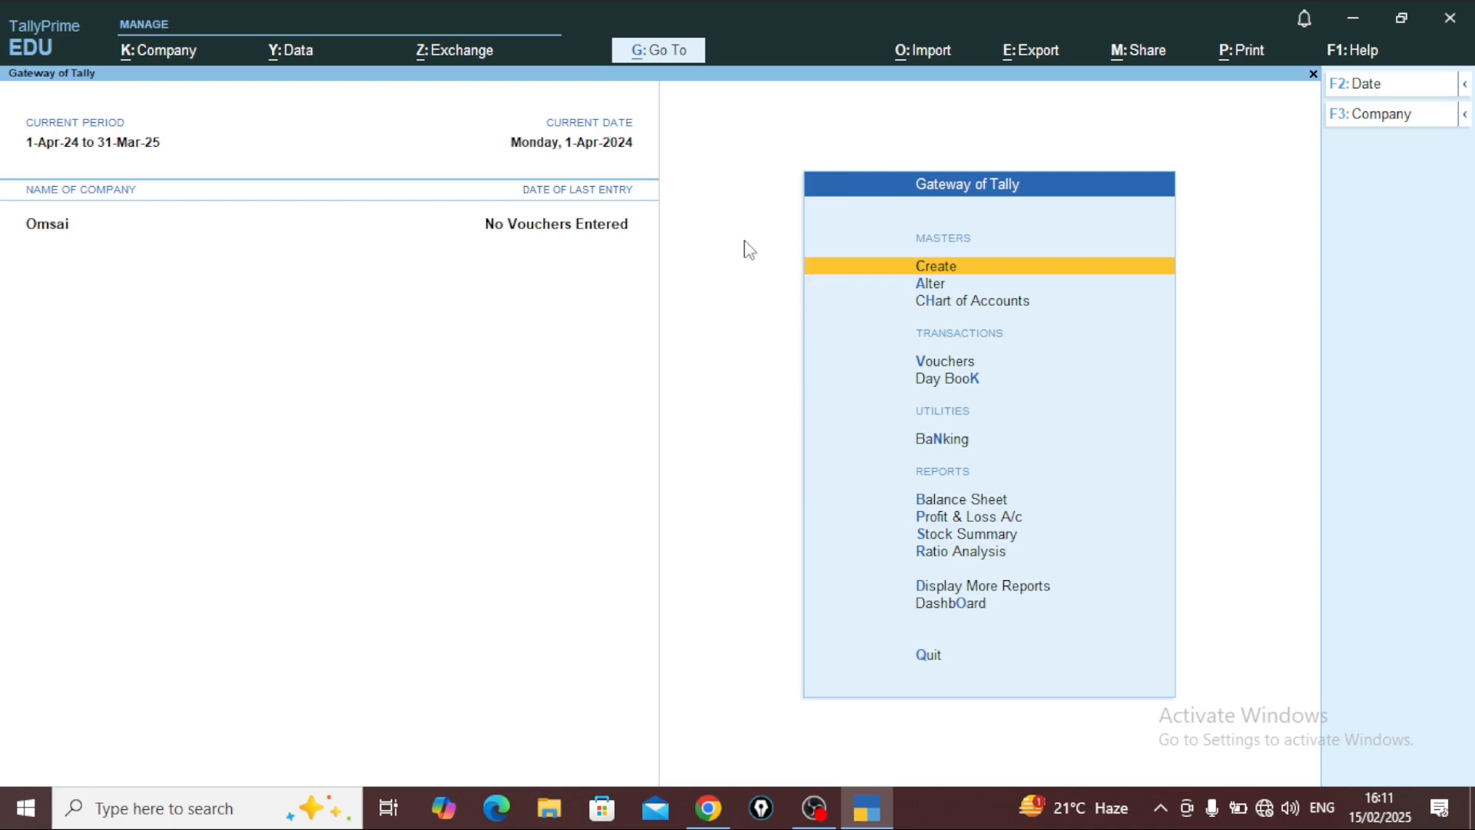
# Step: Start creating a new company named Payment Voucher, keeping the same mailing name and leaving the address blank
pyautogui.press('alt')
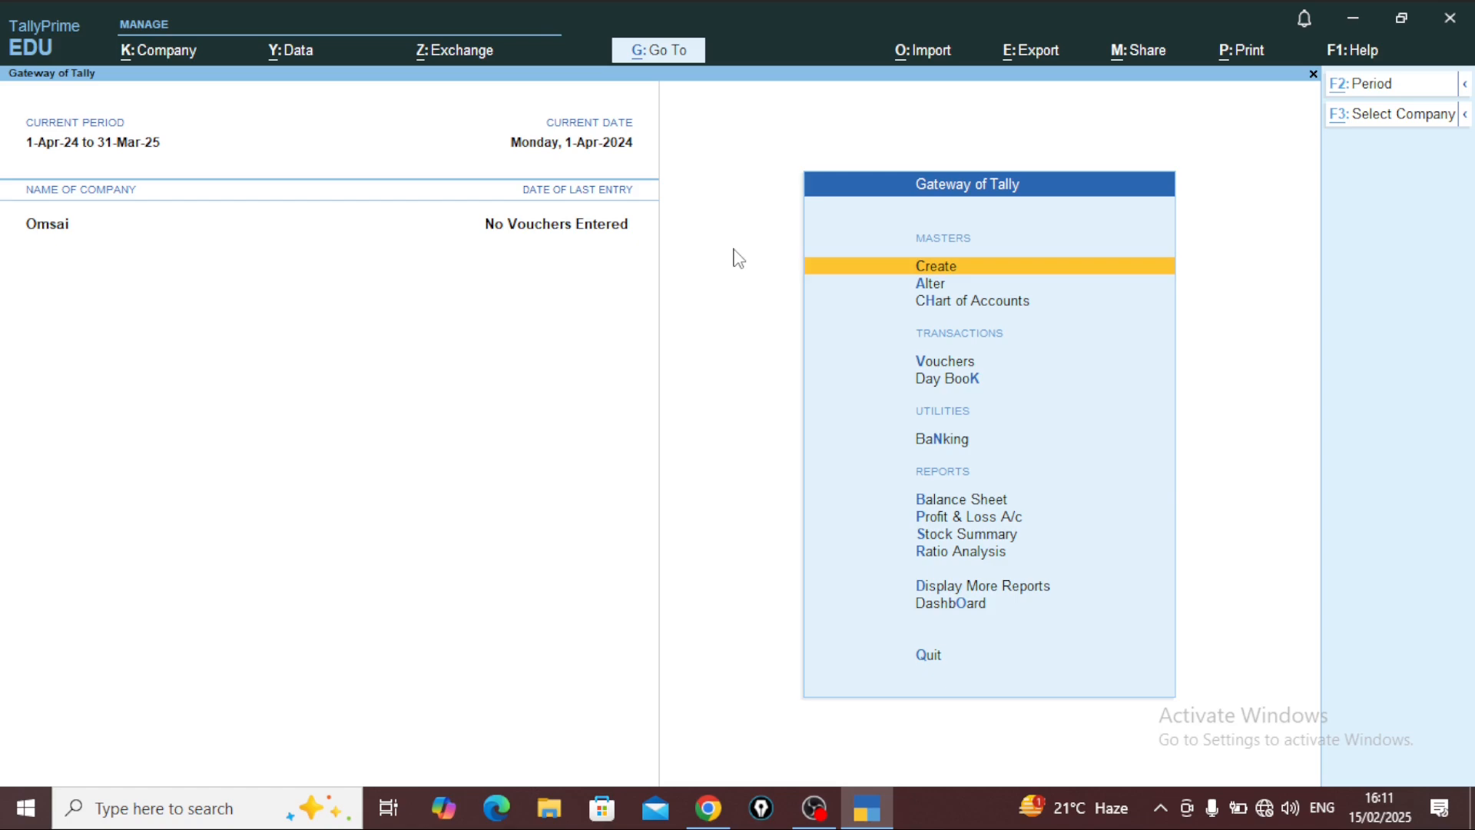
pyautogui.hotkey('alt', 'k')
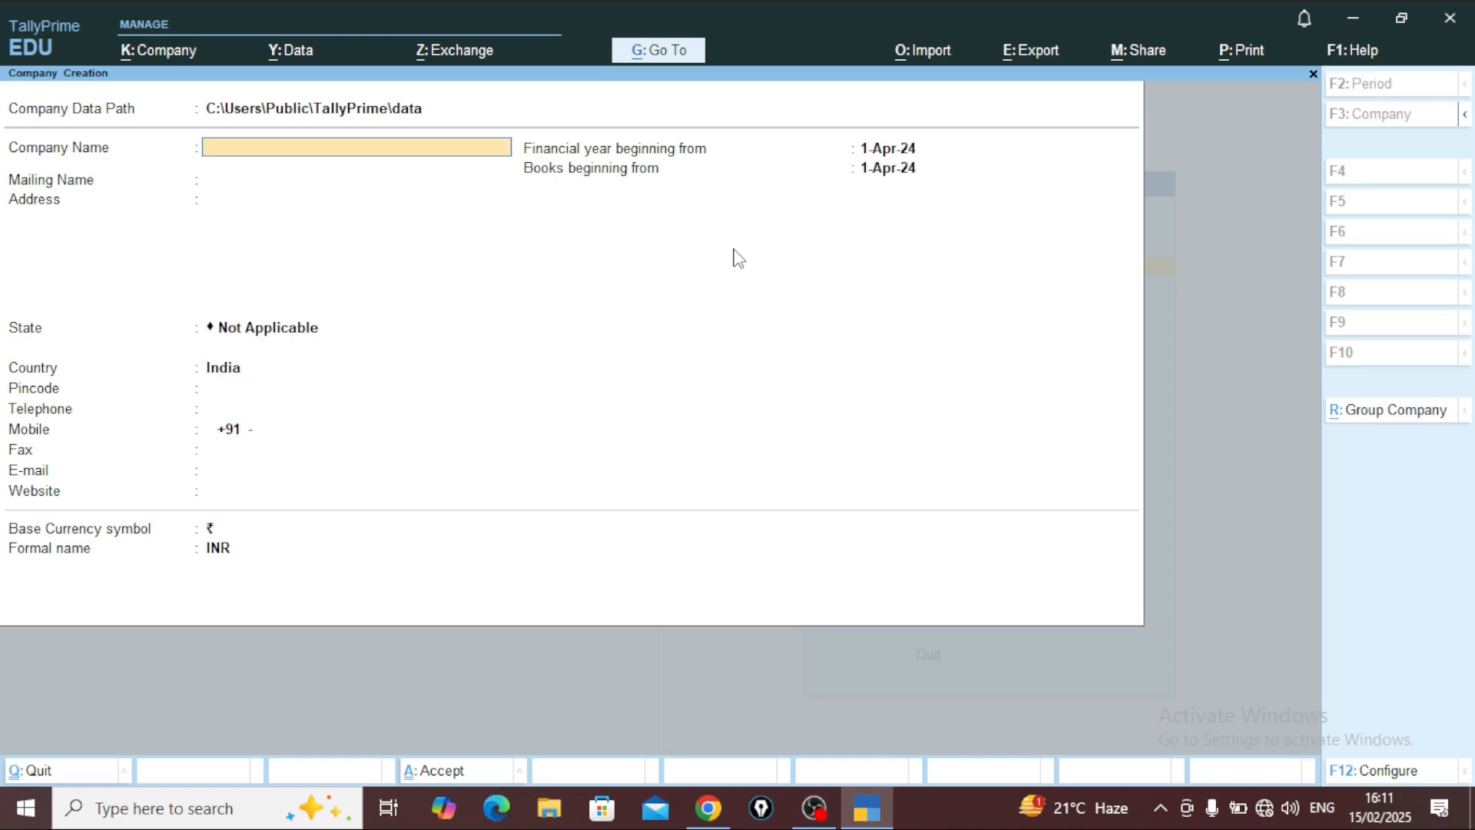
pyautogui.write('Payment Voucher')
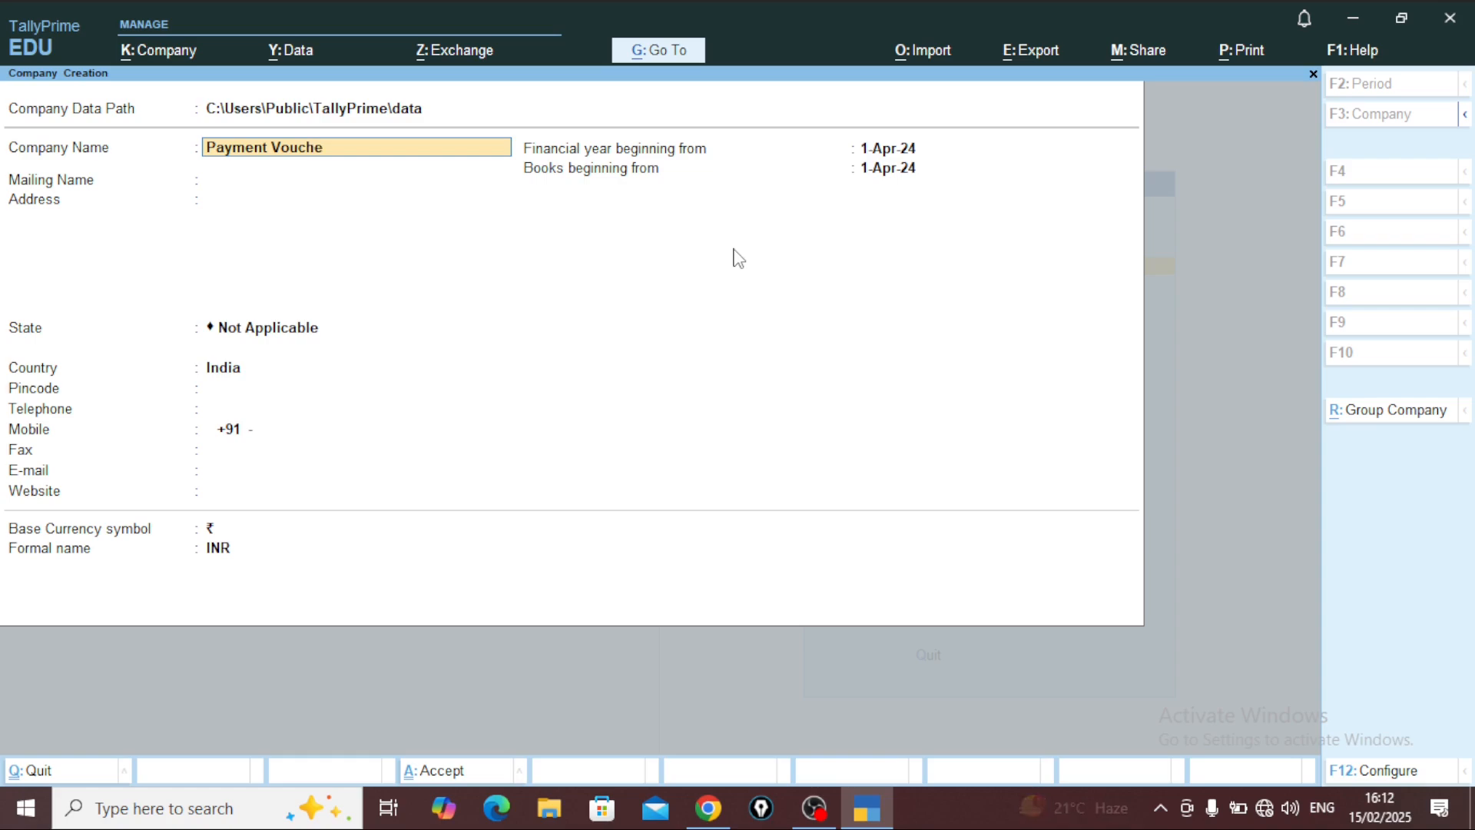
pyautogui.press('Return')
pyautogui.press('Return')
pyautogui.press('Return')
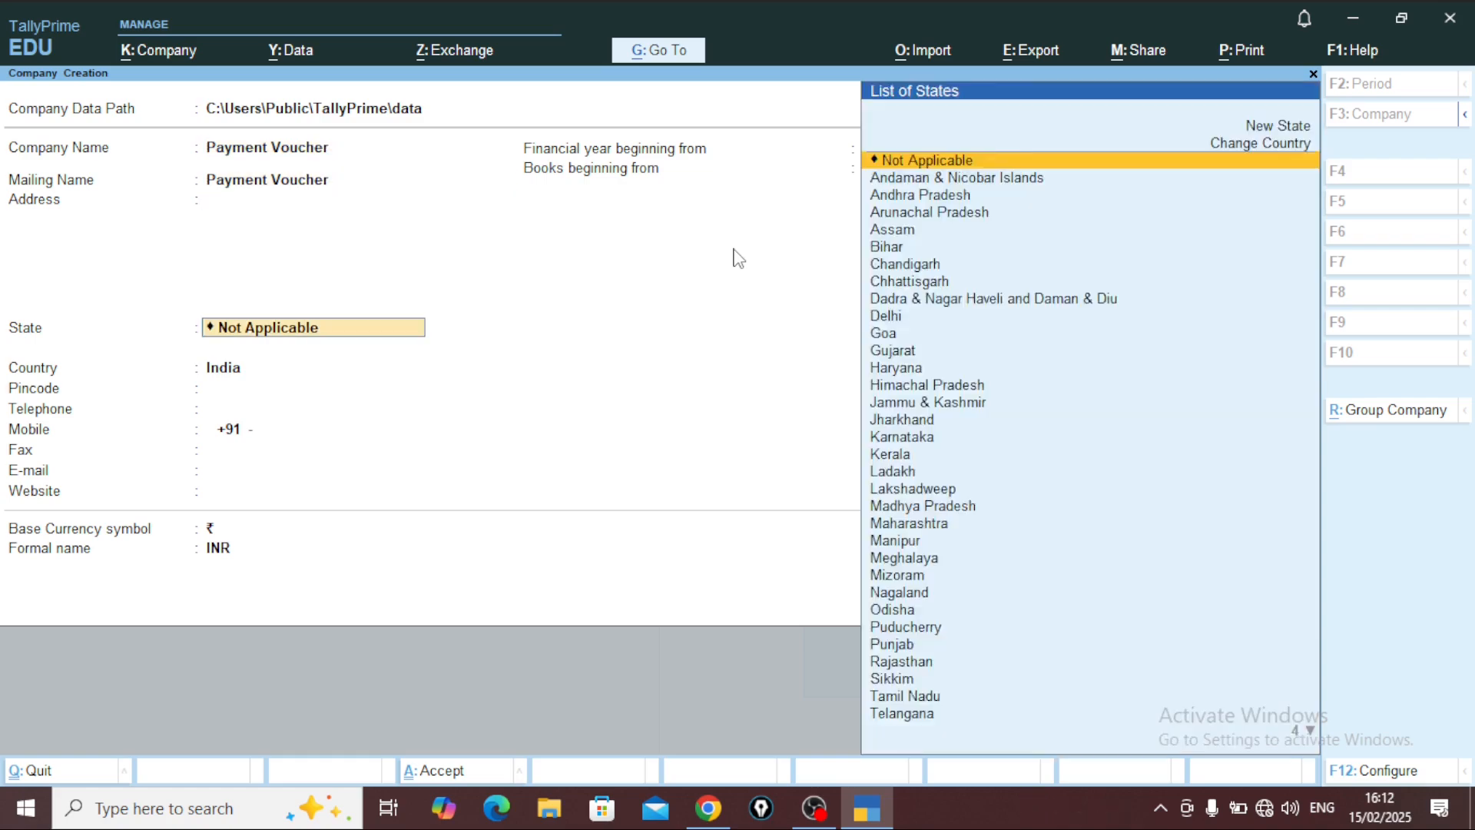
# Step: Set the company's state to Uttar Pradesh, leave the remaining contact details at their defaults and save the company
pyautogui.press('Return')
pyautogui.press('BackSpace')
pyautogui.write('u')
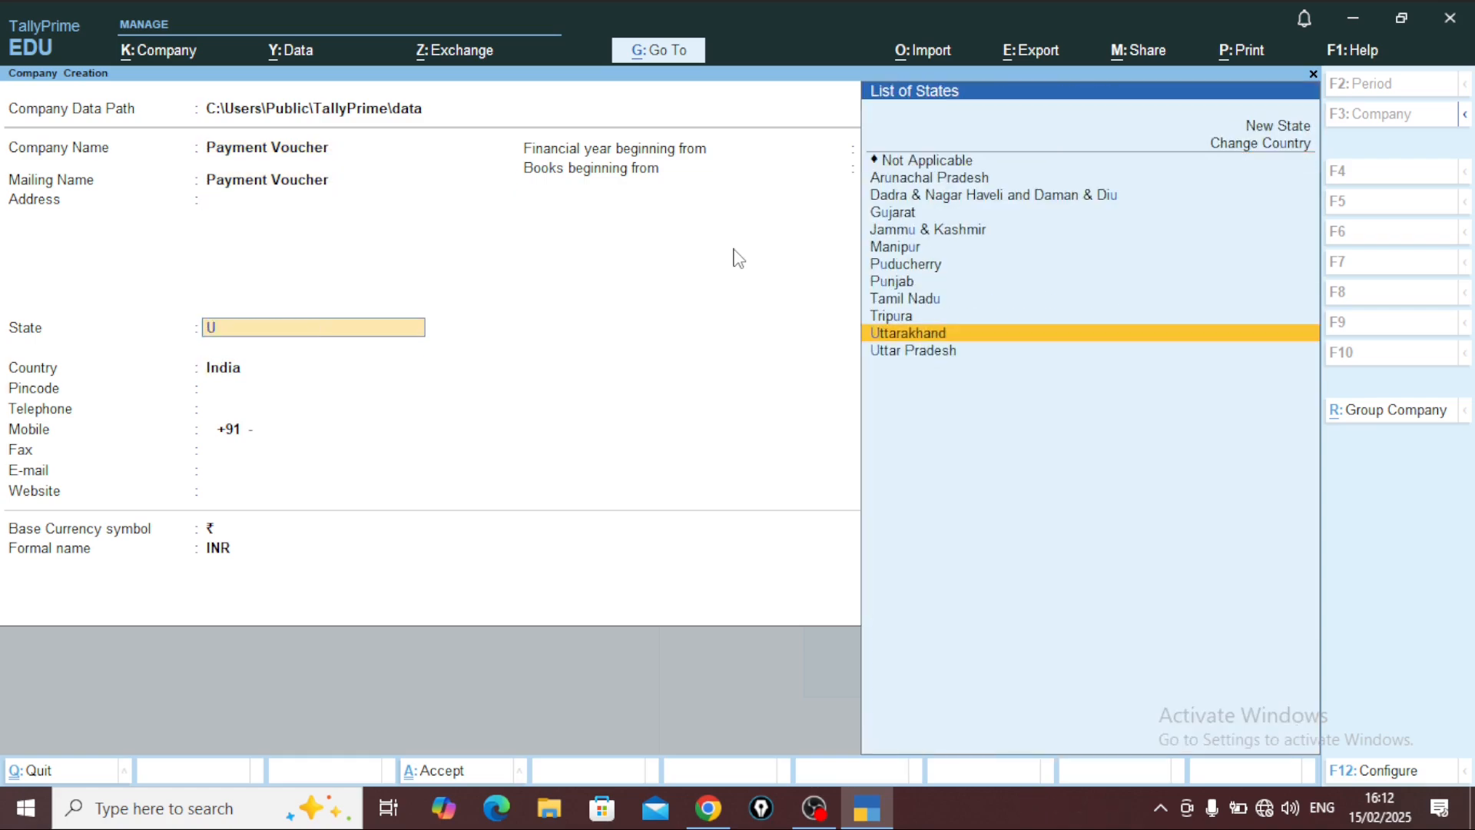
pyautogui.press('Down')
pyautogui.press('Return')
pyautogui.press('Return')
pyautogui.press('Return')
pyautogui.press('Return')
pyautogui.press('Return')
pyautogui.press('Return')
pyautogui.press('Return')
pyautogui.press('Return')
pyautogui.press('Return')
pyautogui.press('Return')
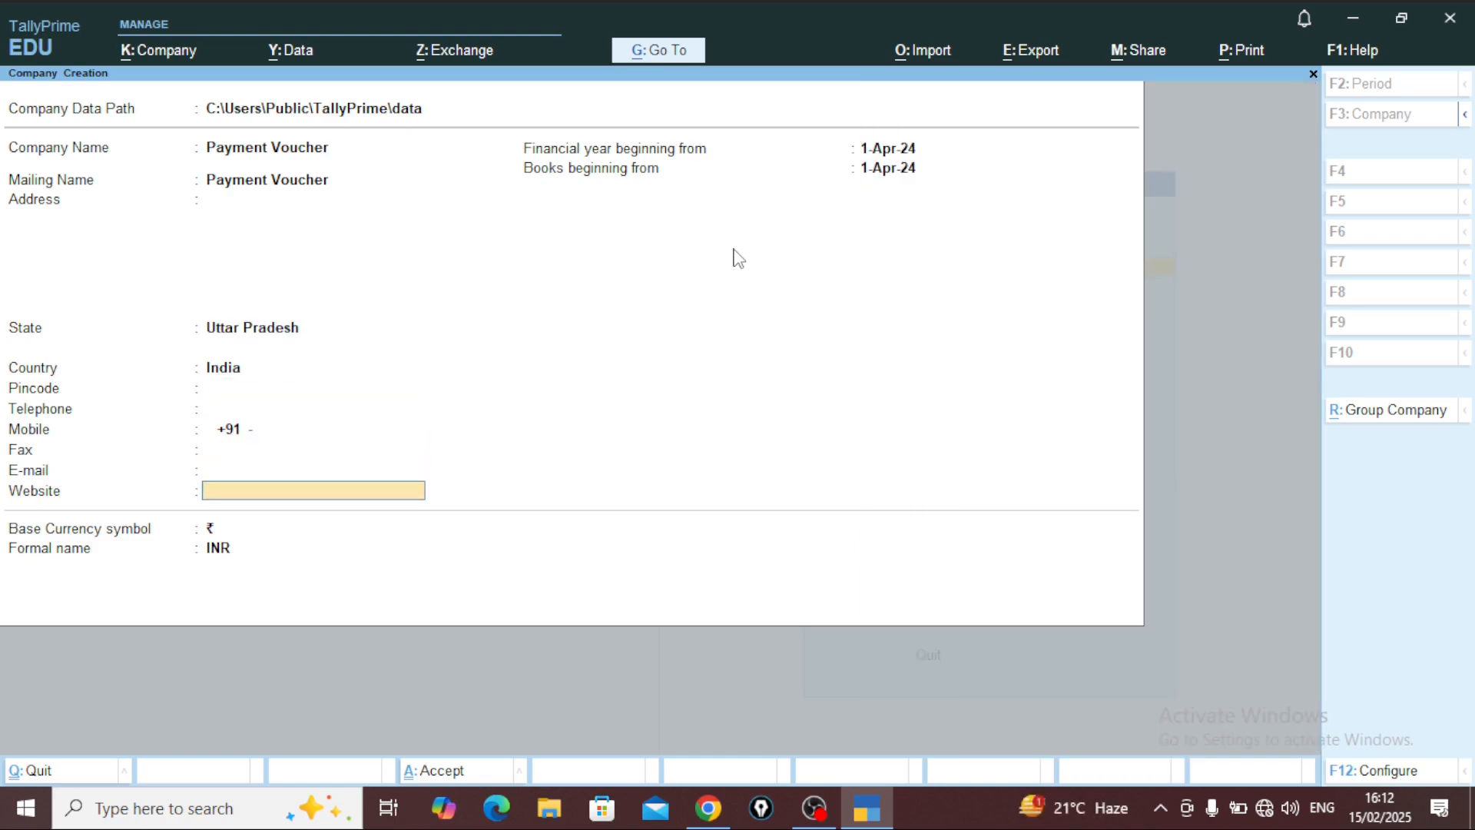
pyautogui.press('Return')
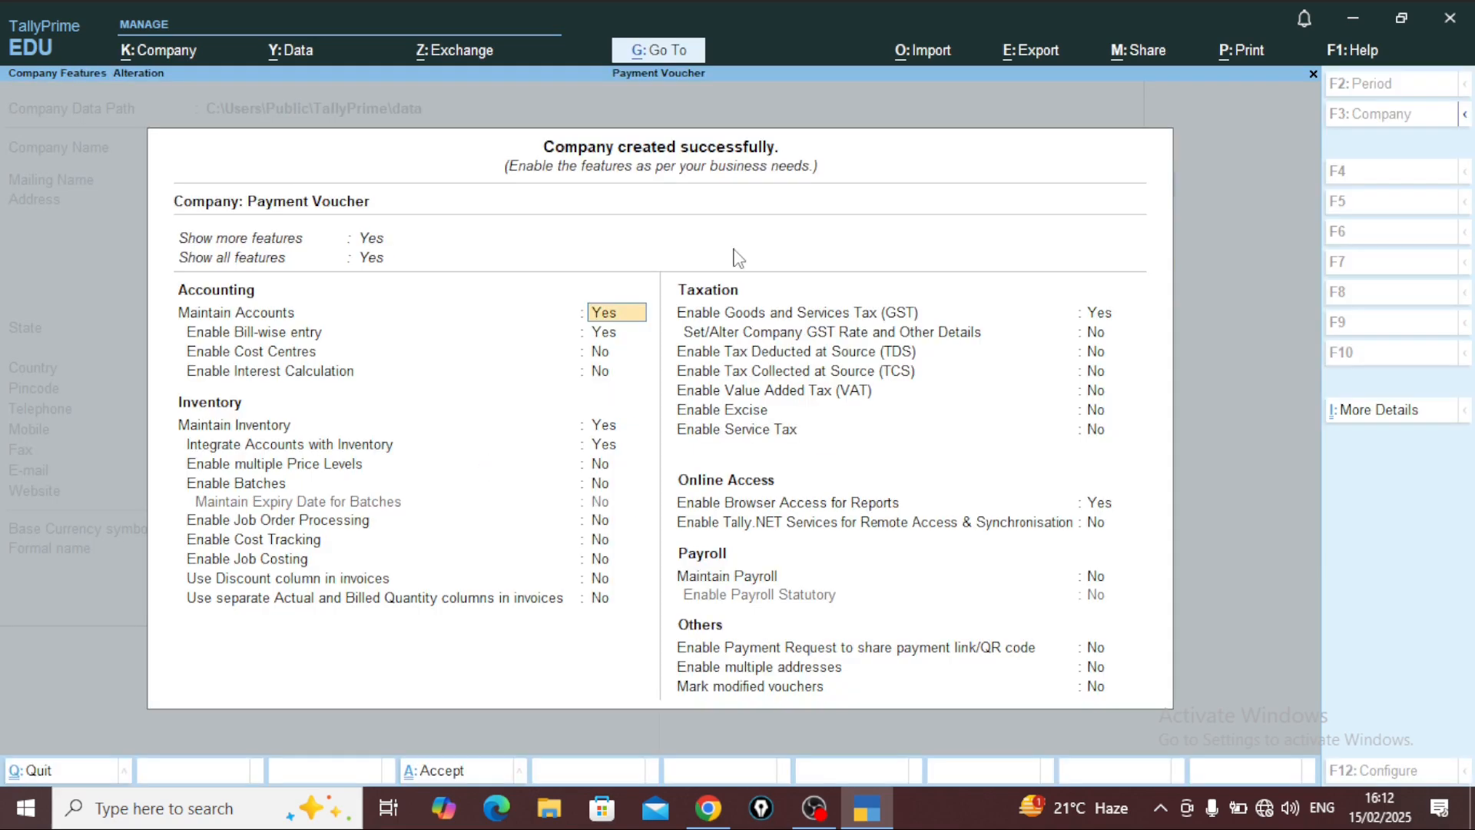
# Step: Disable Goods and Services Tax (GST) in the company features, keep the other options as set and accept them
pyautogui.press('Return')
pyautogui.press('Return')
pyautogui.press('Return')
pyautogui.press('Return')
pyautogui.press('Return')
pyautogui.press('Return')
pyautogui.press('Return')
pyautogui.press('Return')
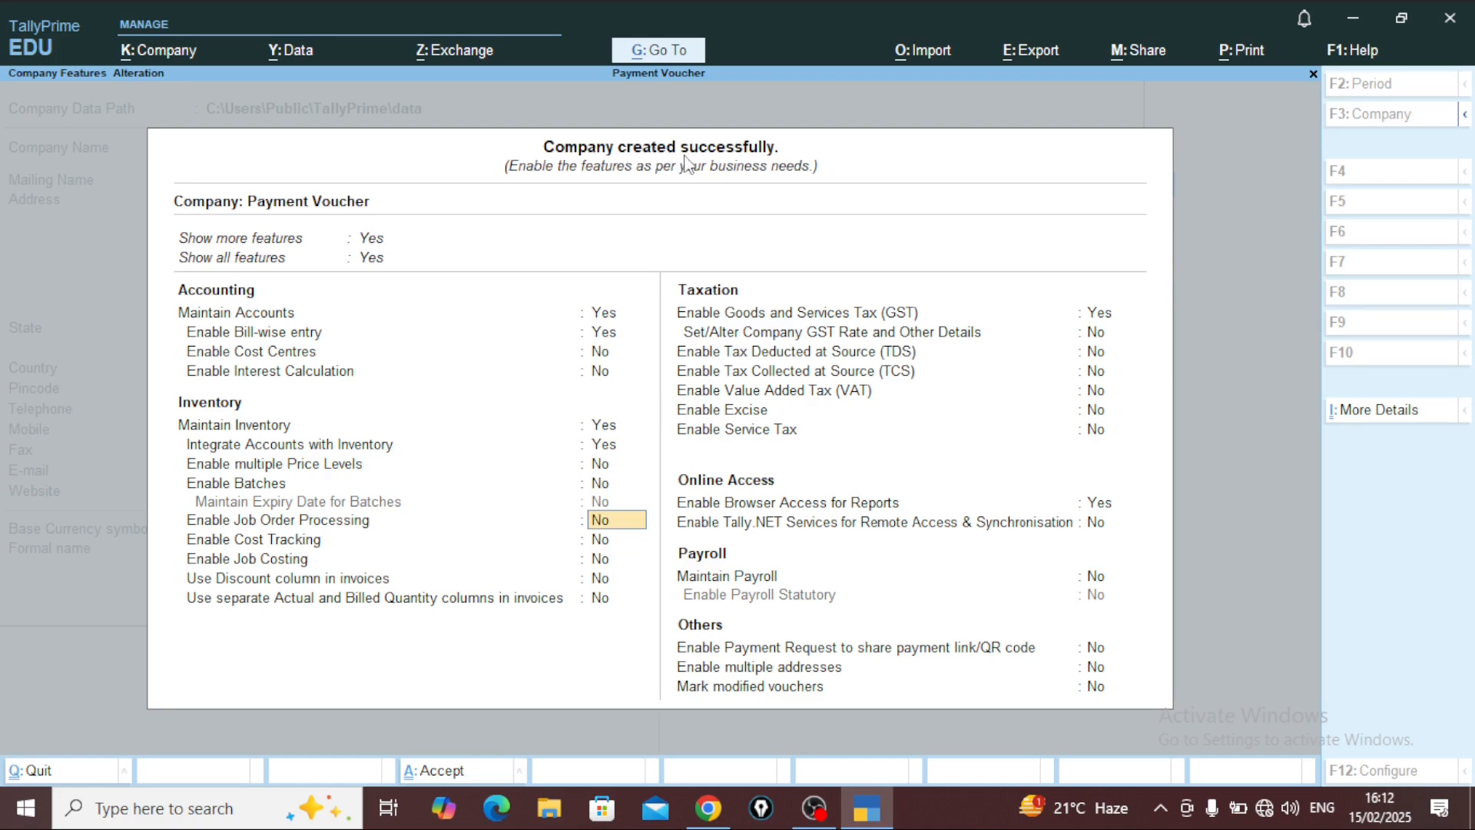
pyautogui.press('Return')
pyautogui.press('Return')
pyautogui.press('Return')
pyautogui.press('Return')
pyautogui.press('Return')
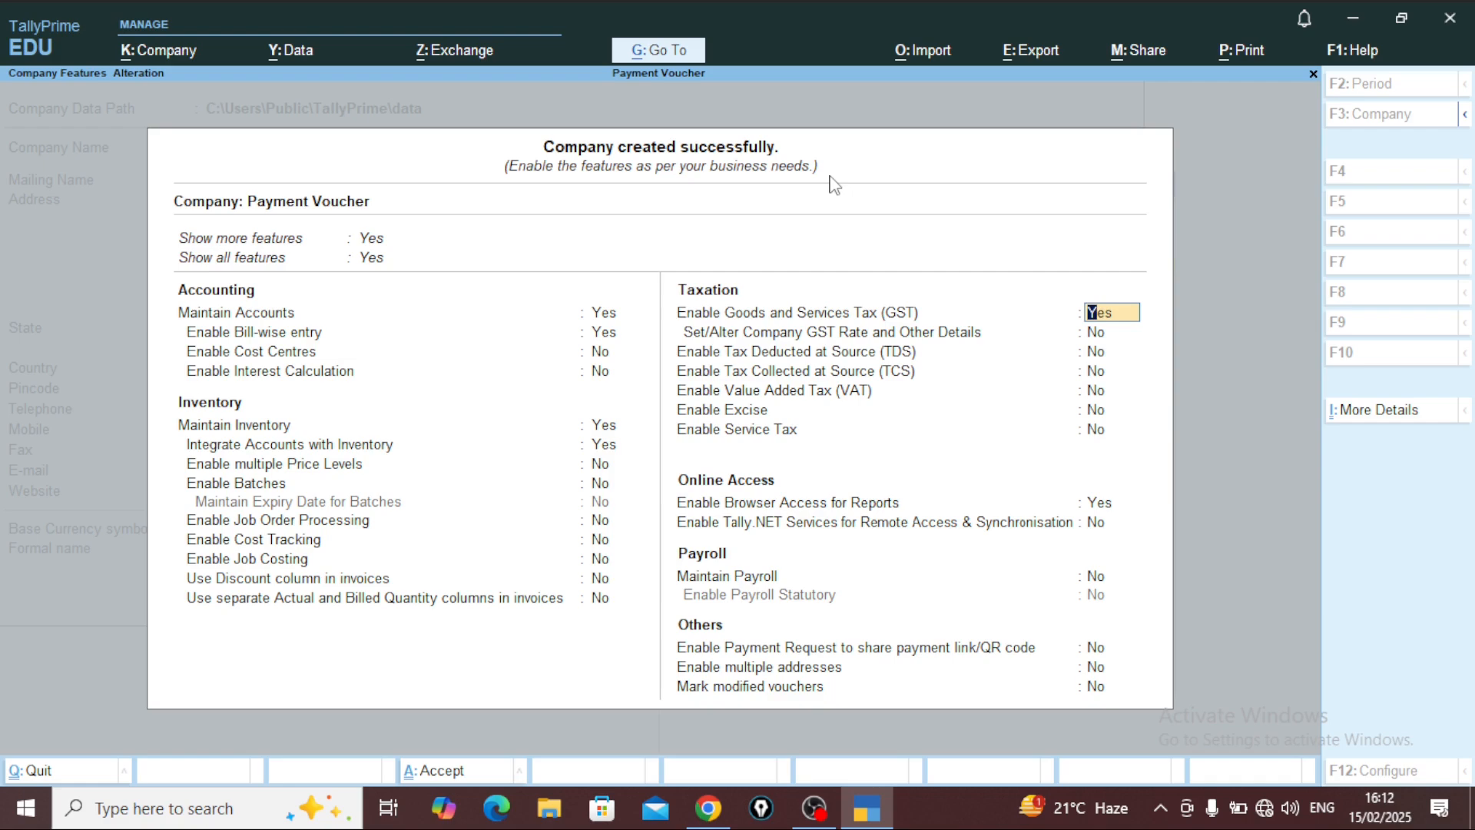
pyautogui.write('n')
pyautogui.press('Return')
pyautogui.press('Return')
pyautogui.press('Return')
pyautogui.press('Return')
pyautogui.press('Return')
pyautogui.press('Return')
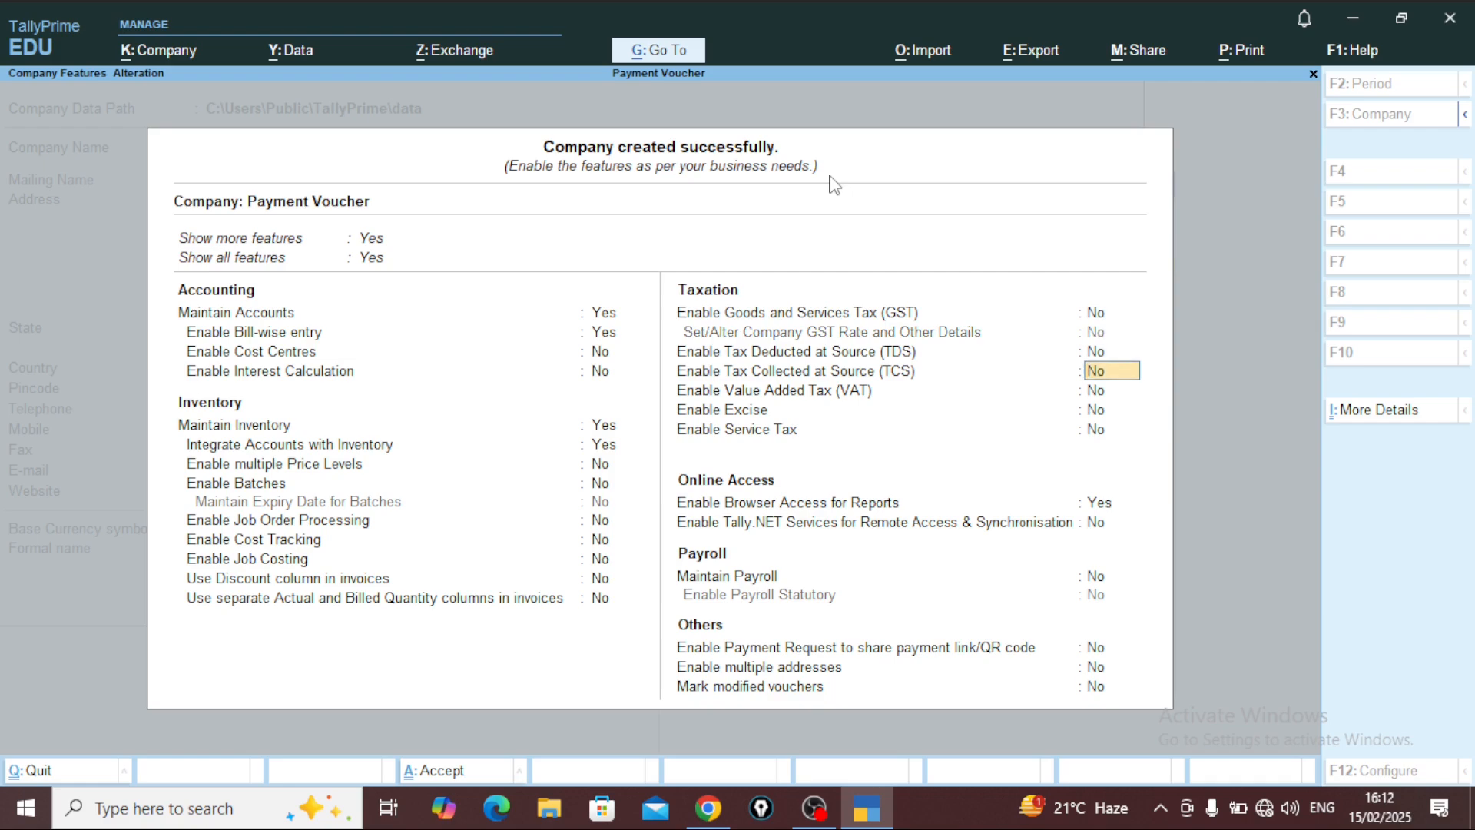
pyautogui.press('Return')
pyautogui.press('Return')
pyautogui.press('Return')
pyautogui.press('Return')
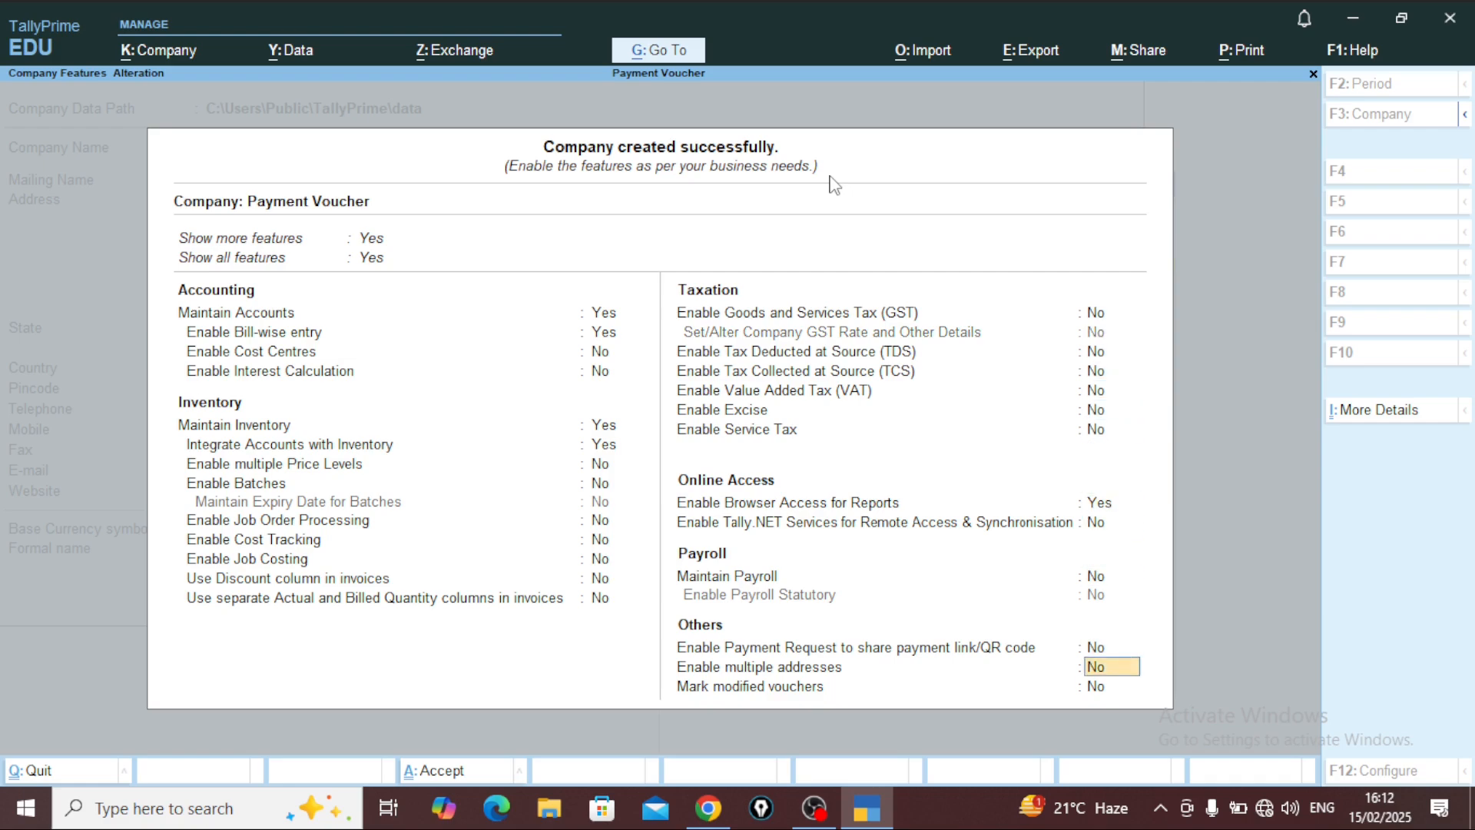
pyautogui.press('Return')
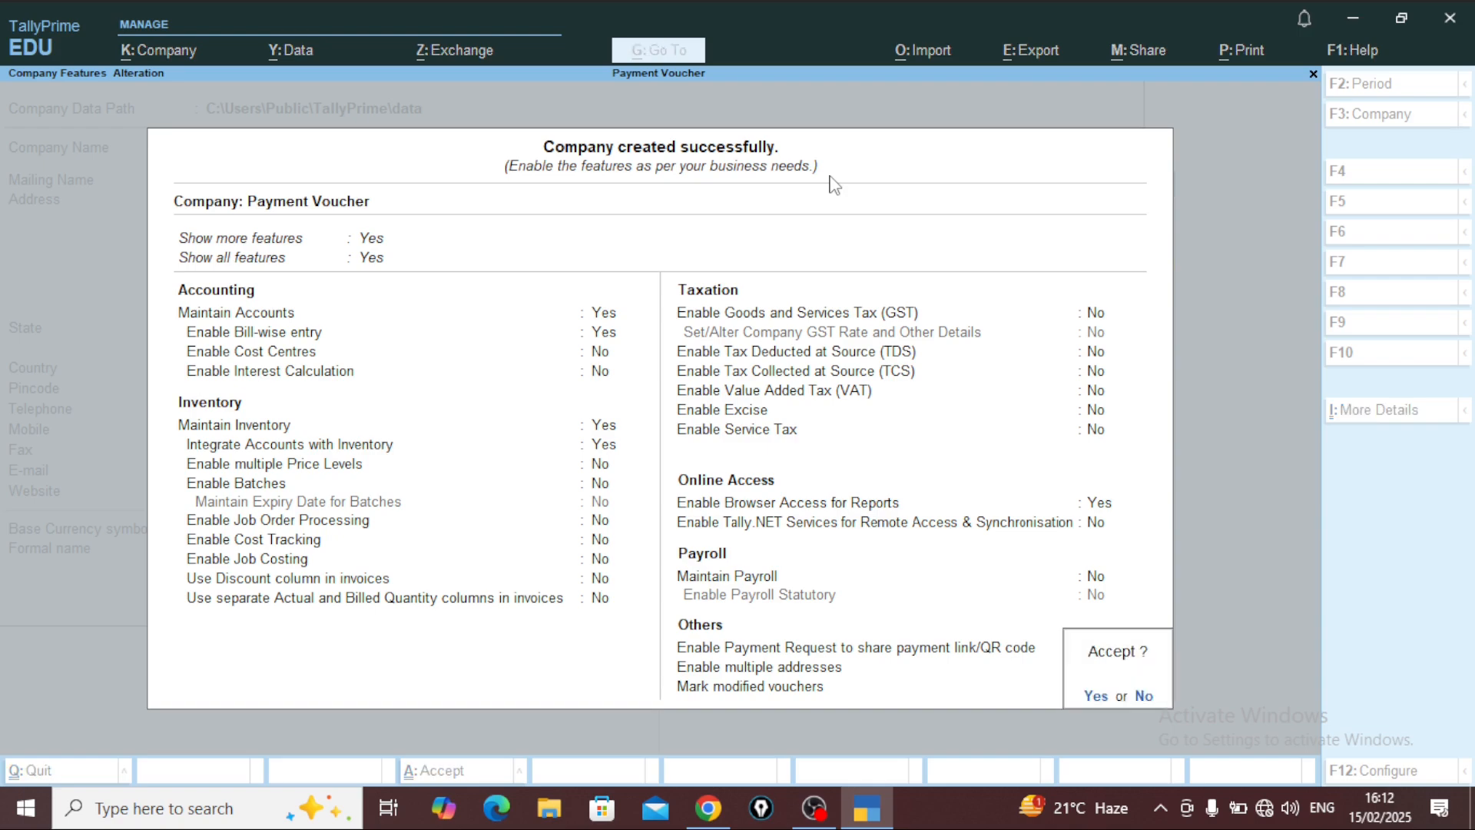
pyautogui.press('Return')
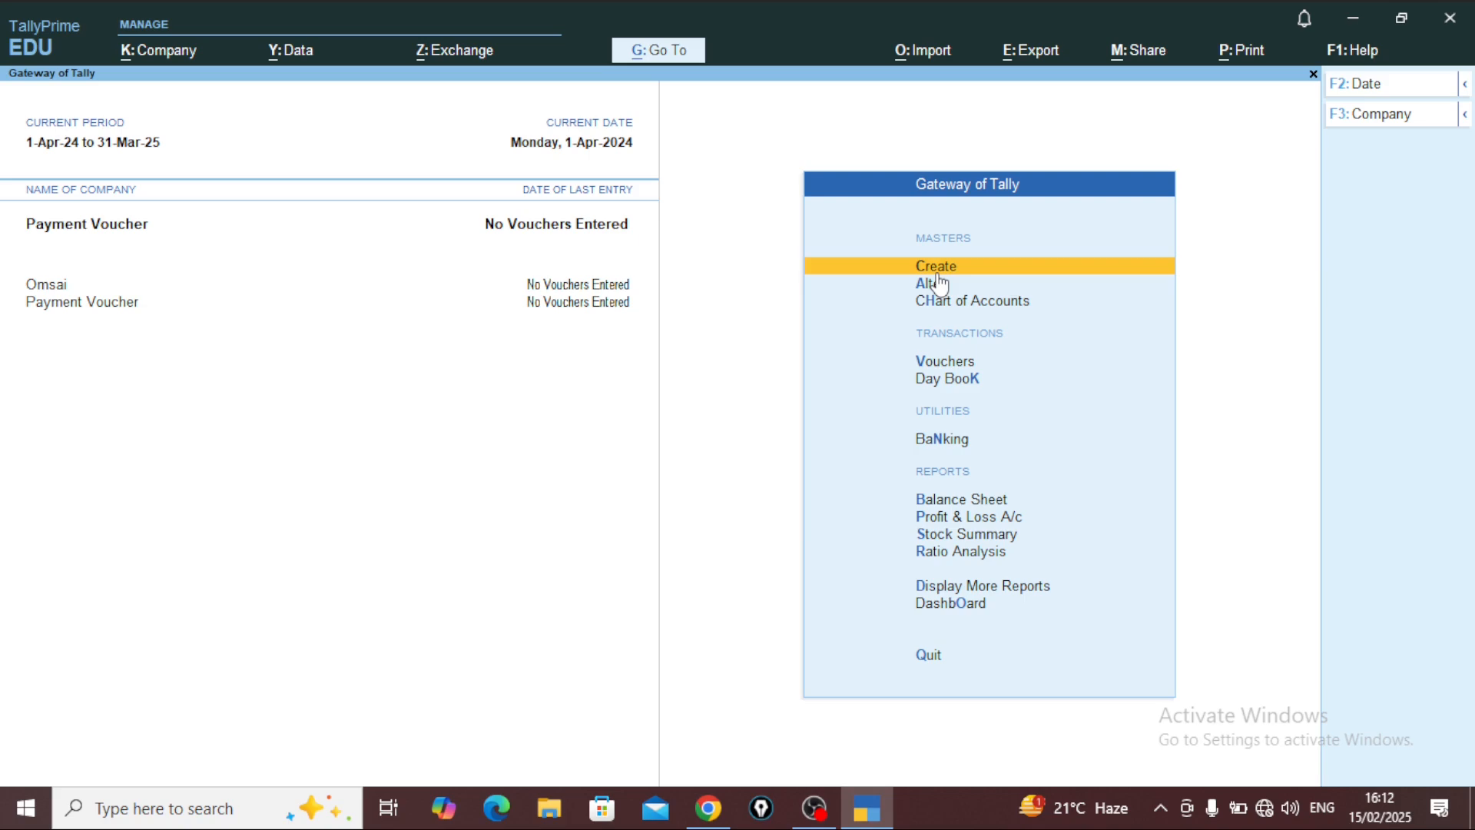
pyautogui.press('Up')
pyautogui.press('Down')
pyautogui.press('Down')
pyautogui.press('Down')
pyautogui.press('Down')
pyautogui.press('Down')
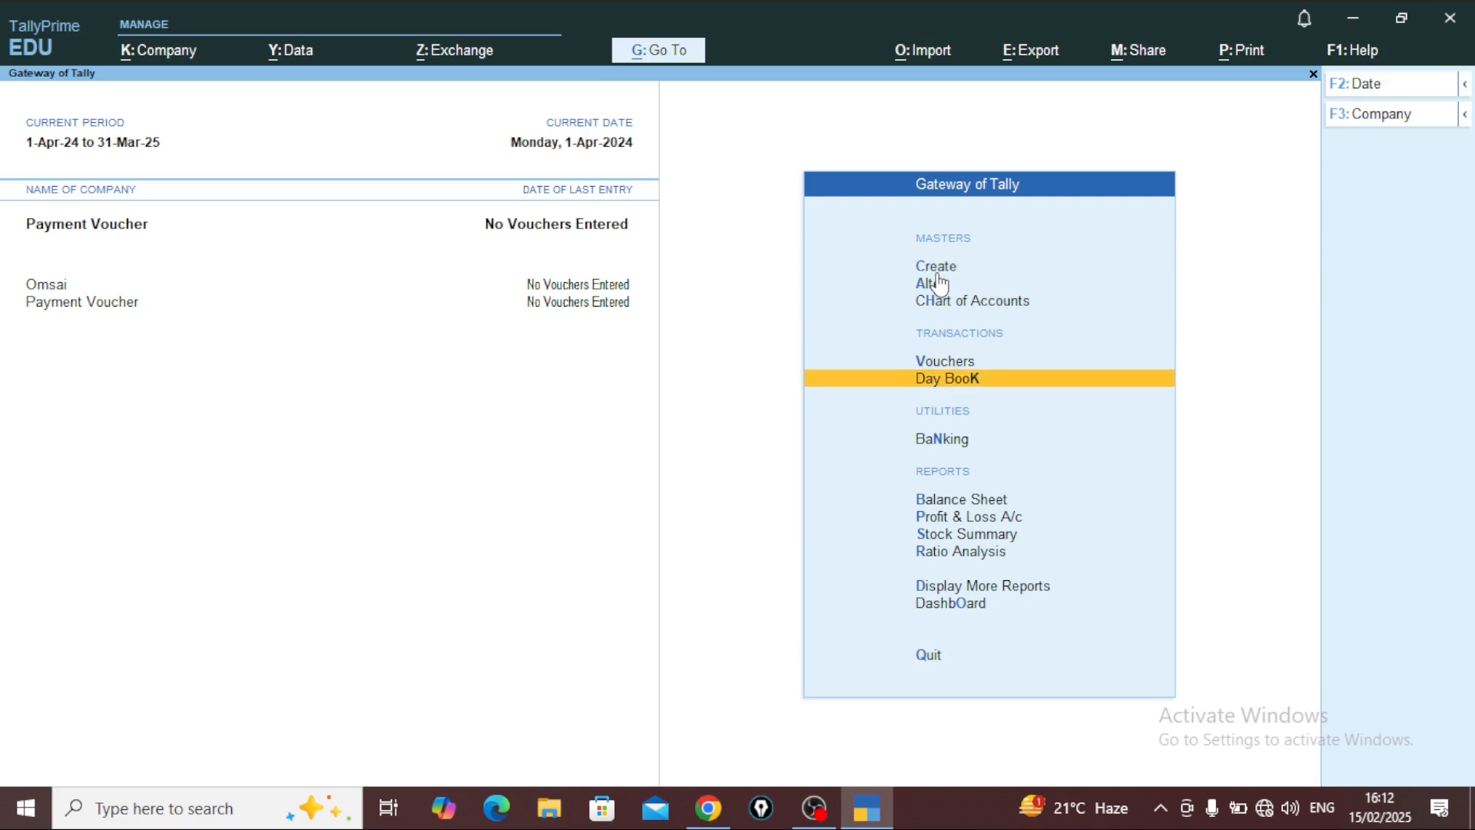
pyautogui.press('Up')
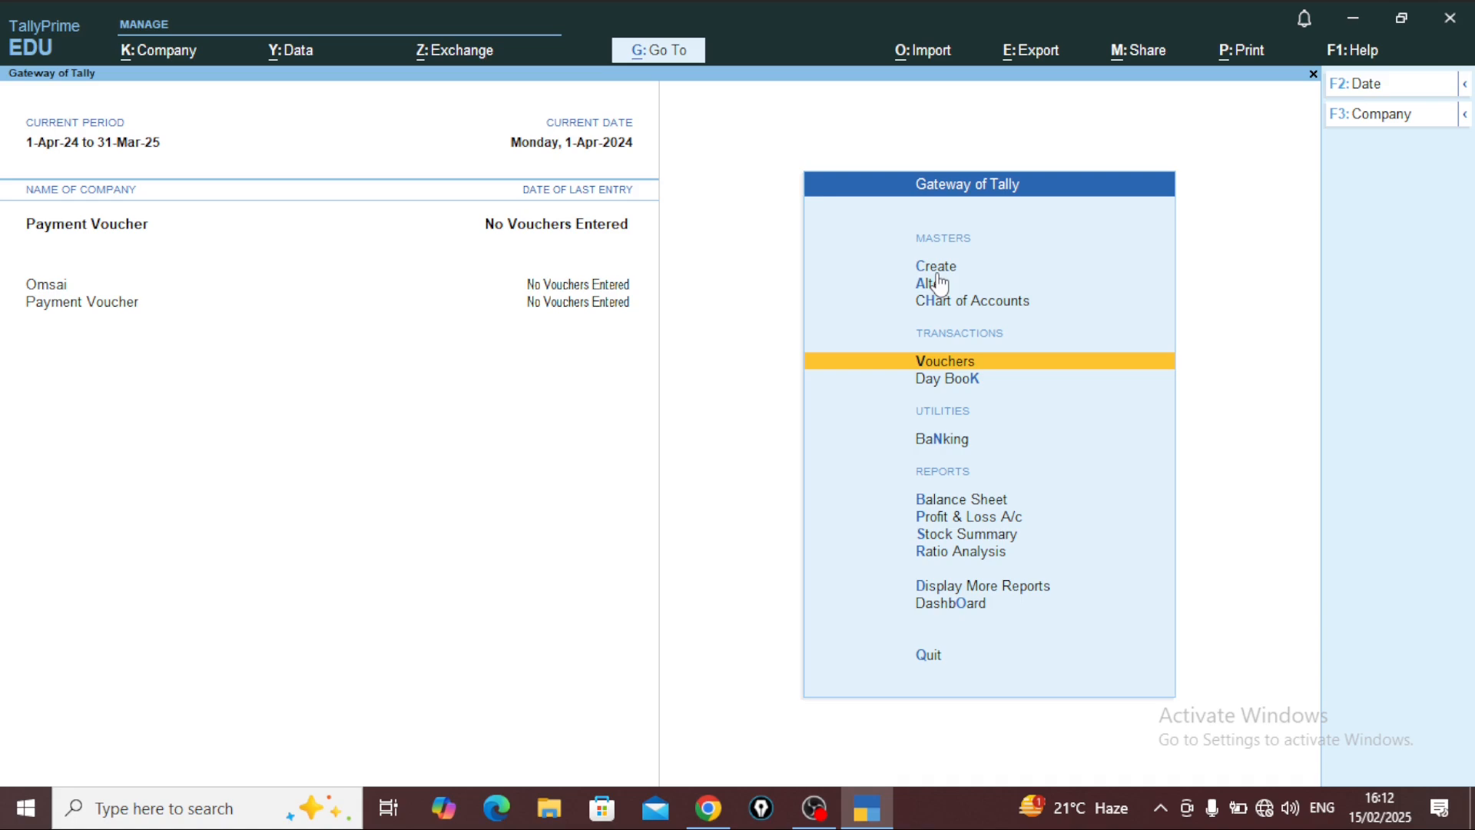
pyautogui.press('Up')
pyautogui.press('Up')
pyautogui.press('Up')
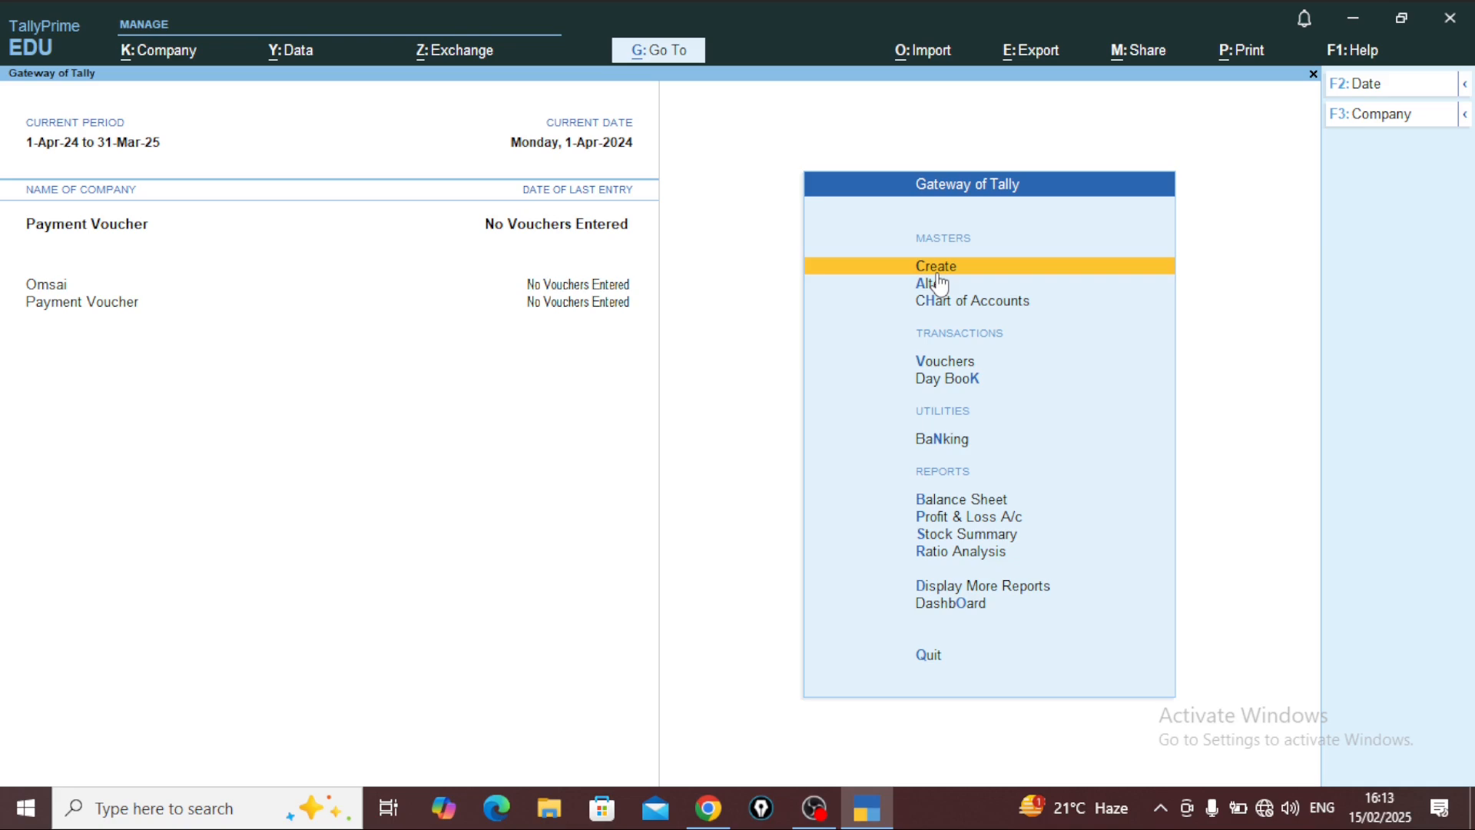
# Step: Start creating a new ledger named Salary A/c, without an alias
pyautogui.press('Return')
pyautogui.press('Down')
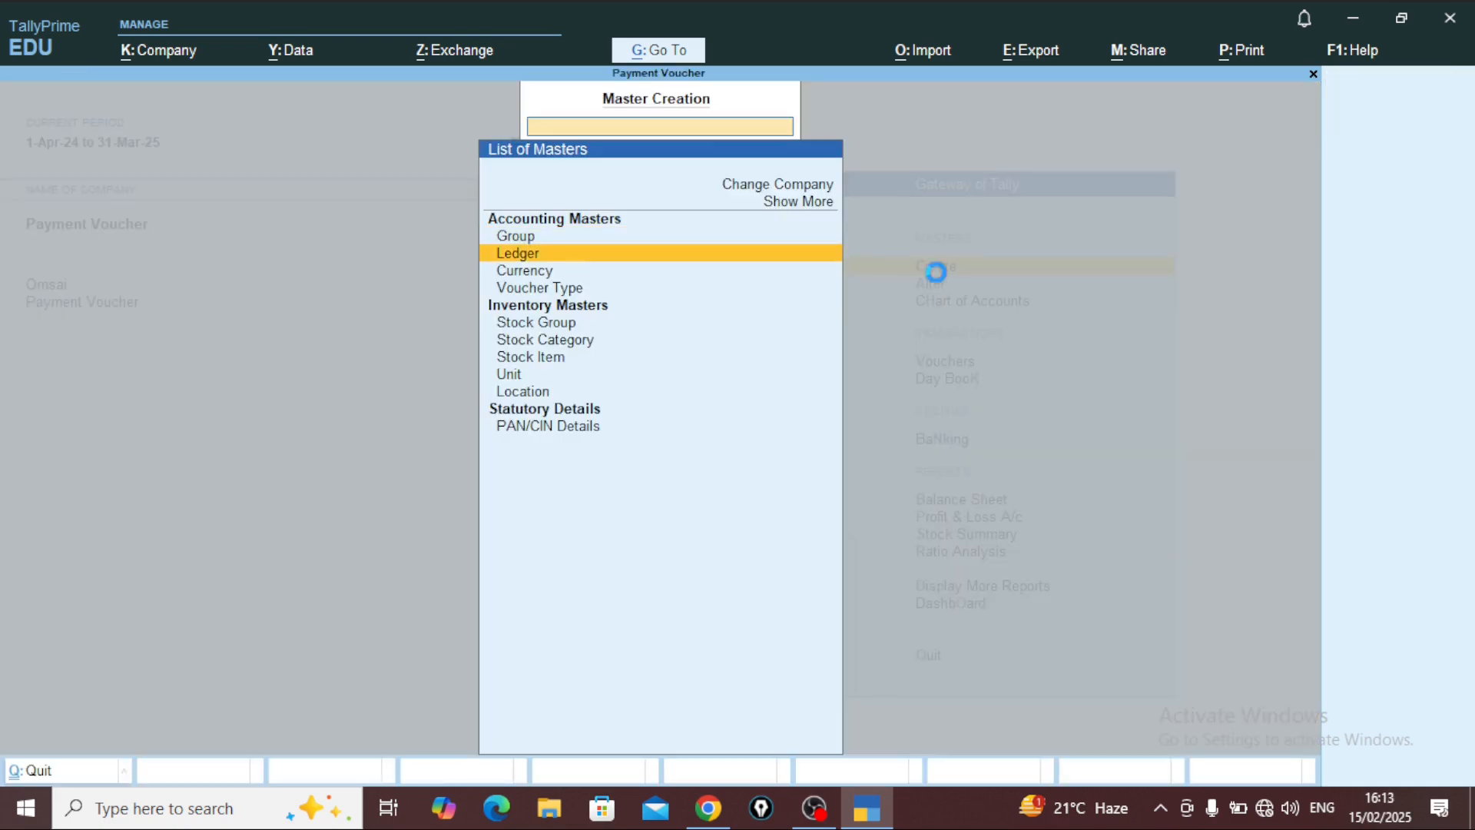
pyautogui.press('Return')
pyautogui.write('Sala')
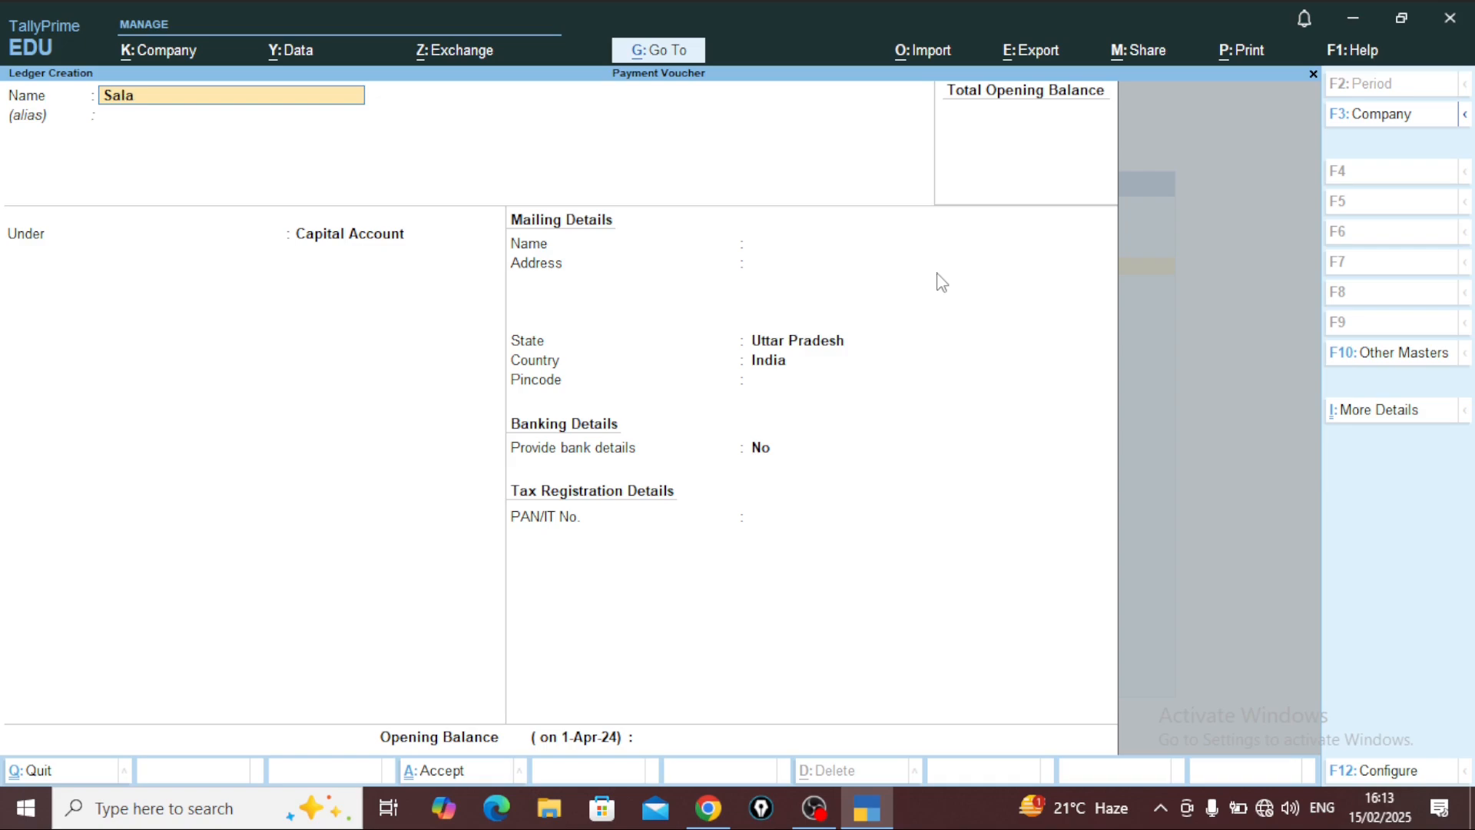
pyautogui.write('ry a/c')
pyautogui.press('Return')
pyautogui.press('Return')
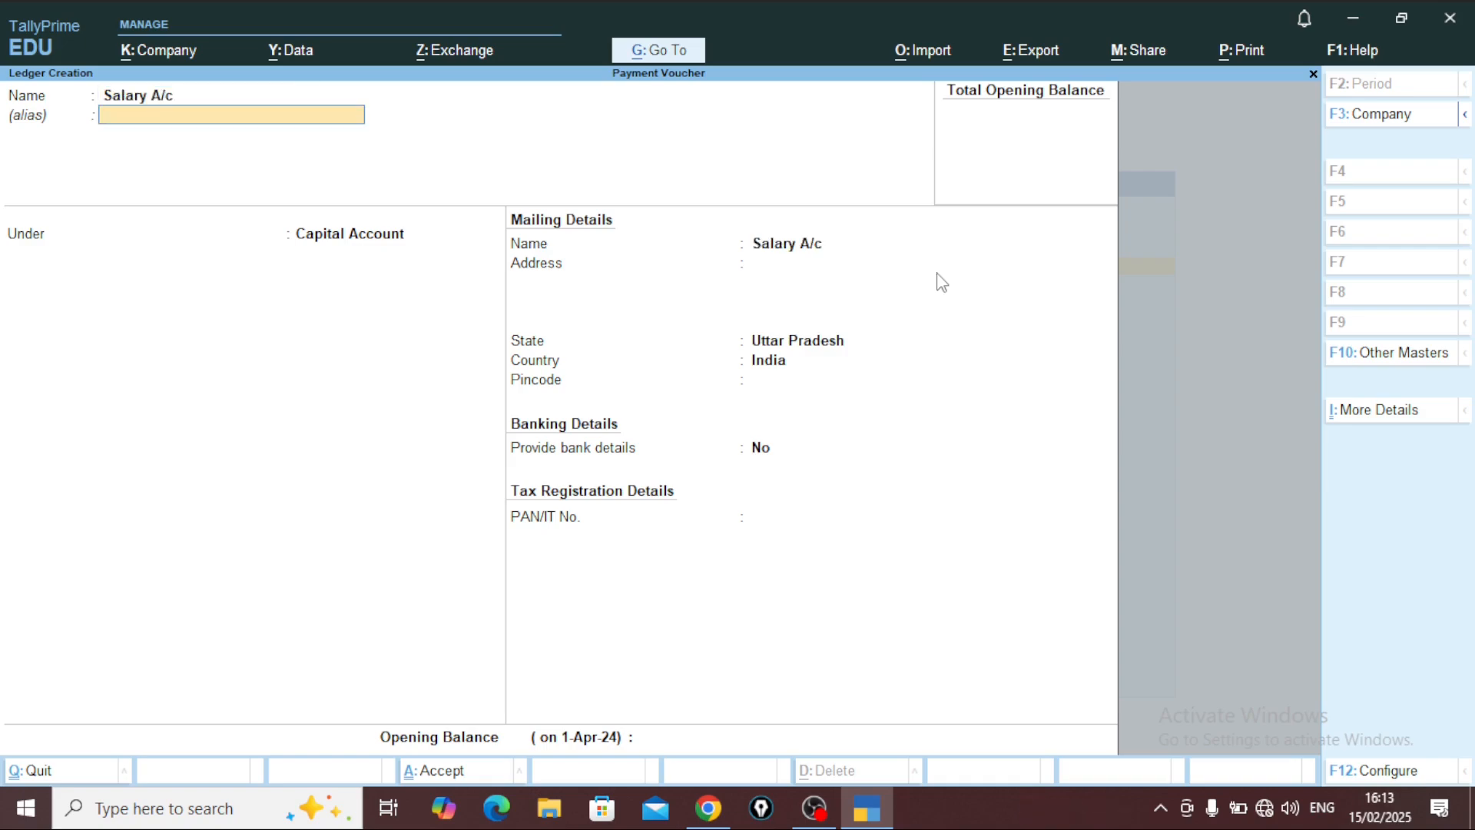
# Step: Place the Salary A/c ledger under Indirect Expenses, leave its ledger type as Not Applicable and save it
pyautogui.write('i')
pyautogui.press('Down')
pyautogui.press('Down')
pyautogui.press('Down')
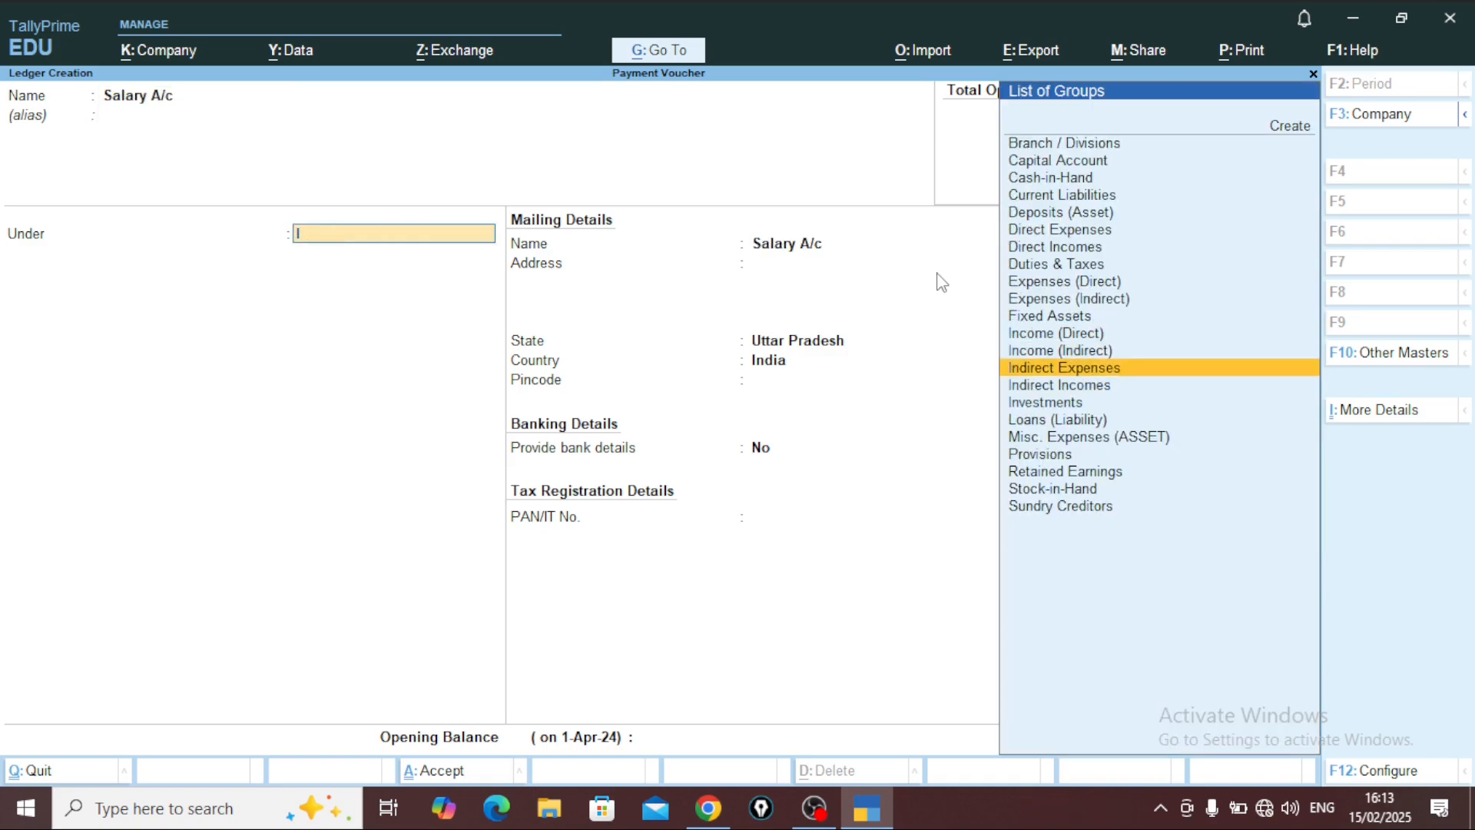
pyautogui.press('Return')
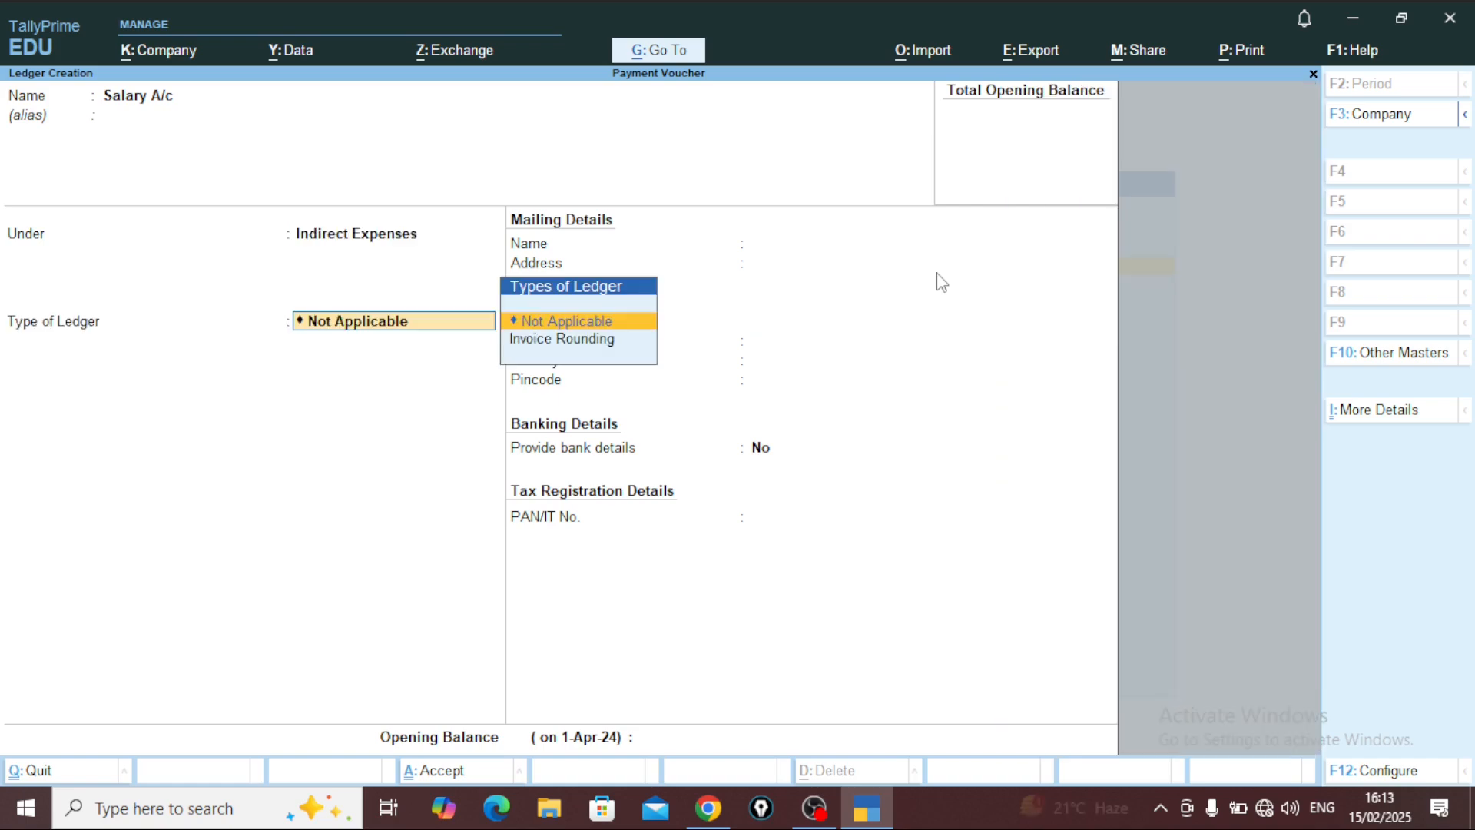
pyautogui.press('Return')
pyautogui.press('Return')
pyautogui.press('Return')
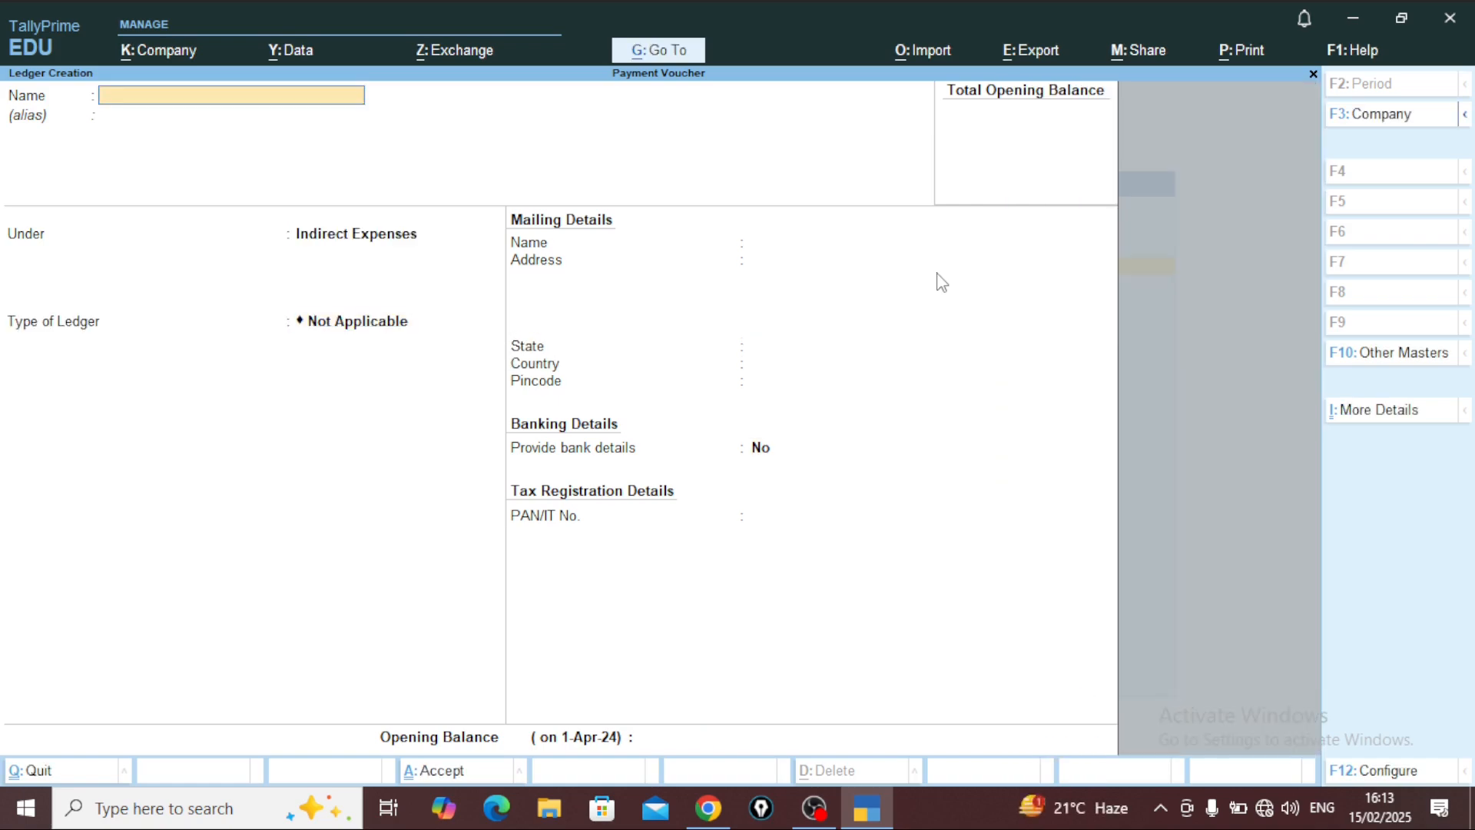
# Step: Create a ledger named Carriage A/c under Indirect Expenses and save it
pyautogui.write('Carriage a/c')
pyautogui.press('Return')
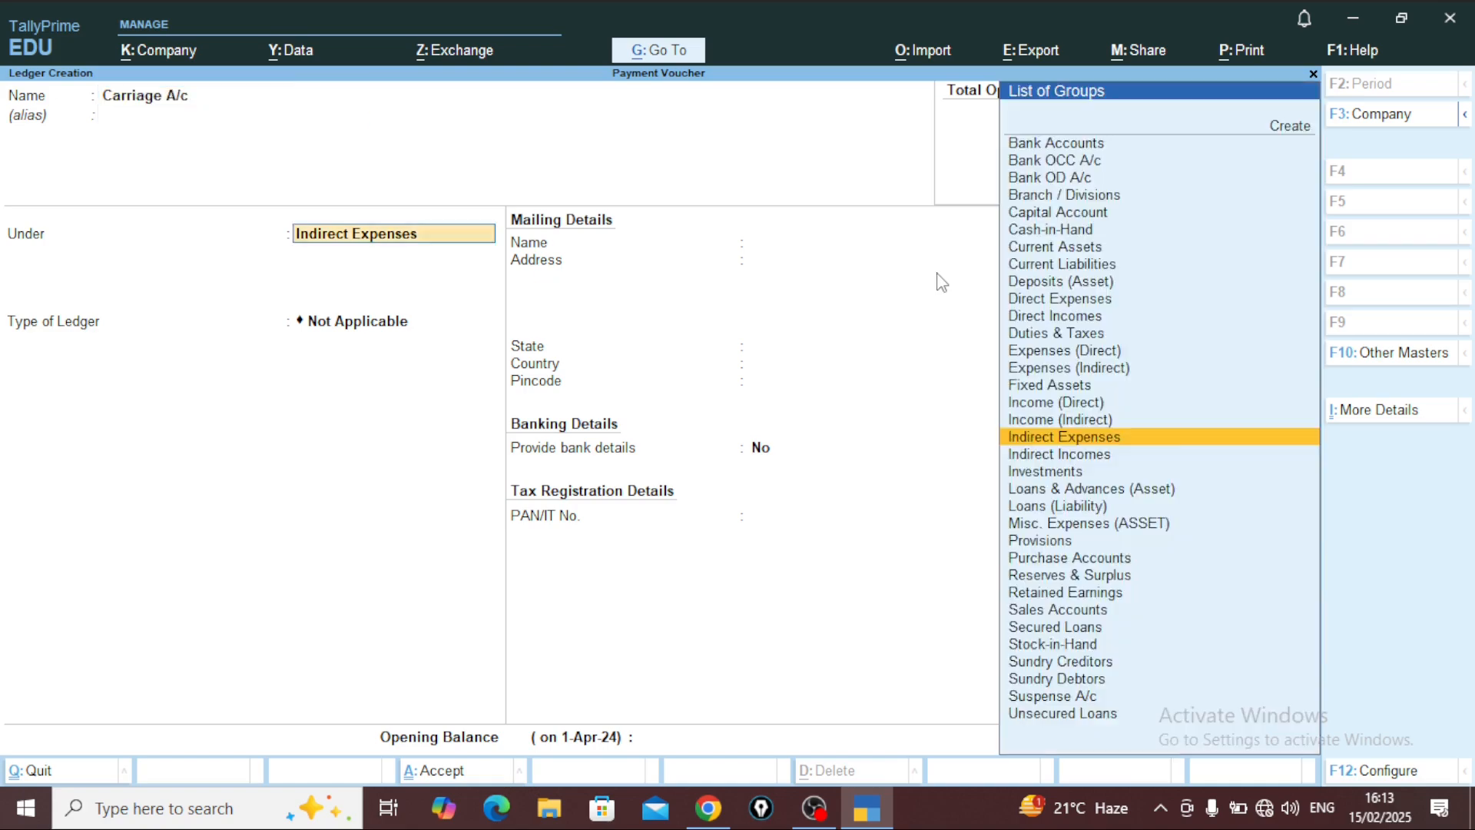
pyautogui.press('Return')
pyautogui.press('Return')
pyautogui.press('Return')
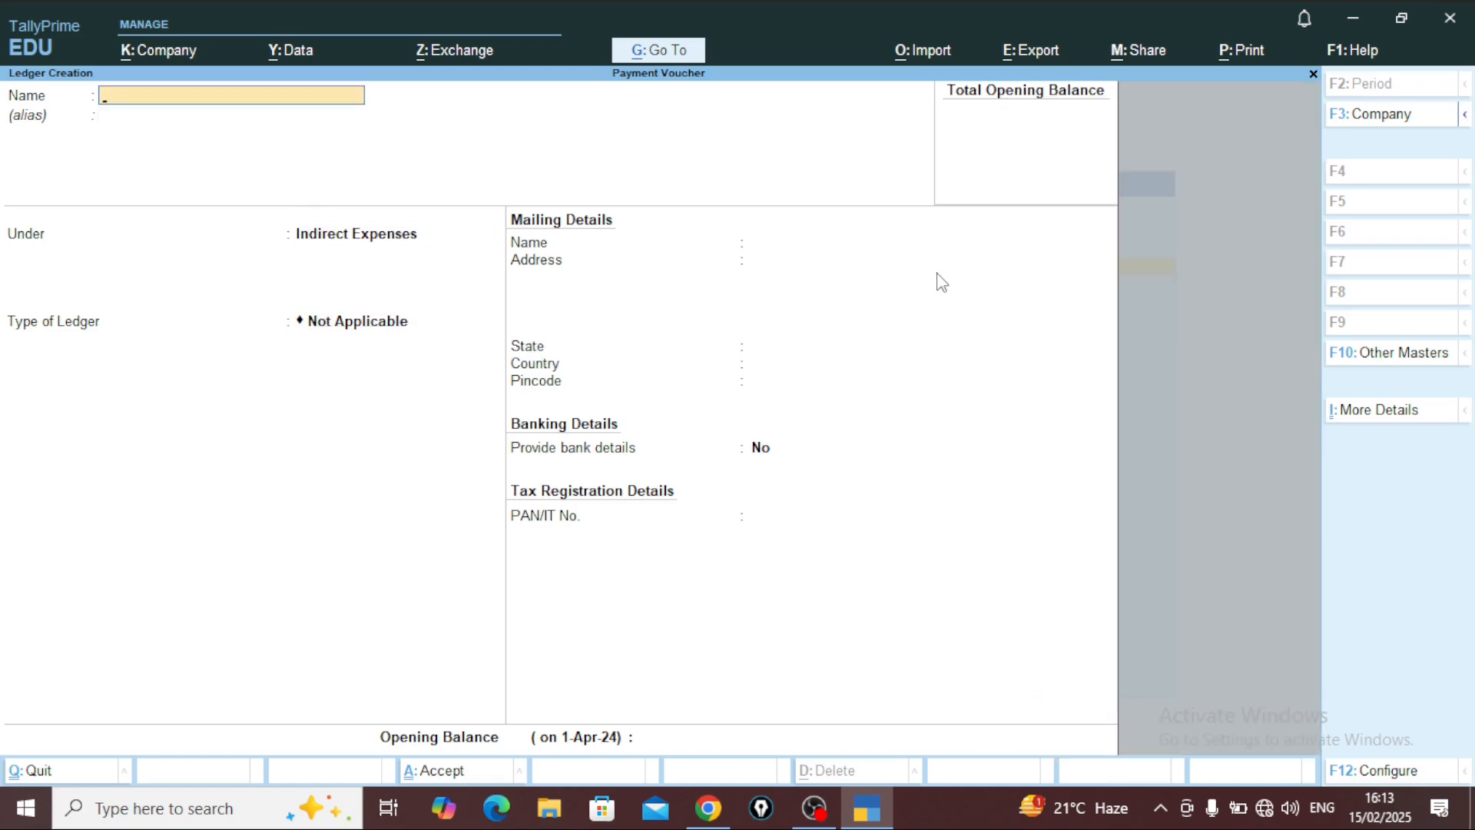
# Step: Create a ledger named Commission A/c under Indirect Expenses and save it
pyautogui.write('Commisiion')
pyautogui.press('BackSpace')
pyautogui.press('BackSpace')
pyautogui.press('BackSpace')
pyautogui.write('sion a/c')
pyautogui.press('Return')
pyautogui.press('Return')
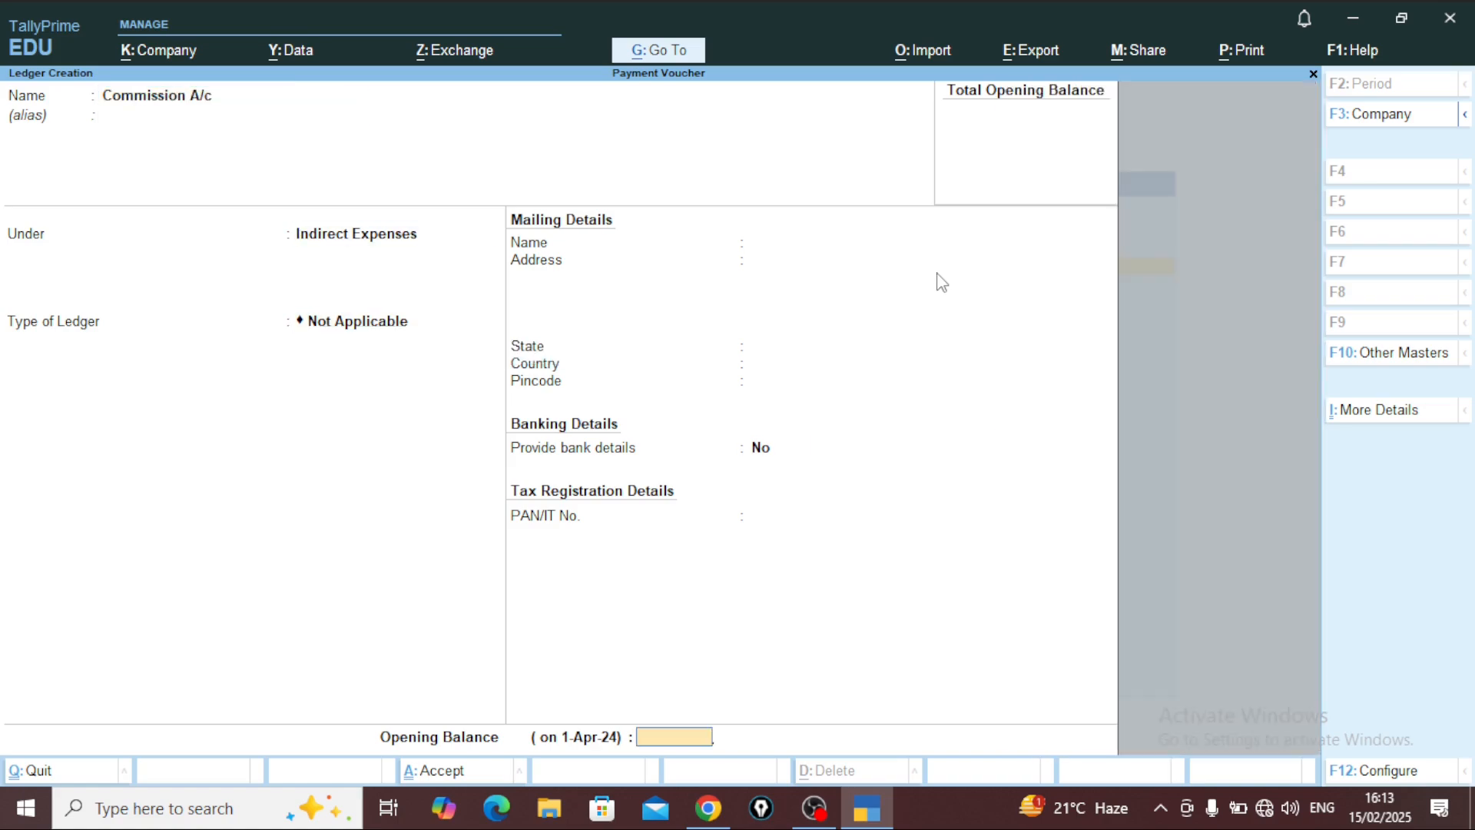
pyautogui.press('Return')
pyautogui.press('Return')
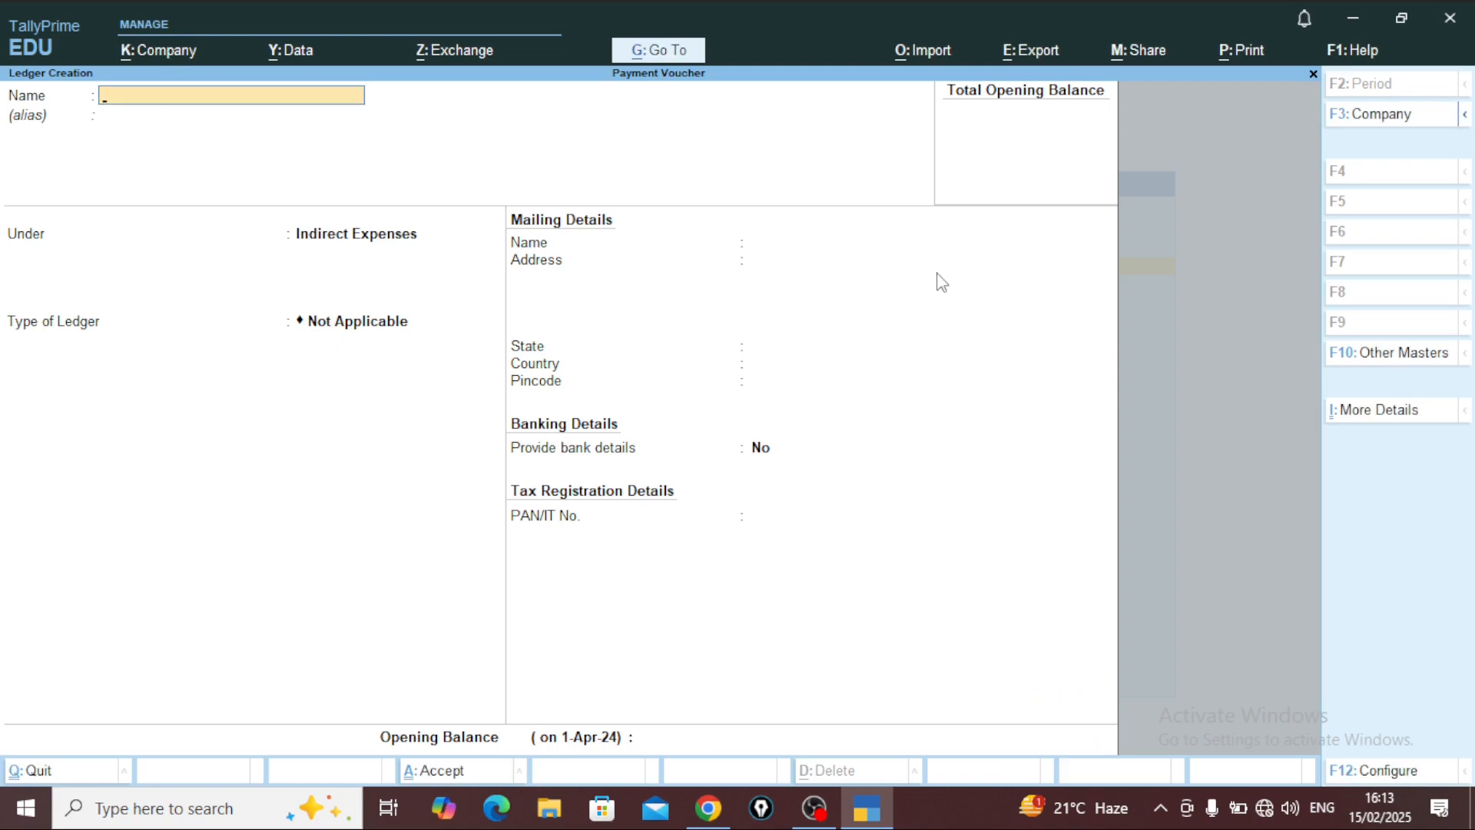
# Step: Create a ledger named Rent A/c under Indirect Expenses, save it and leave master creation
pyautogui.write('Rent A/c')
pyautogui.press('Return')
pyautogui.press('Return')
pyautogui.press('Return')
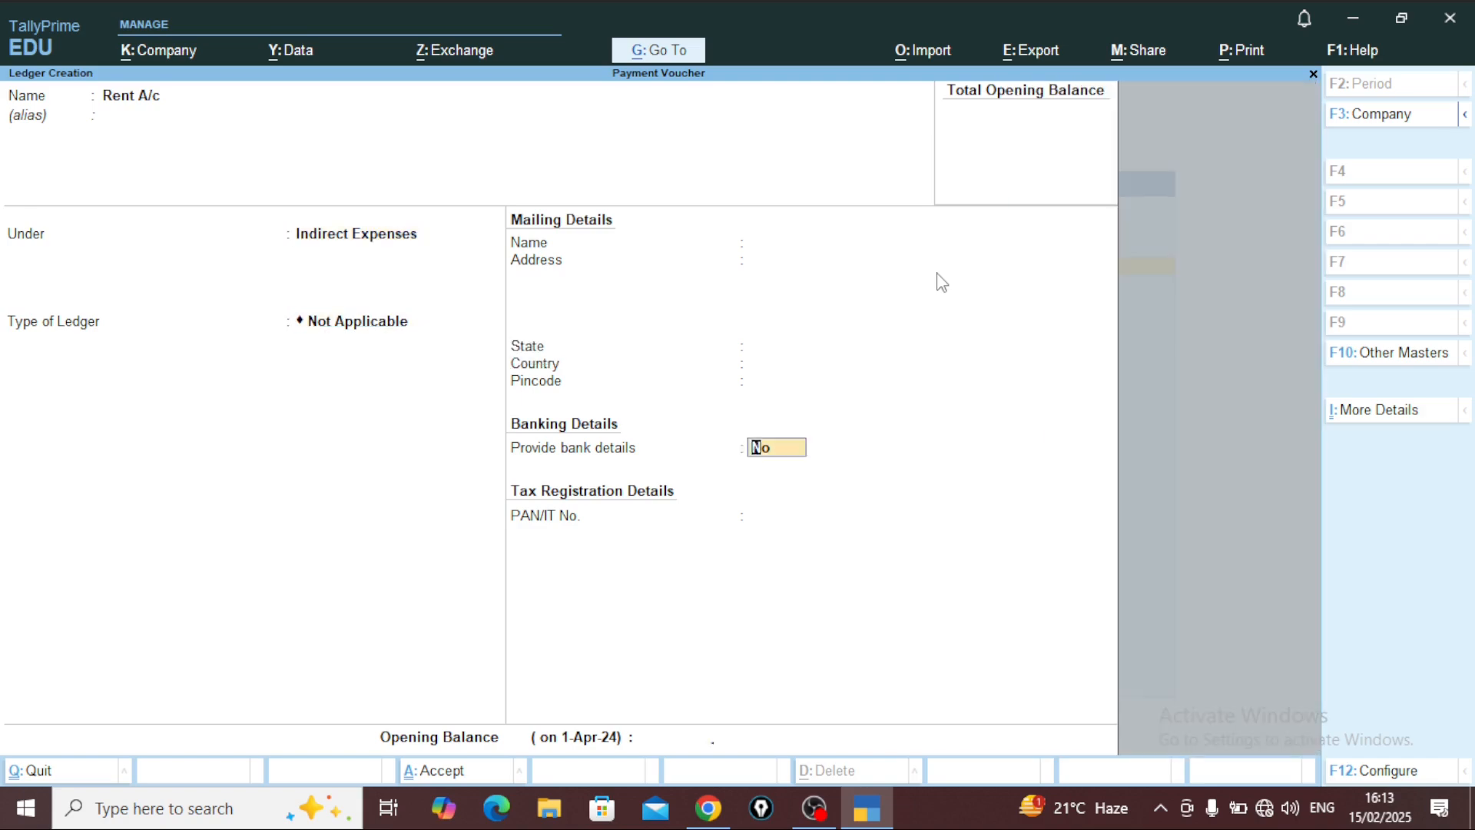
pyautogui.press('Return')
pyautogui.press('Return')
pyautogui.press('Return')
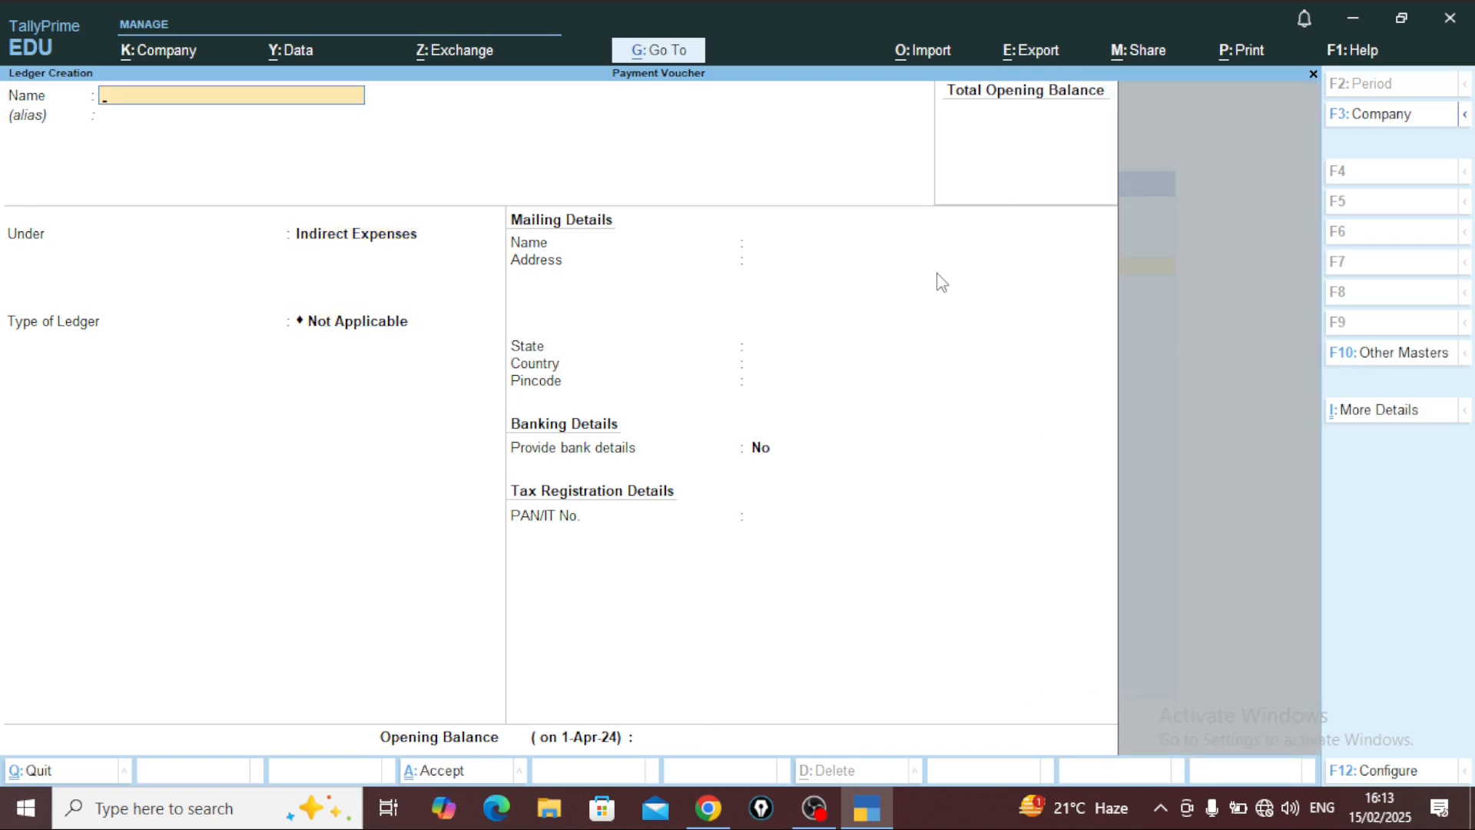
pyautogui.press('Escape')
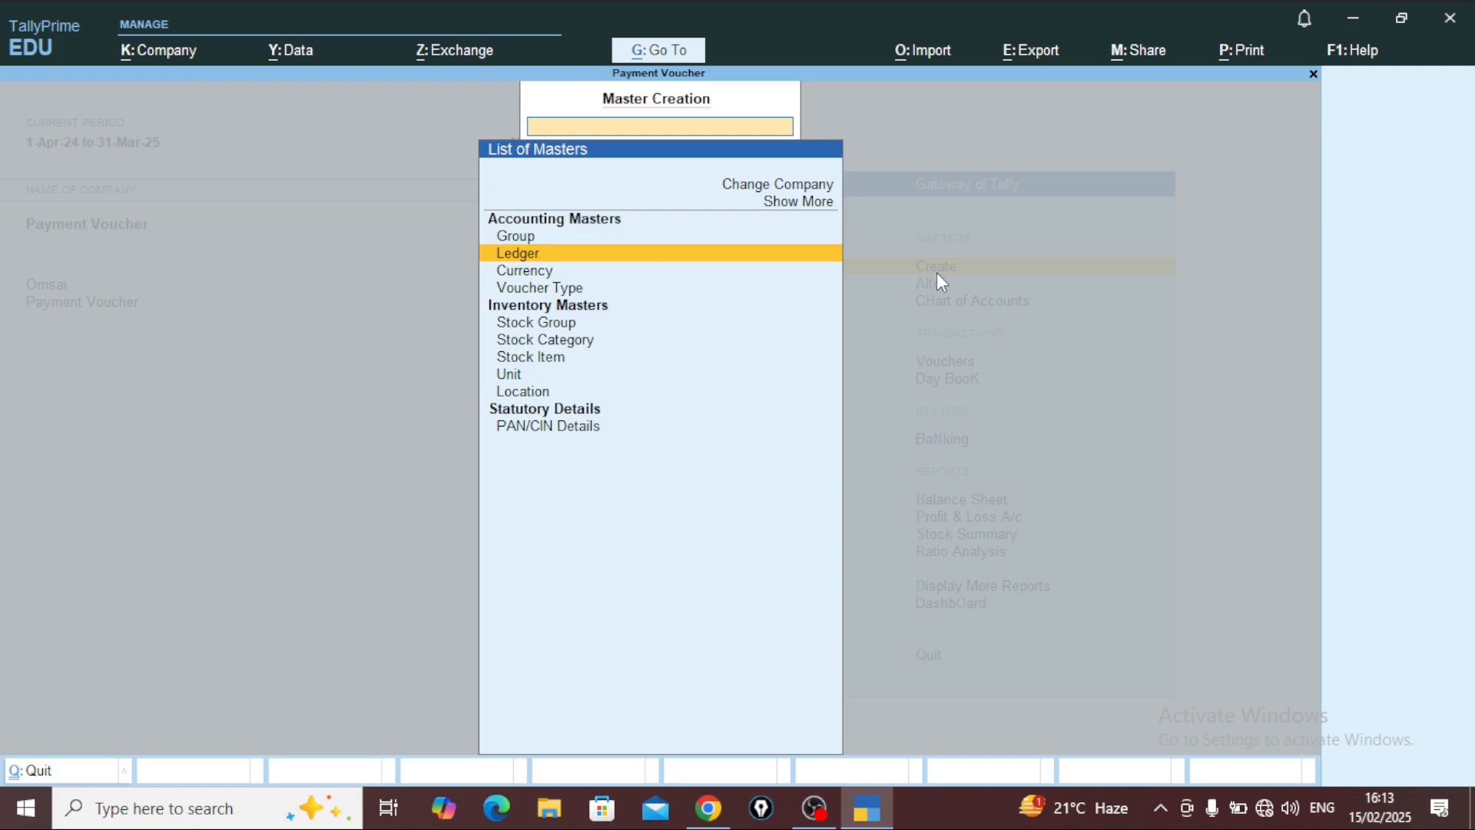
pyautogui.press('Escape')
# Step: Open the existing Cash ledger for alteration
pyautogui.press('Down')
pyautogui.press('Return')
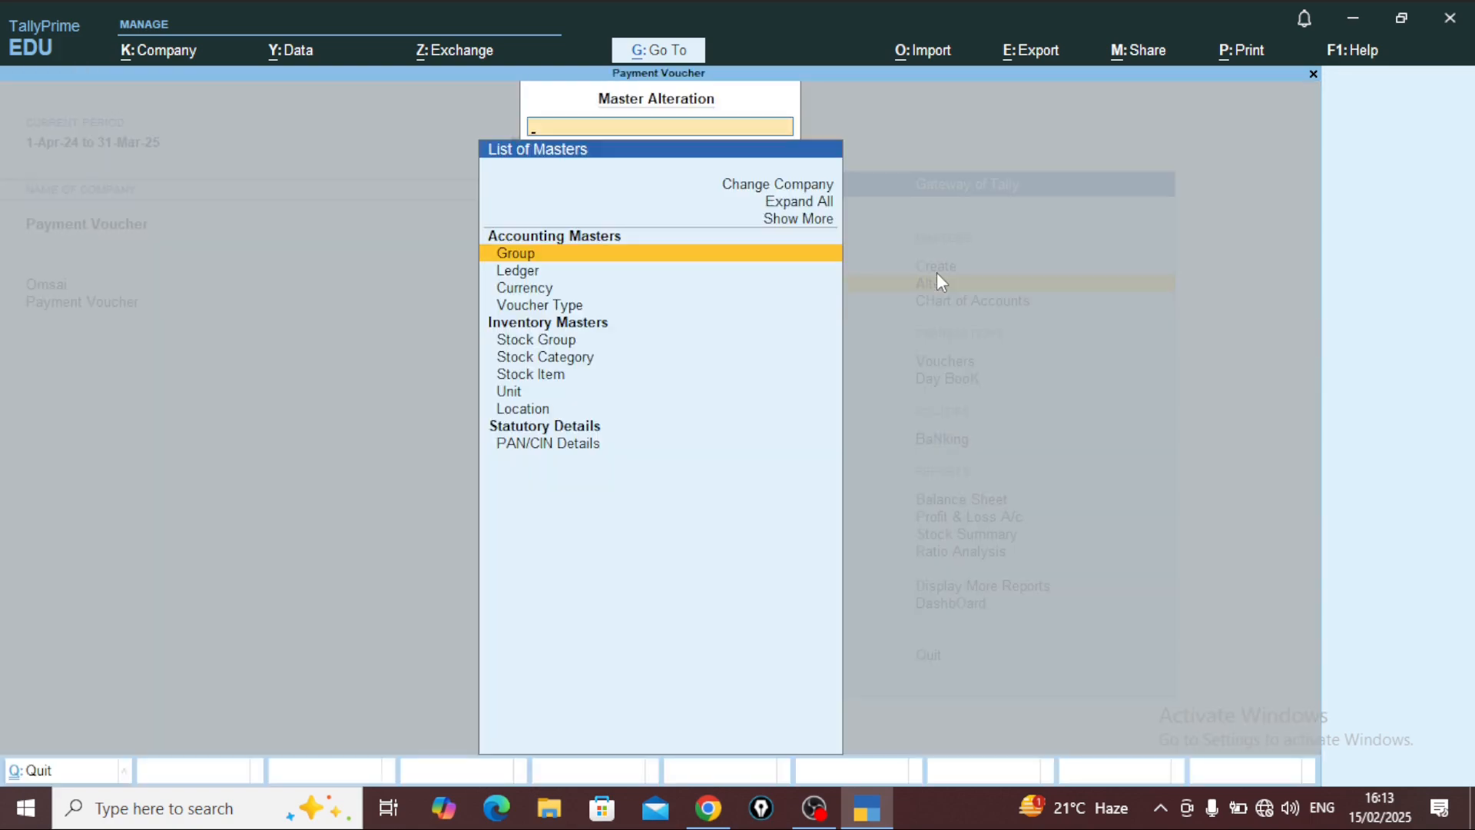
pyautogui.press('Down')
pyautogui.press('Down')
pyautogui.press('Up')
pyautogui.press('Return')
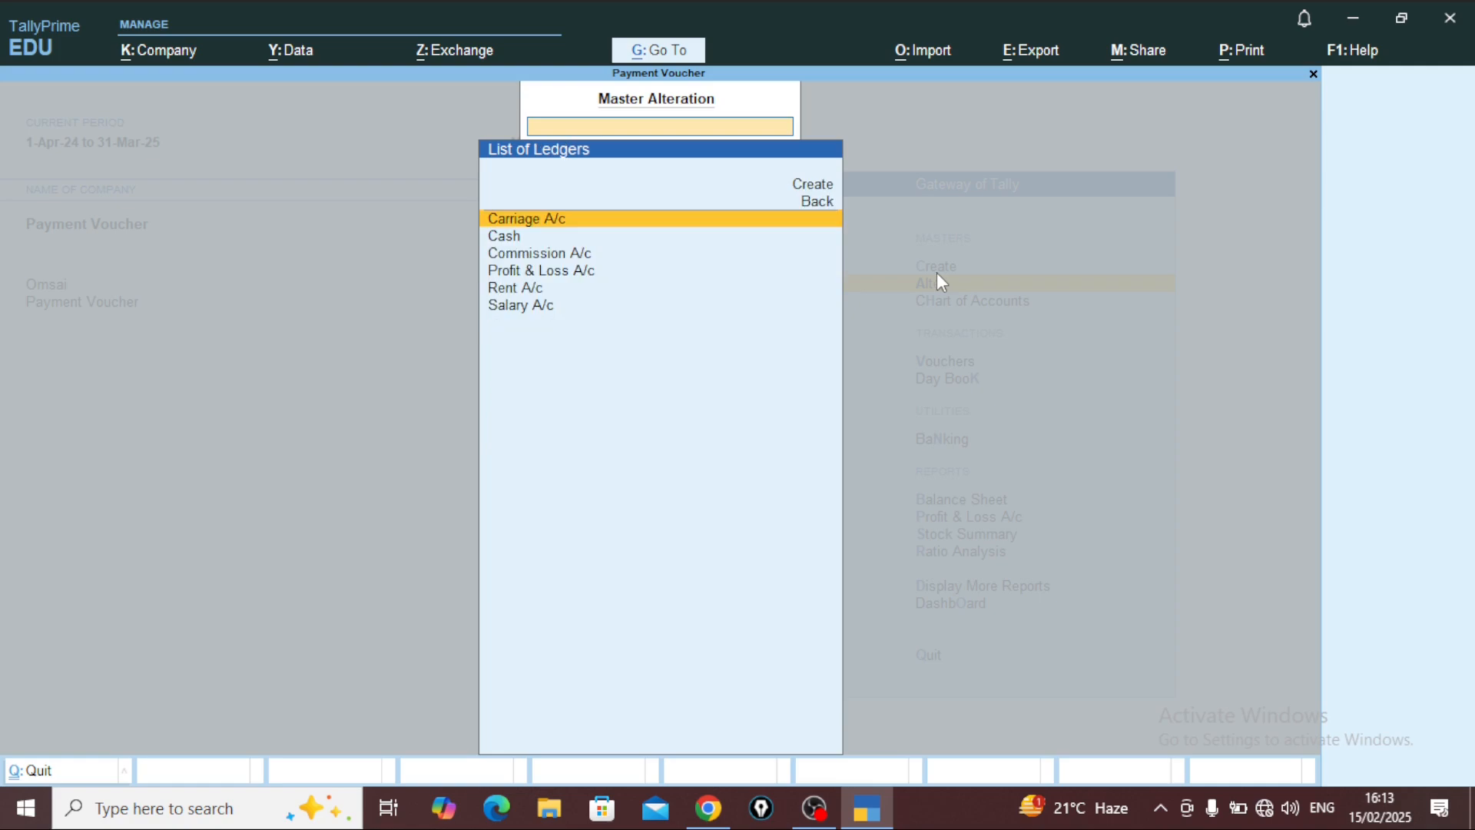
pyautogui.press('Down')
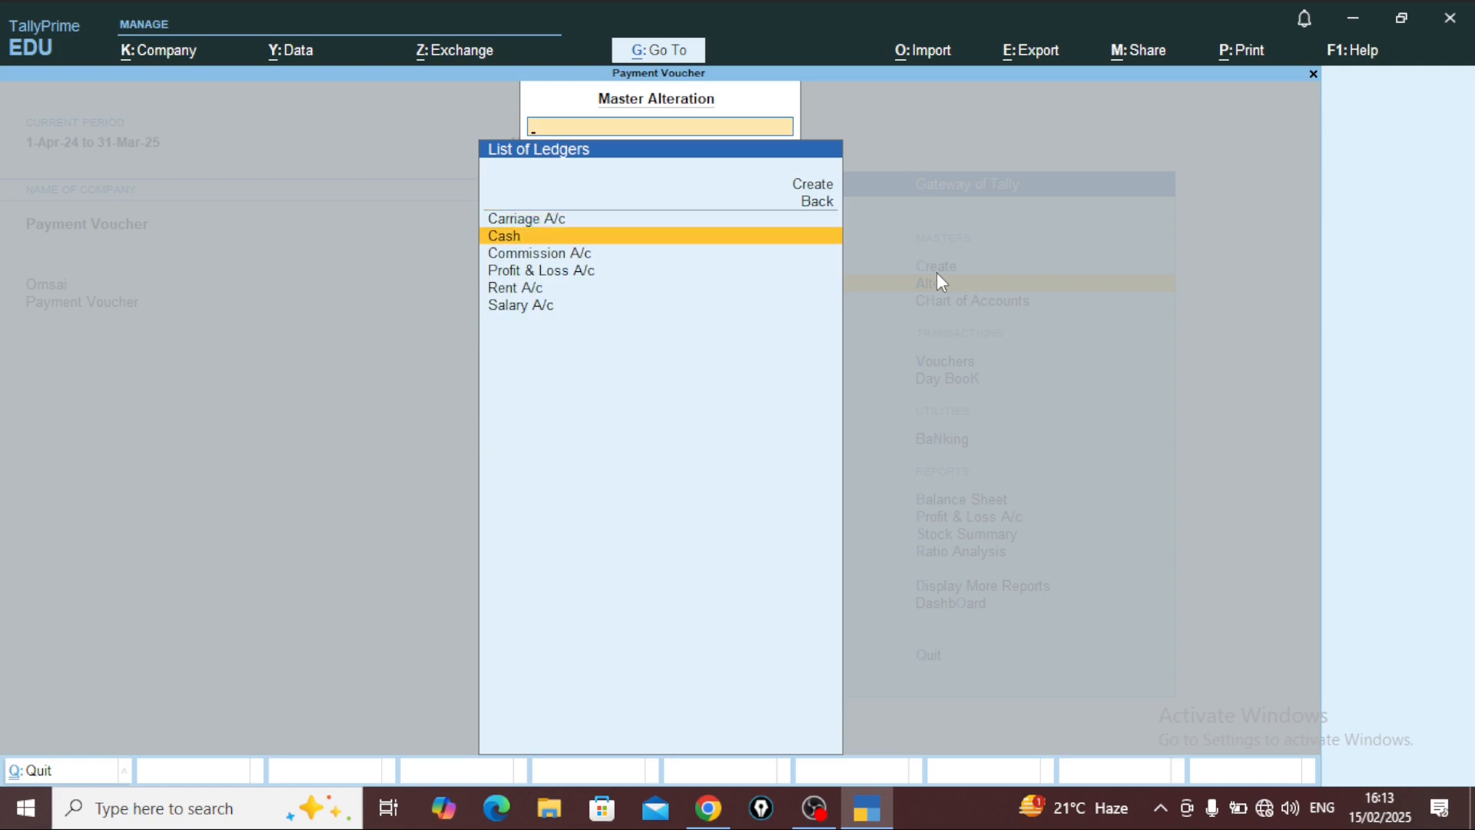
pyautogui.press('Down')
pyautogui.press('Down')
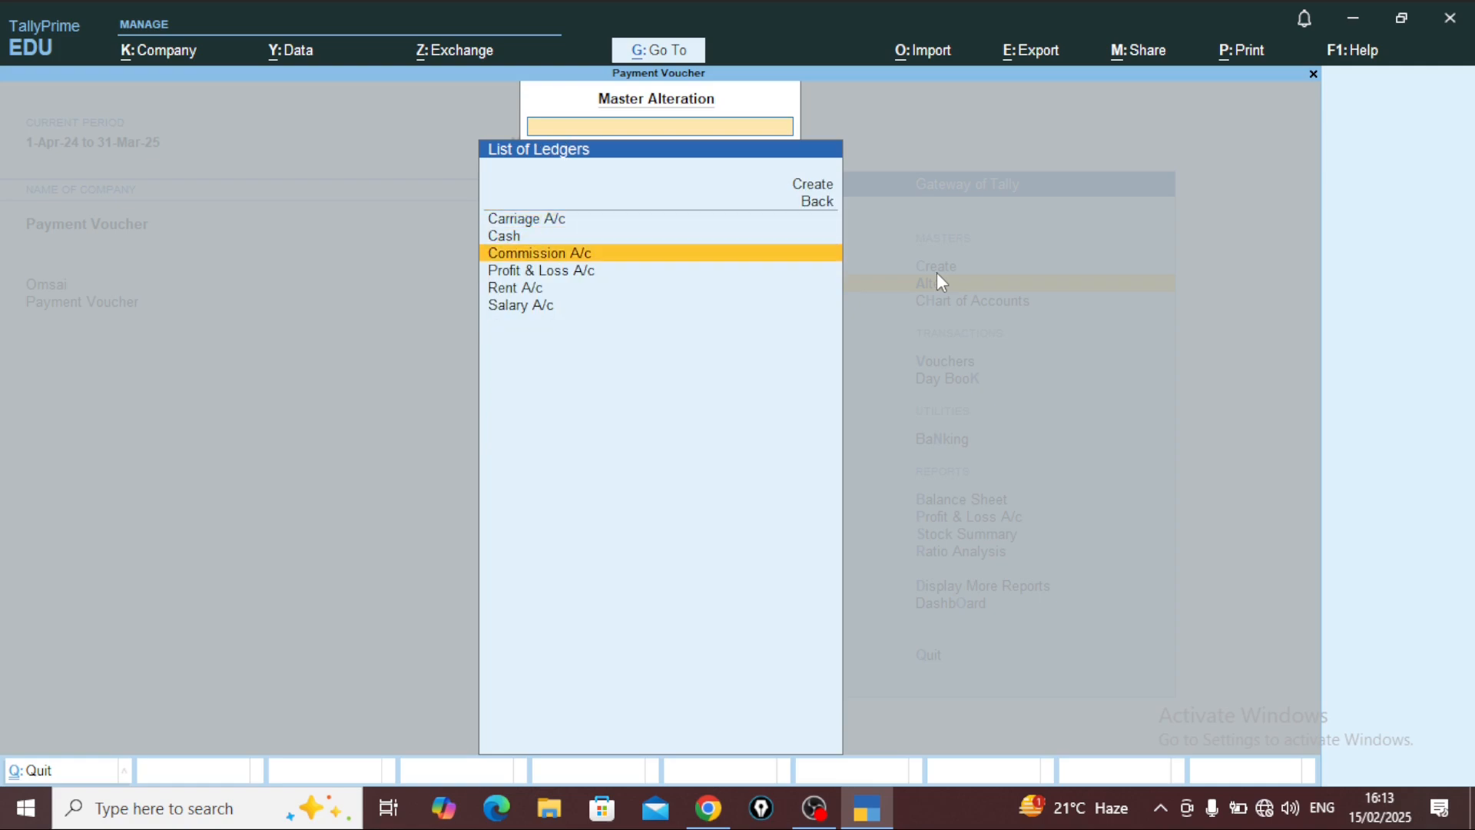
pyautogui.press('Up')
pyautogui.press('Up')
pyautogui.press('Return')
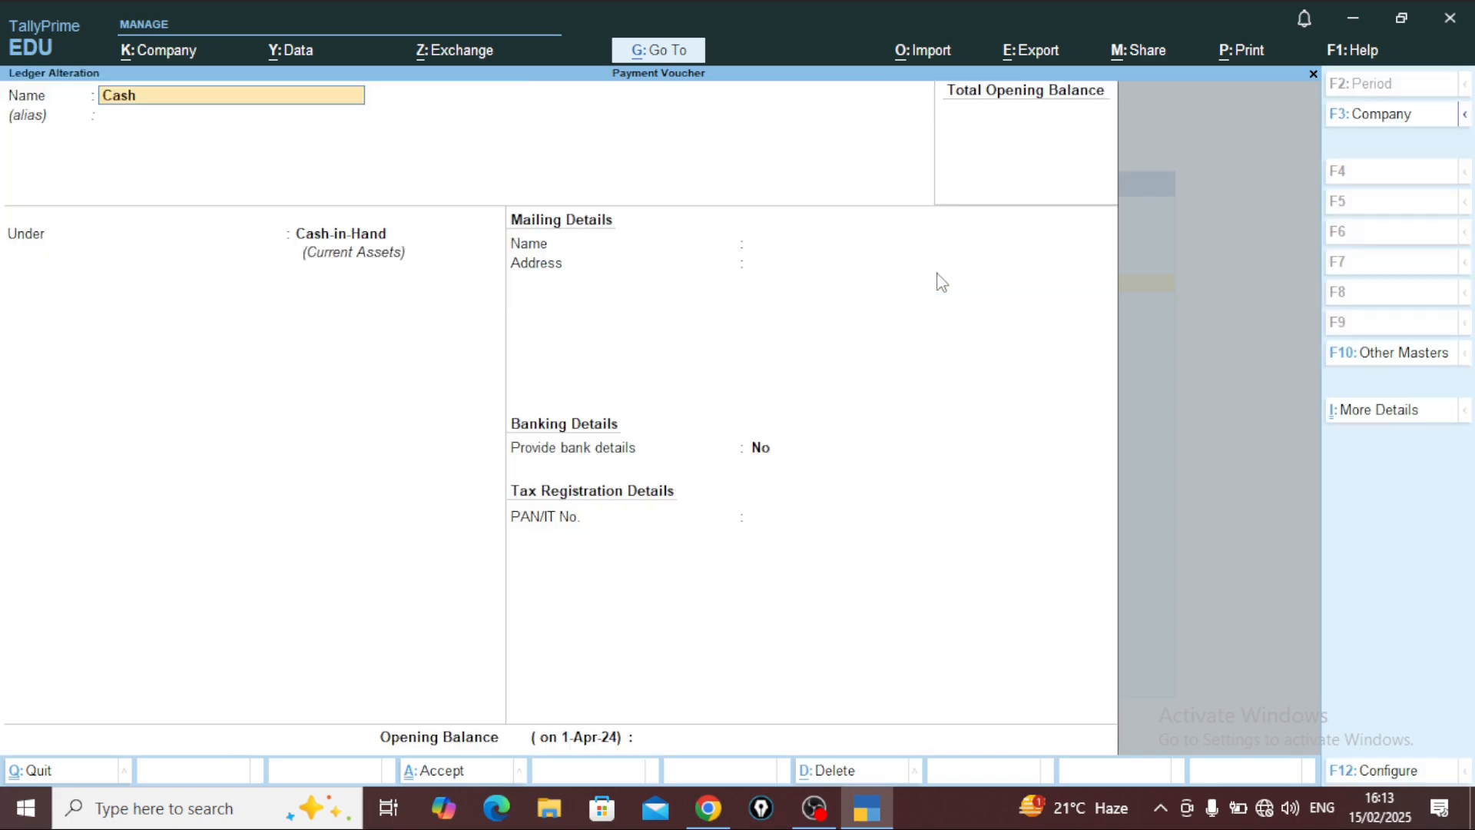
# Step: Set the Cash ledger's opening balance to 1,50,000 Dr, save it and leave master alteration
pyautogui.press('Return')
pyautogui.press('Return')
pyautogui.press('Return')
pyautogui.press('Return')
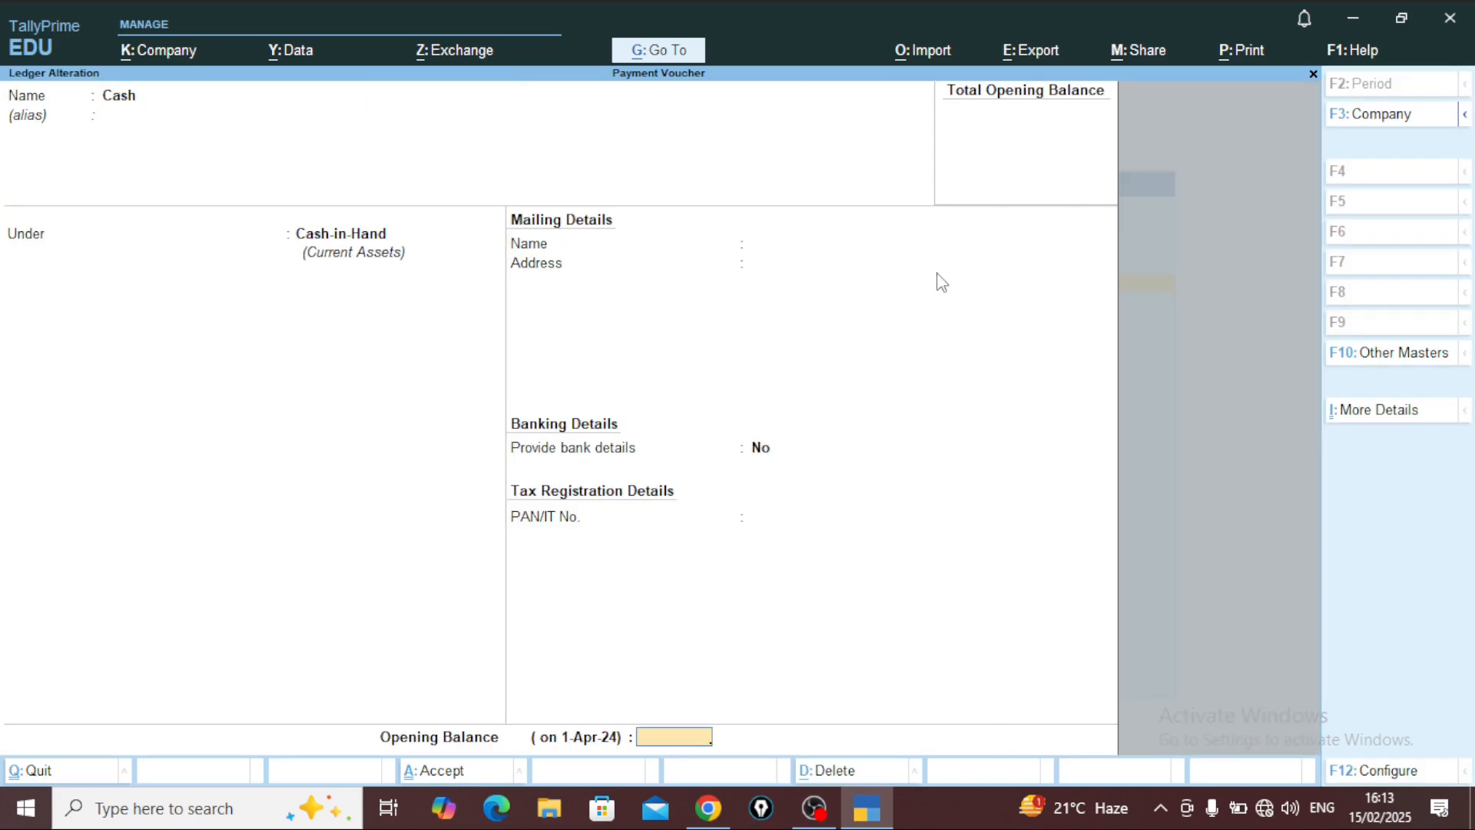
pyautogui.write('150000')
pyautogui.press('BackSpace')
pyautogui.write('0')
pyautogui.press('Return')
pyautogui.press('Return')
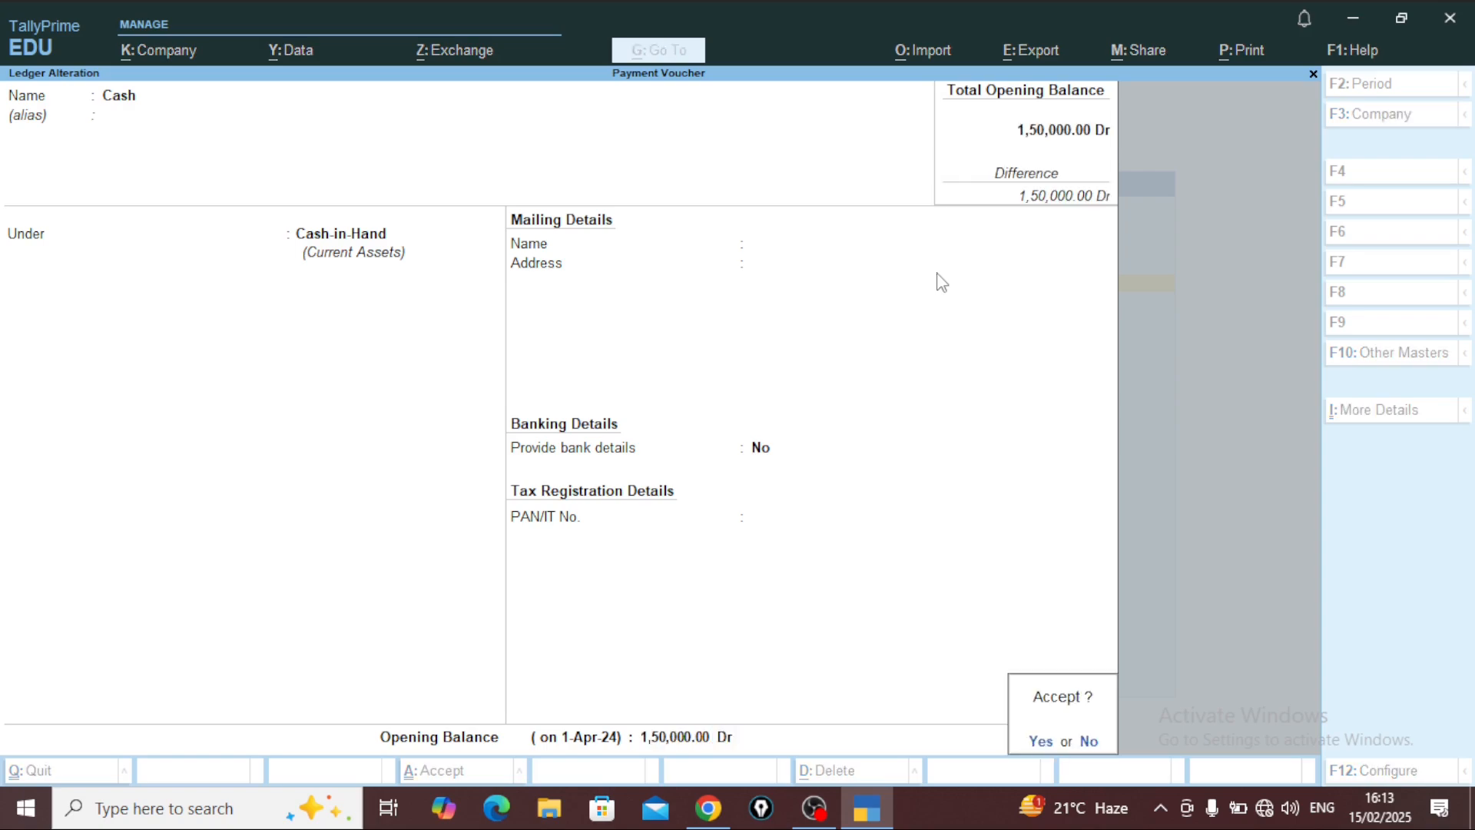
pyautogui.press('Return')
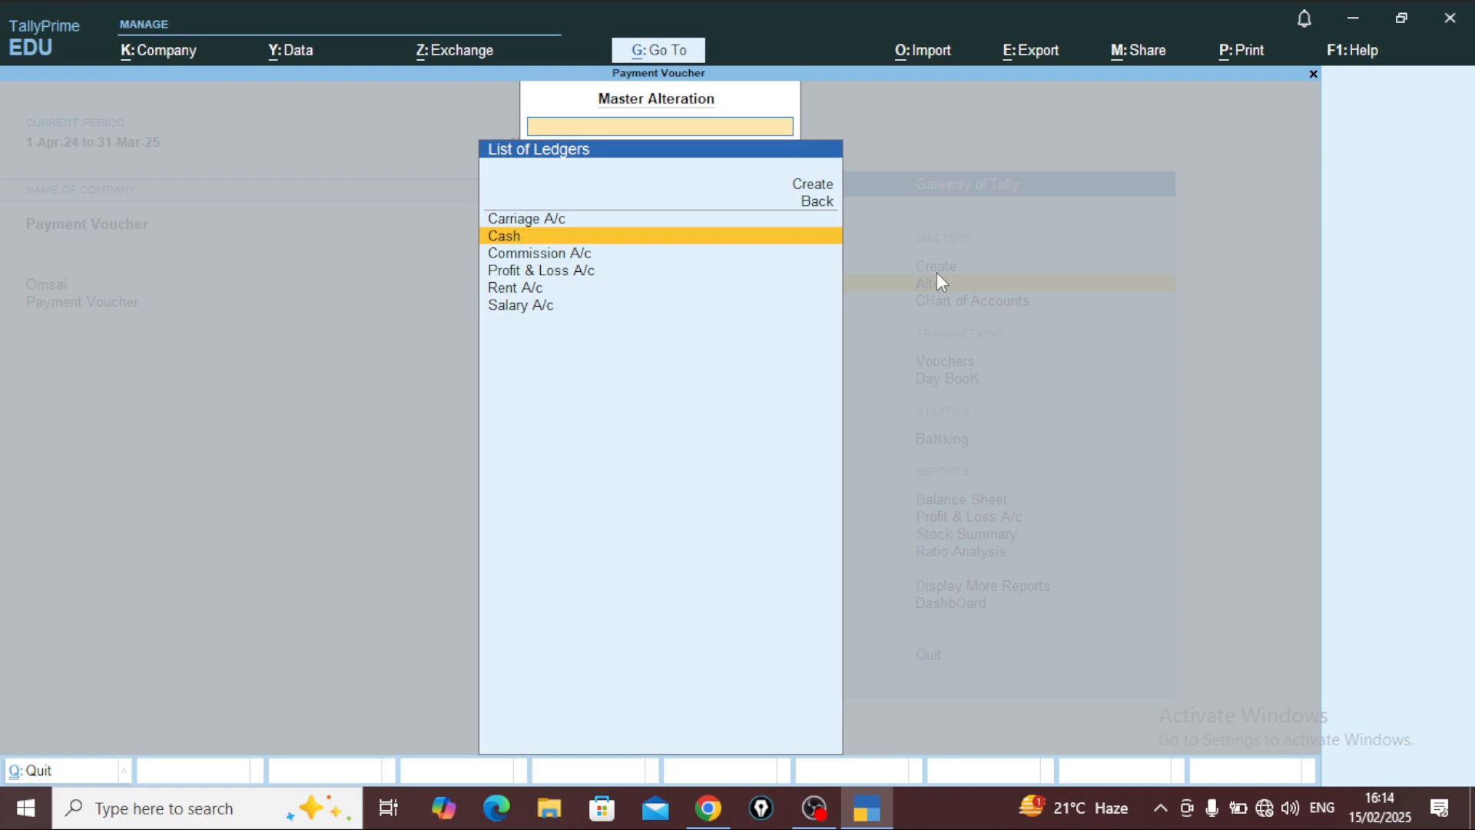
pyautogui.press('Escape')
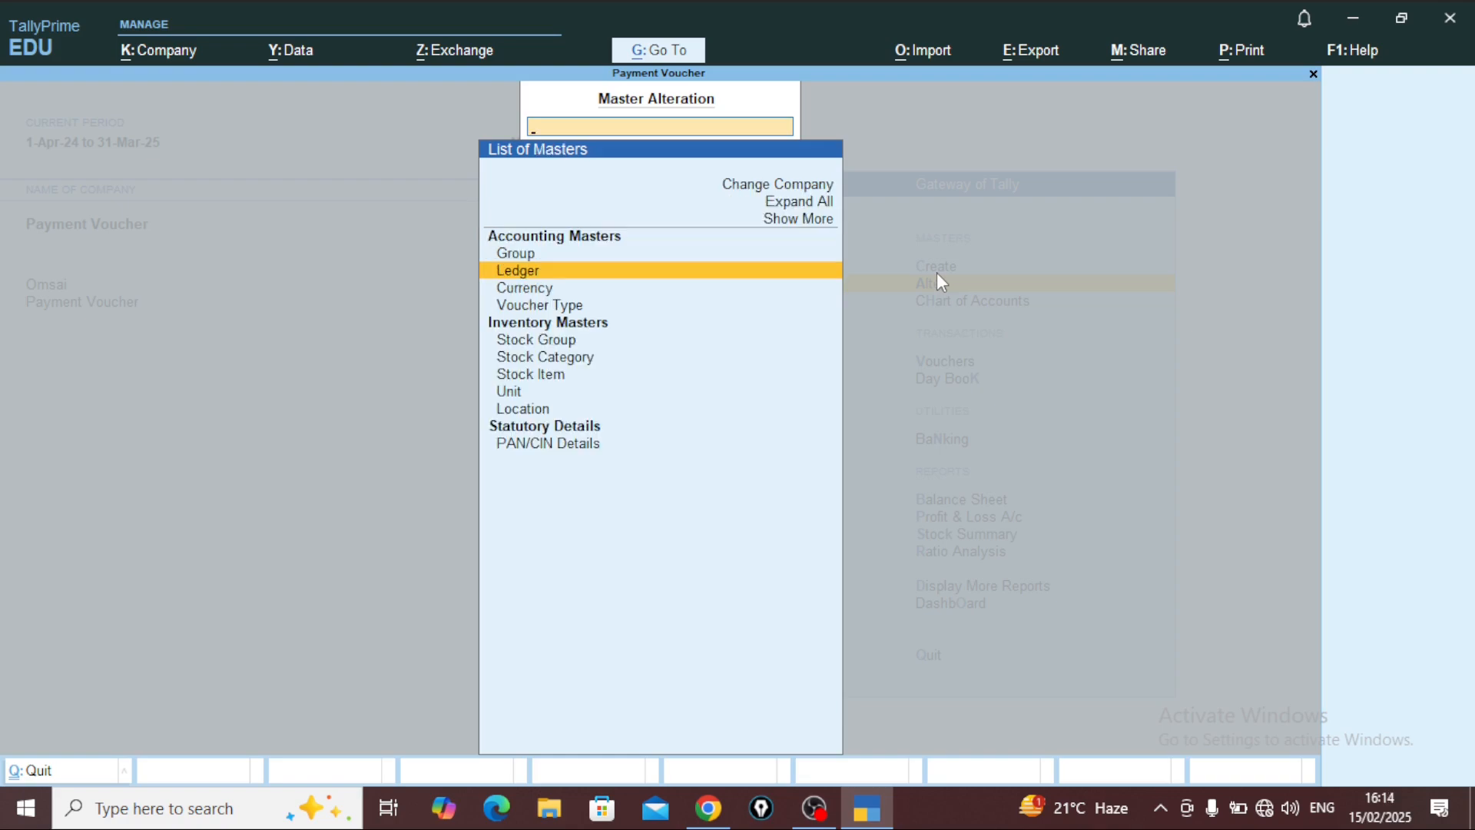
pyautogui.press('Escape')
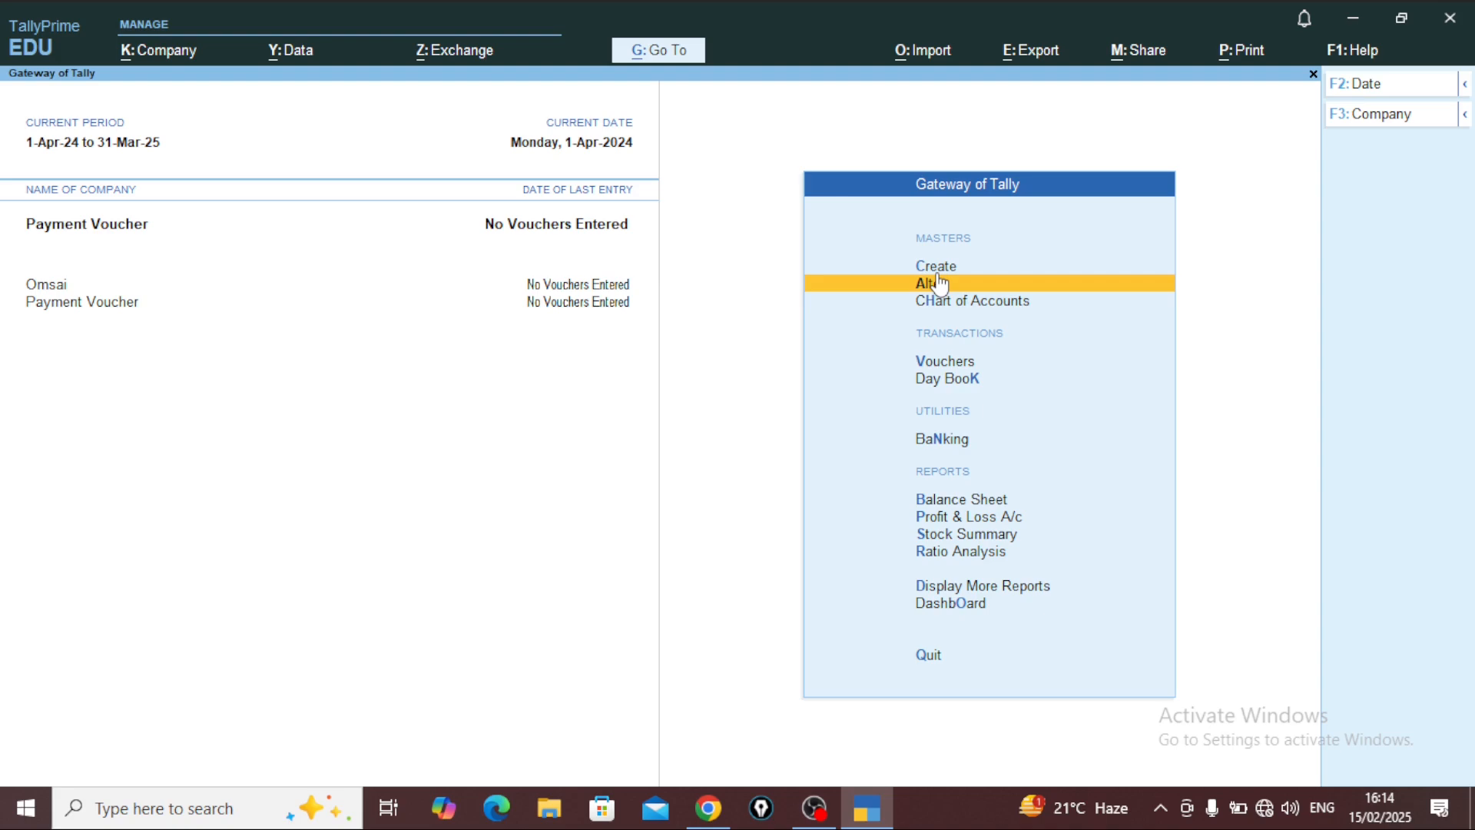
# Step: Start voucher entry, compare the Contra and Payment voucher types, and settle on Payment
pyautogui.press('Down')
pyautogui.press('Down')
pyautogui.press('Return')
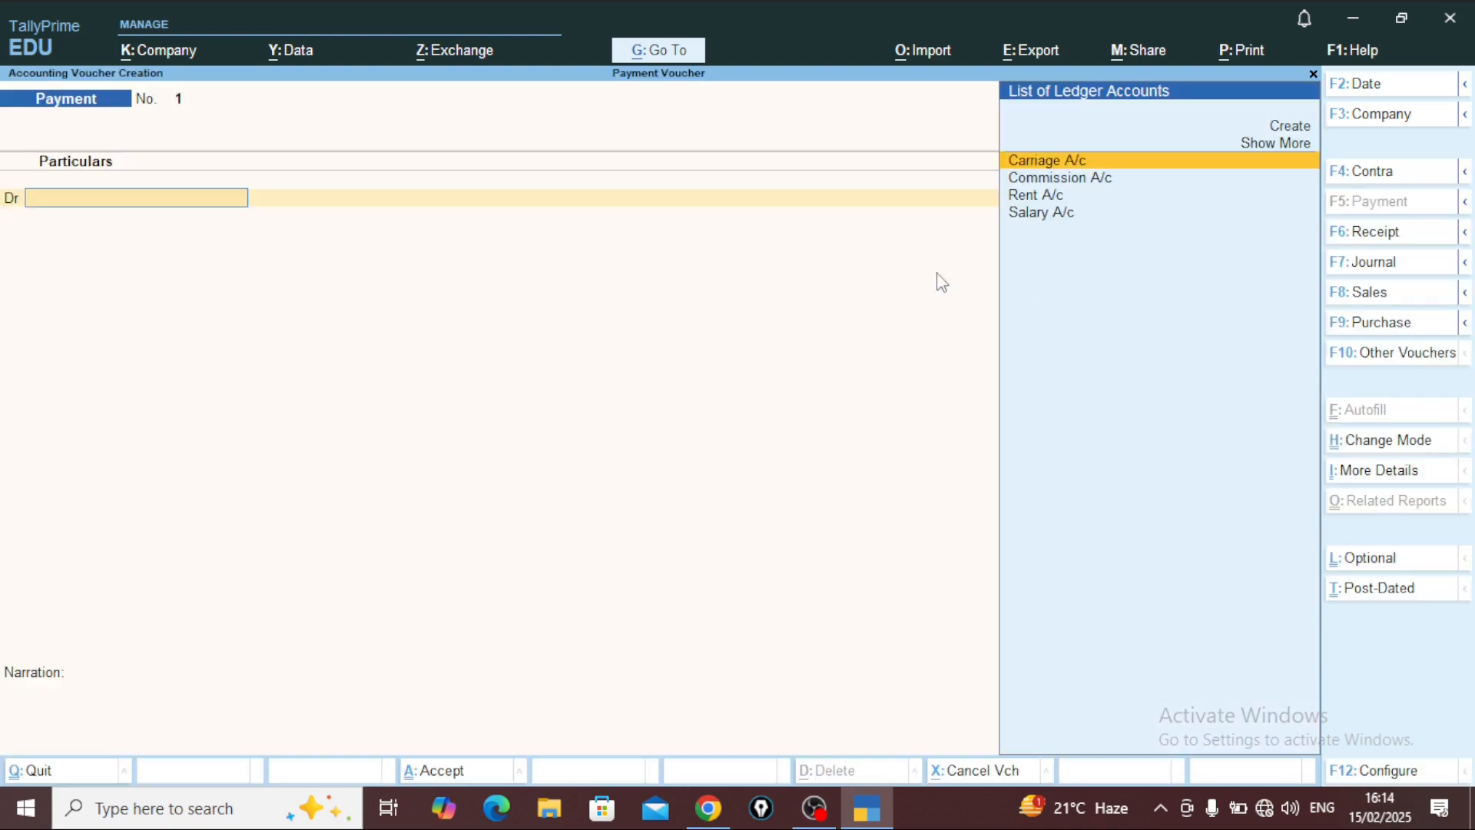
pyautogui.press('F2')
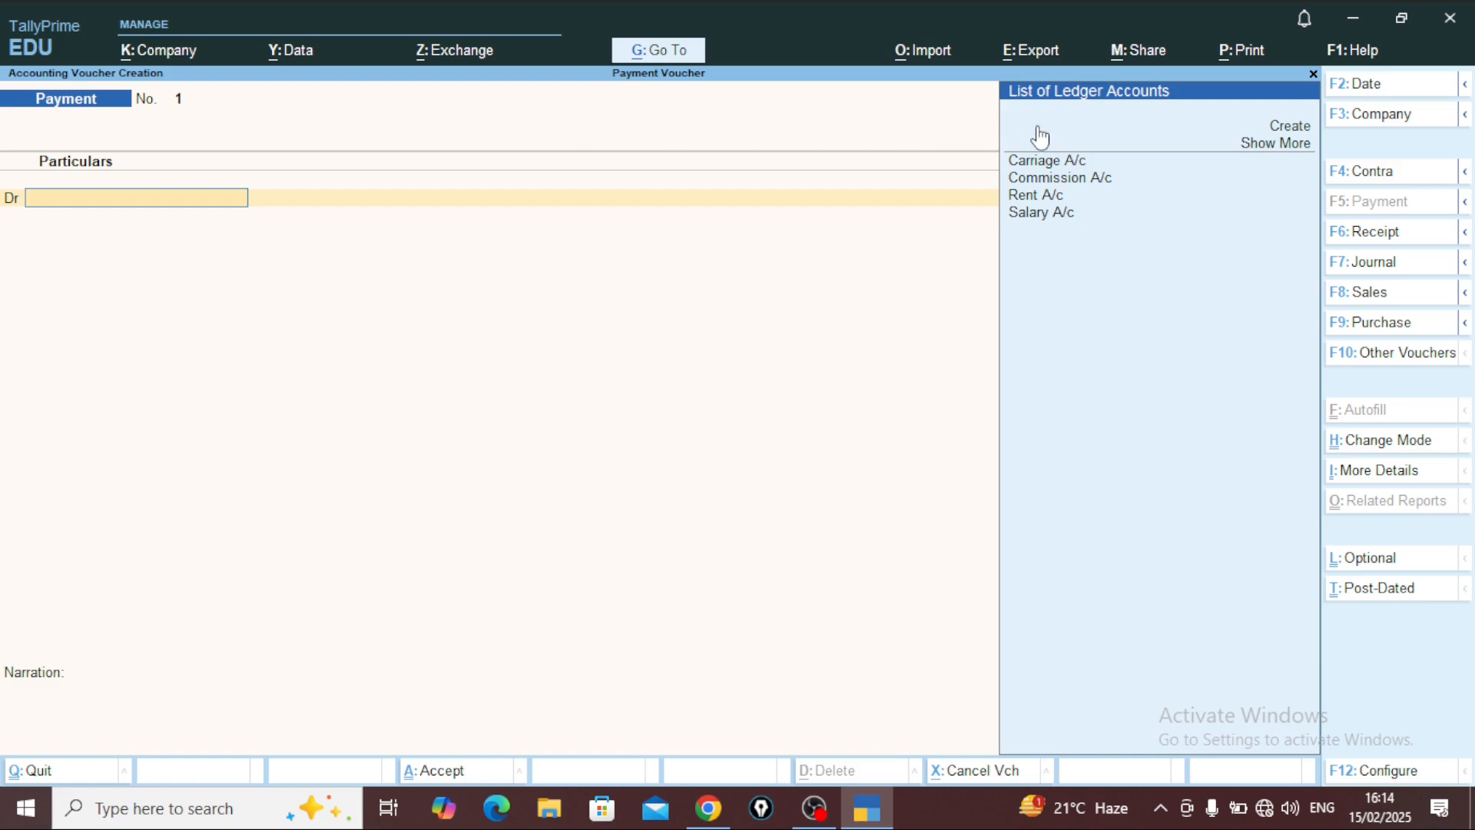
pyautogui.press('F4')
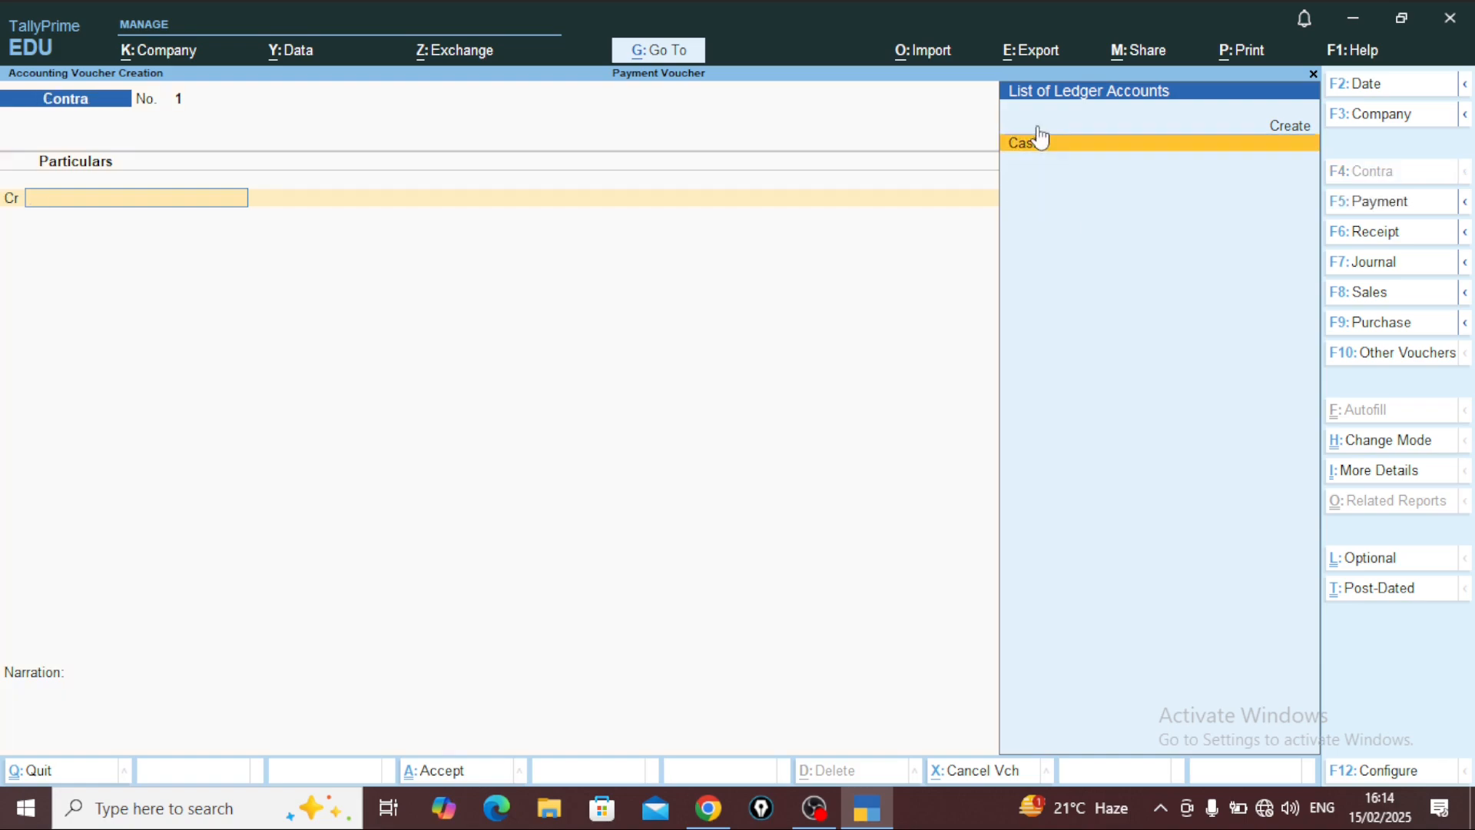
pyautogui.press('F5')
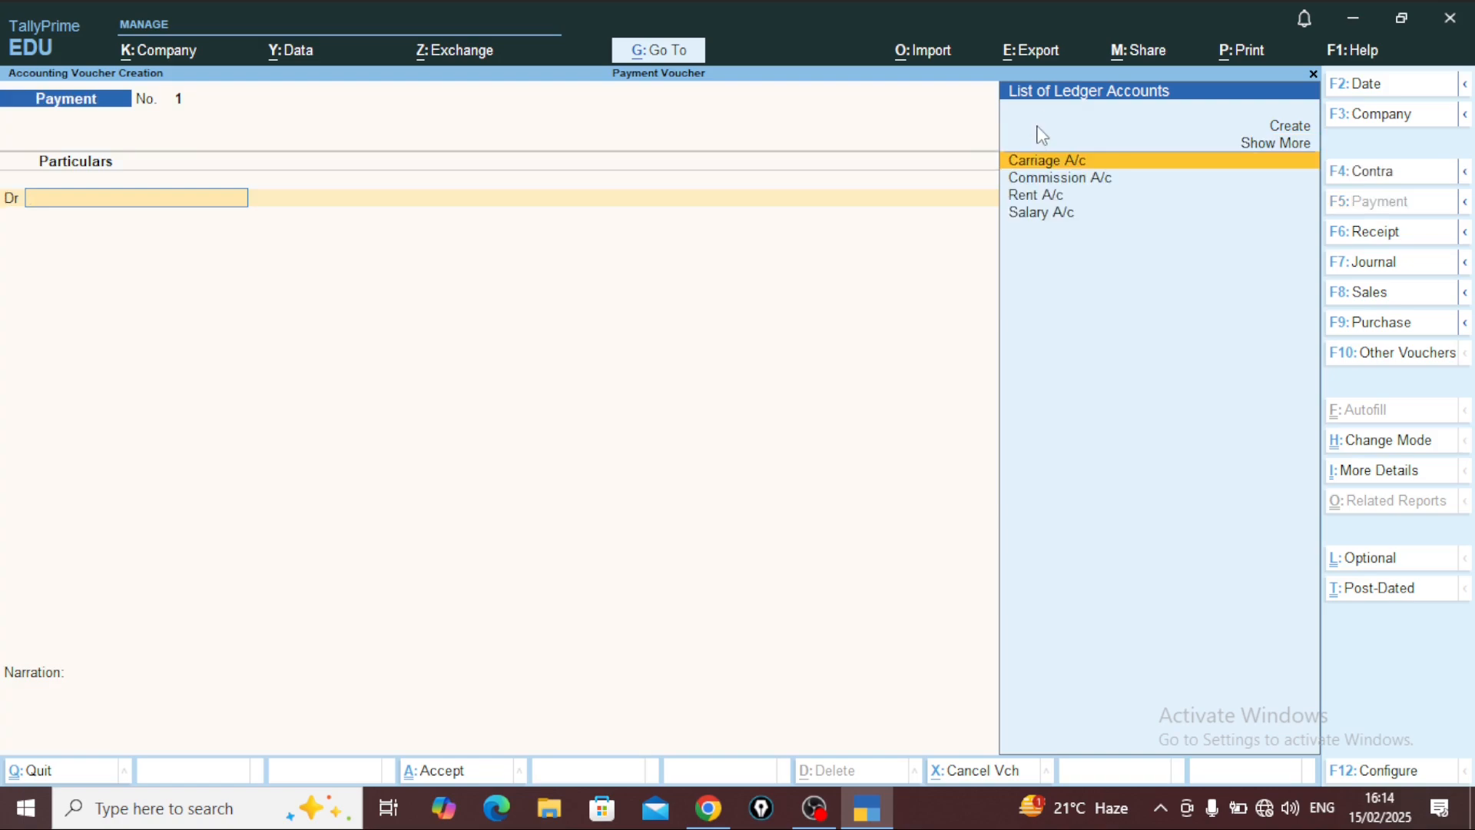
pyautogui.press('F4')
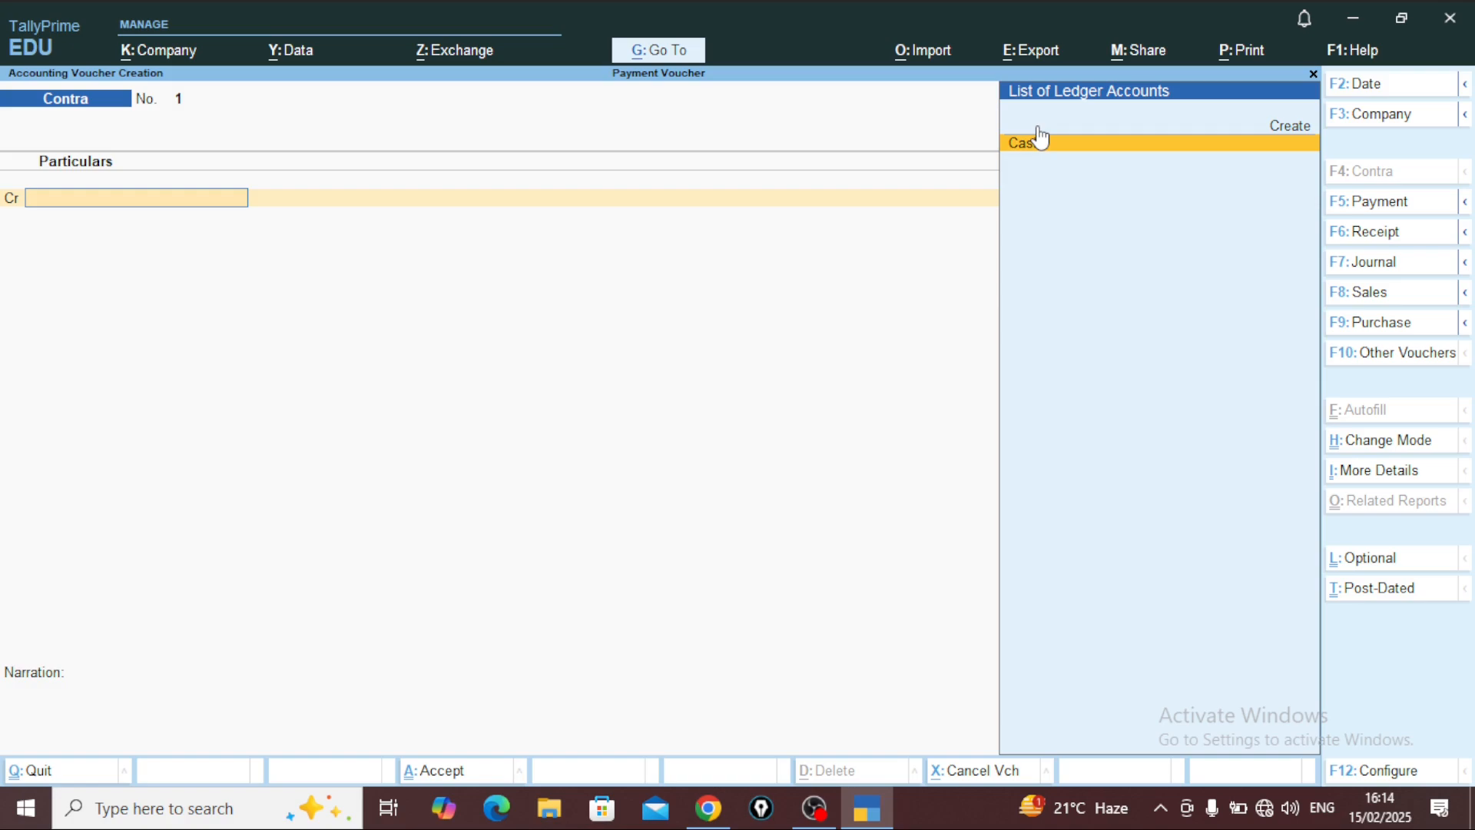
pyautogui.press('F5')
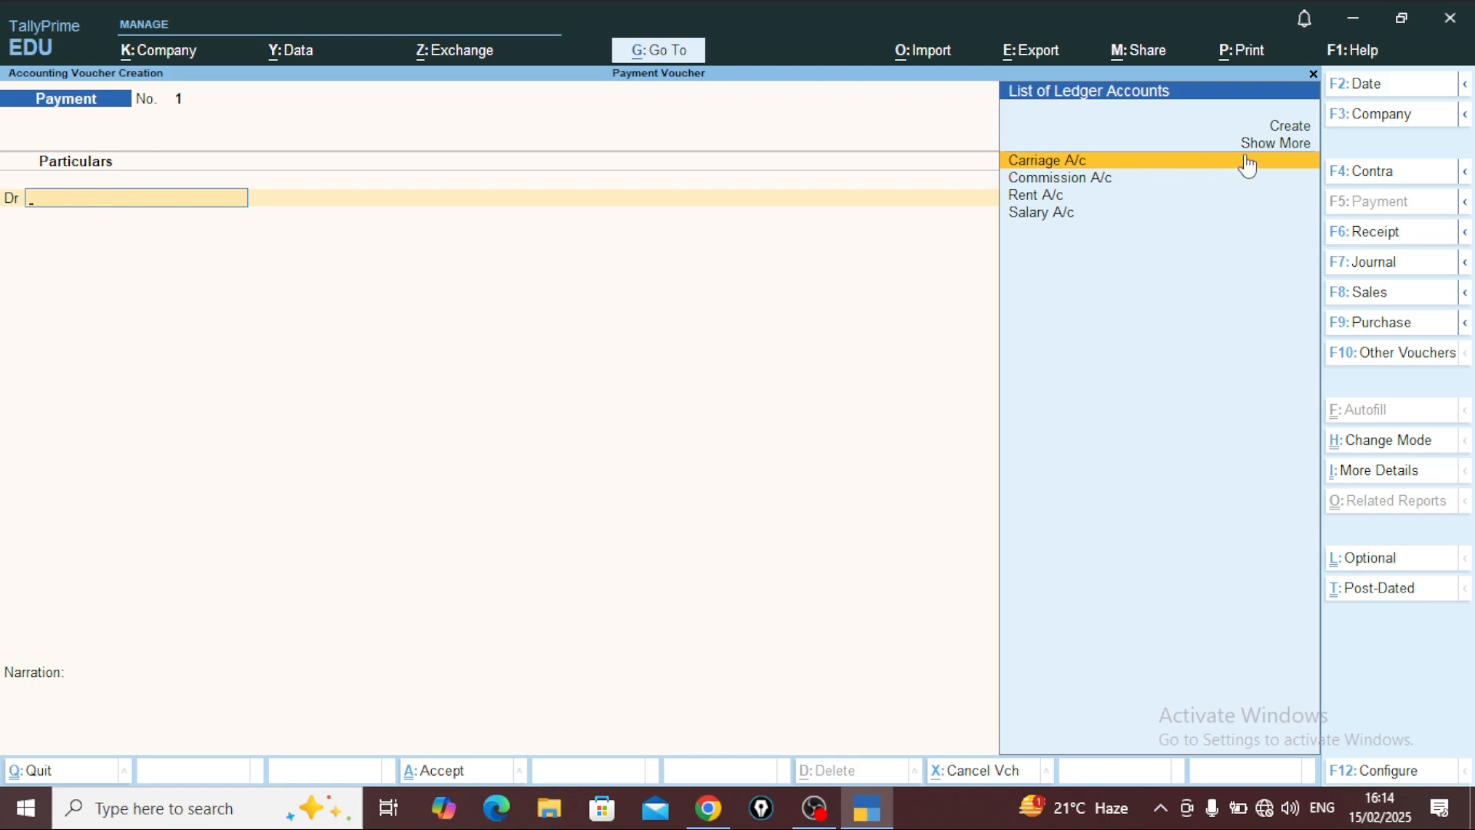
# Step: Expand the debit line's ledger list to all accounts and look through the available ledgers
pyautogui.press('Up')
pyautogui.press('Return')
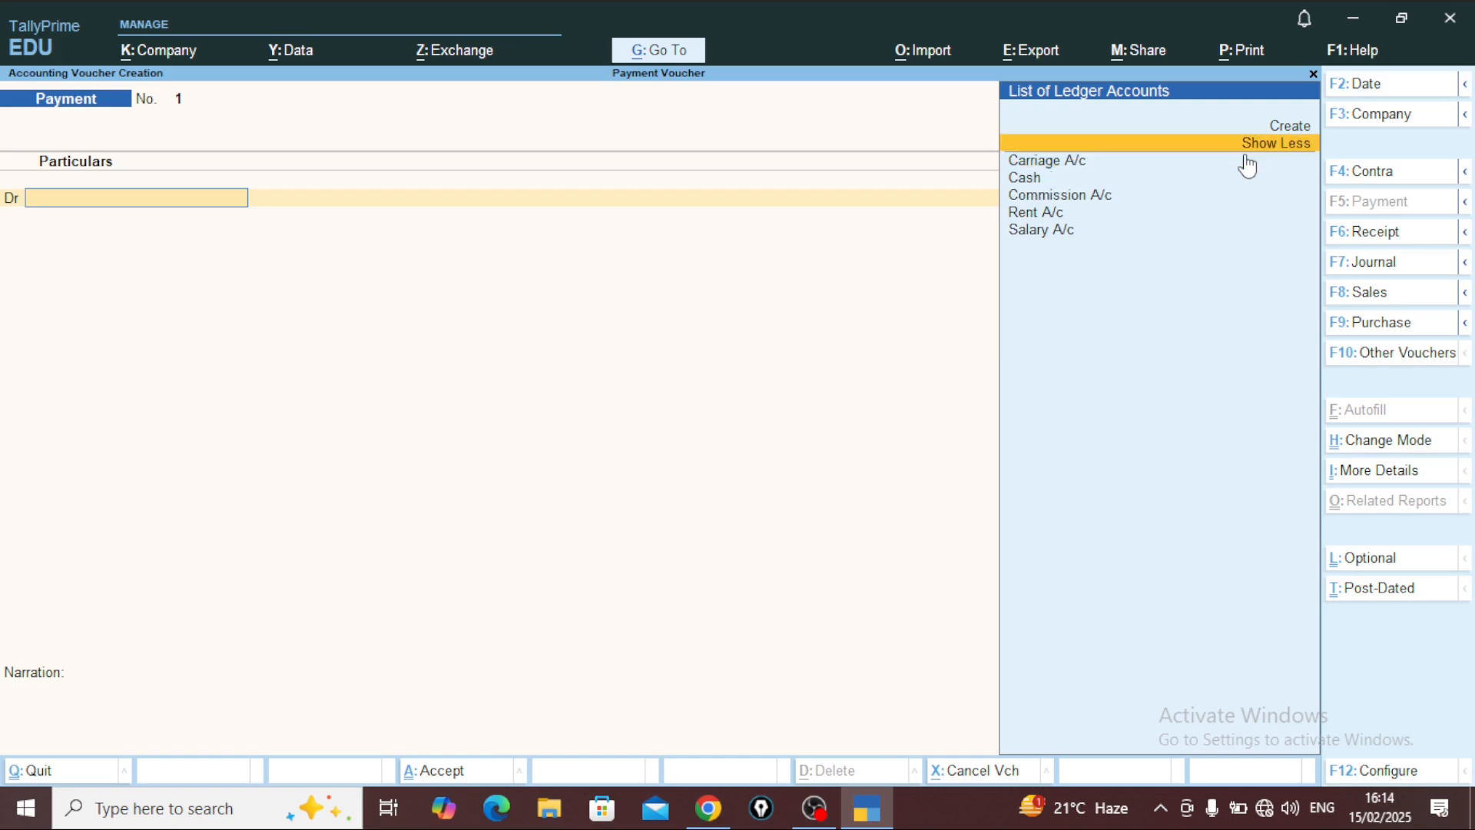
pyautogui.press('Down')
pyautogui.press('Down')
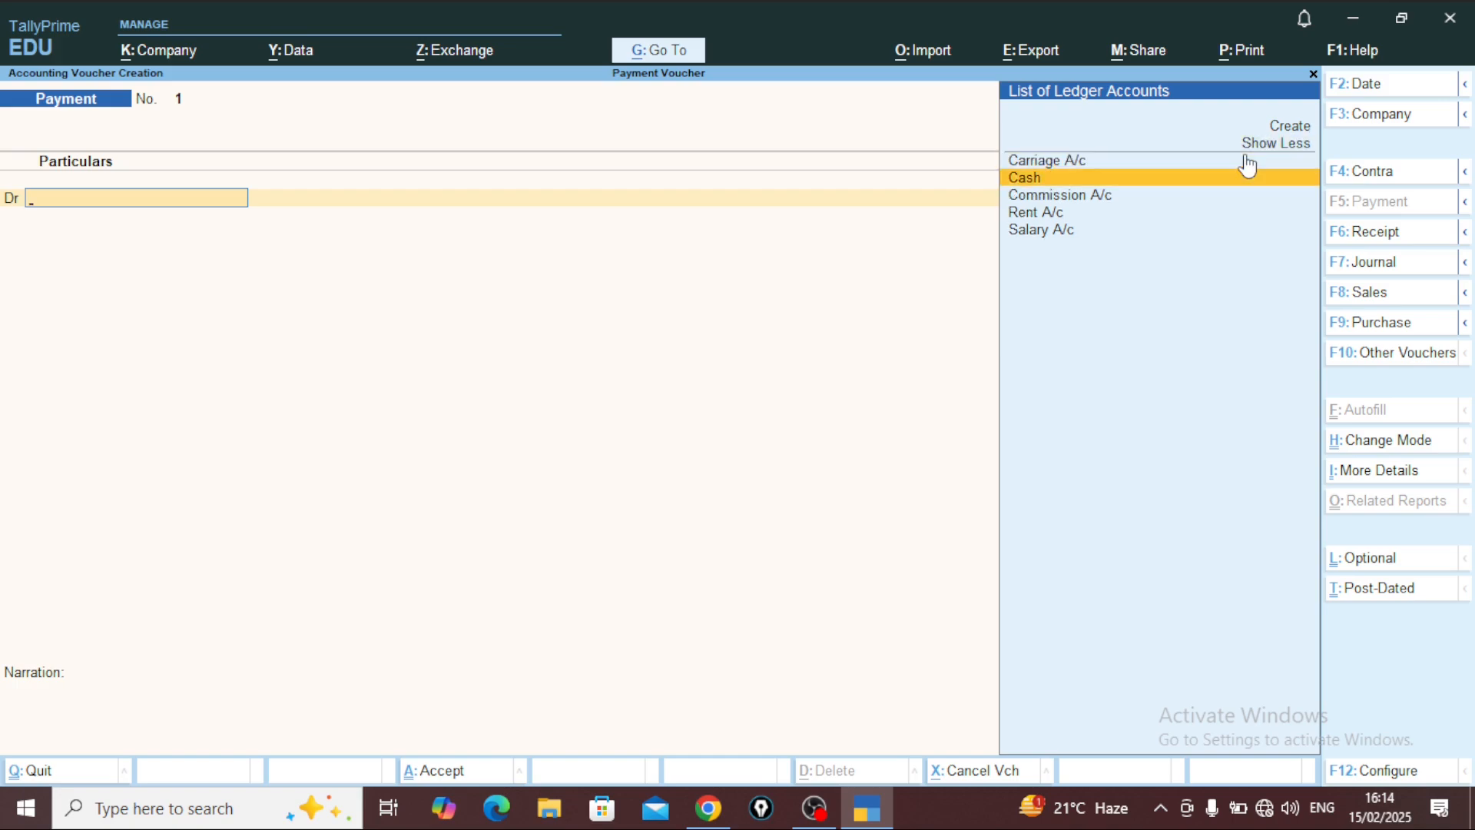
pyautogui.press('Down')
pyautogui.press('Down')
pyautogui.press('Up')
pyautogui.press('Up')
pyautogui.press('Up')
pyautogui.press('Up')
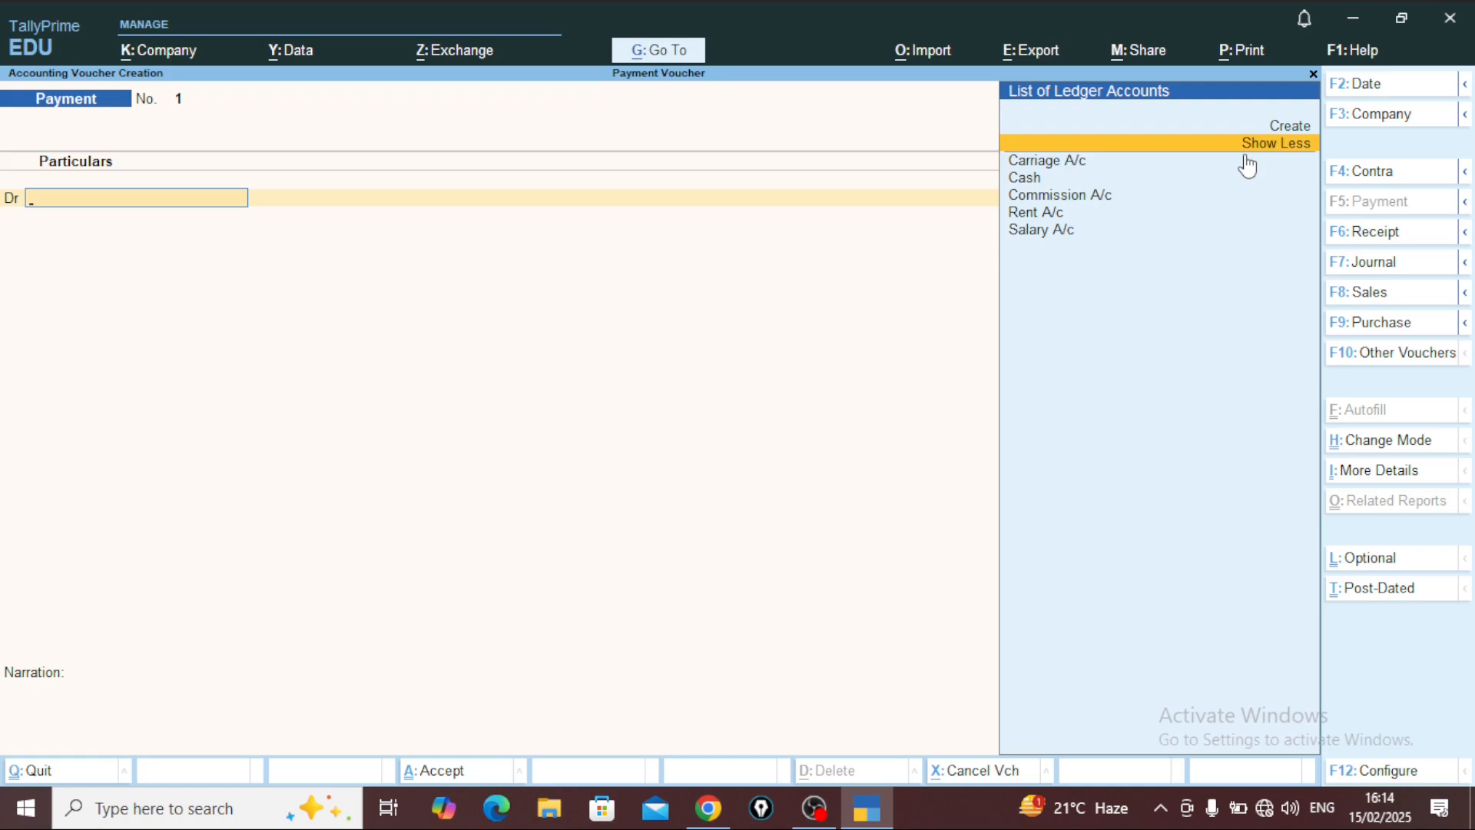
pyautogui.press('Return')
pyautogui.press('Return')
pyautogui.press('Return')
pyautogui.press('Return')
# Step: Debit Salary A/c with 5,000 on the first line of the payment voucher
pyautogui.press('Down')
pyautogui.press('Down')
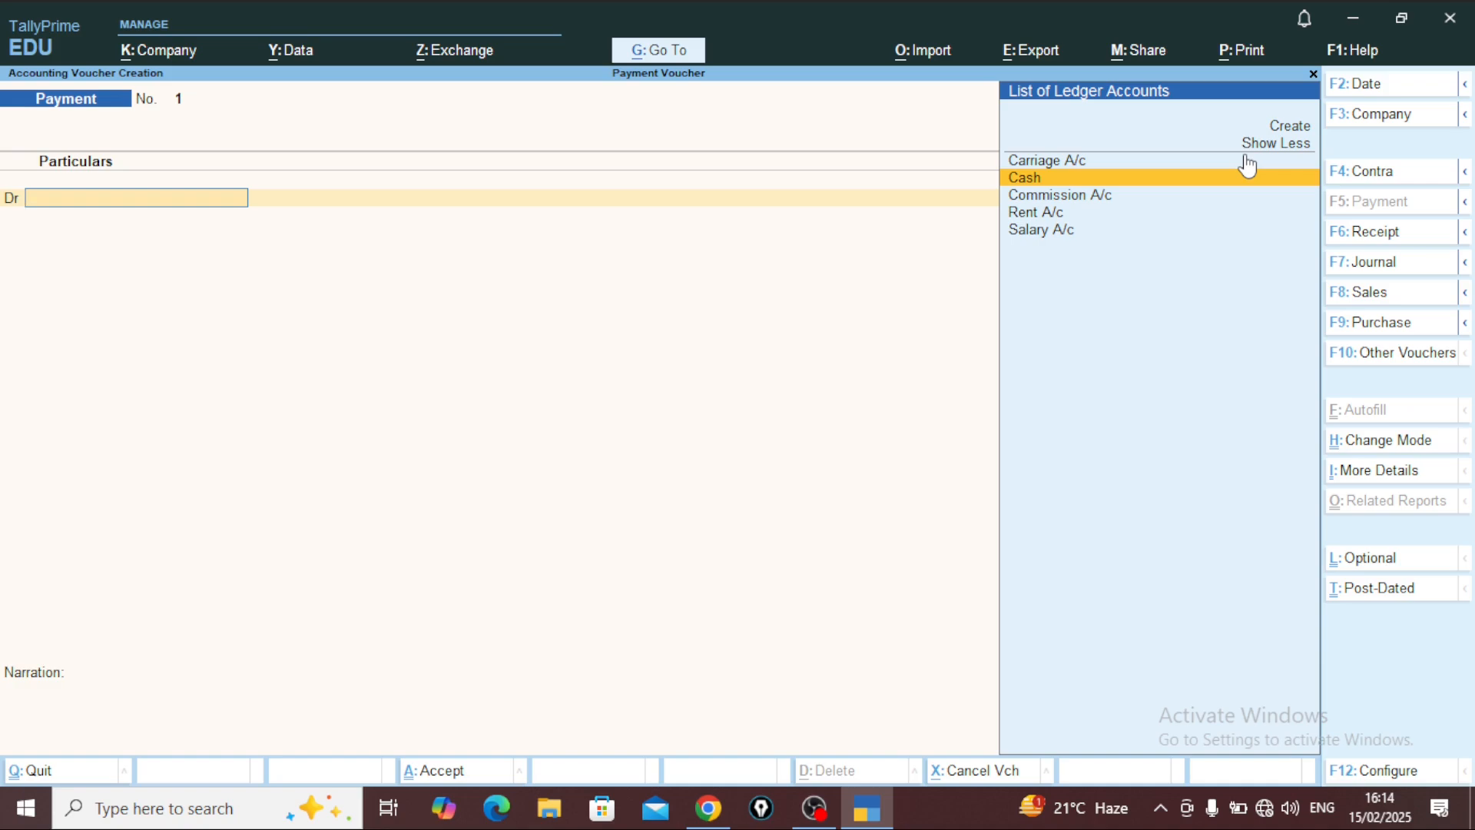
pyautogui.press('Down')
pyautogui.press('Down')
pyautogui.press('Down')
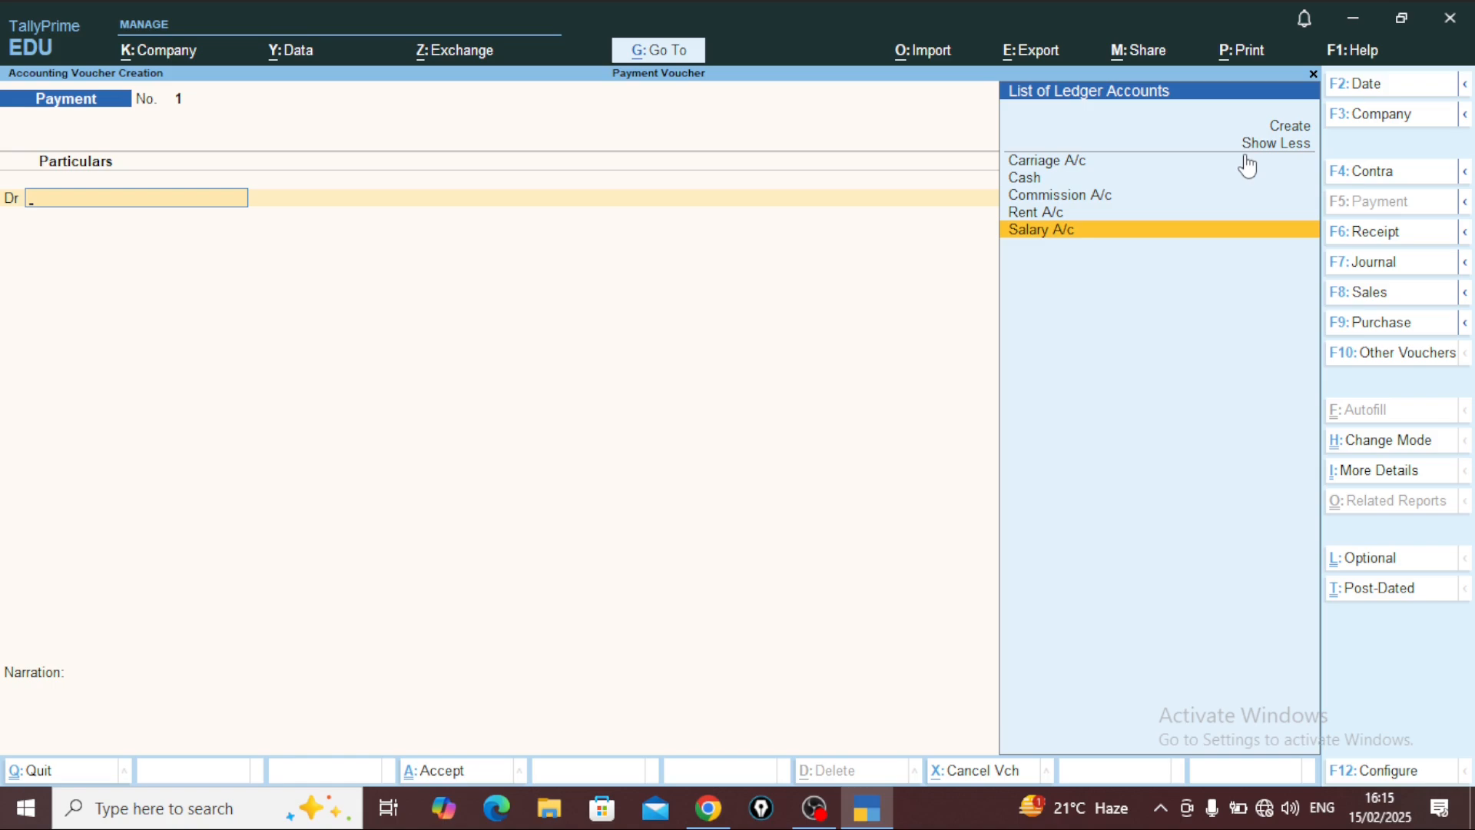
pyautogui.press('Return')
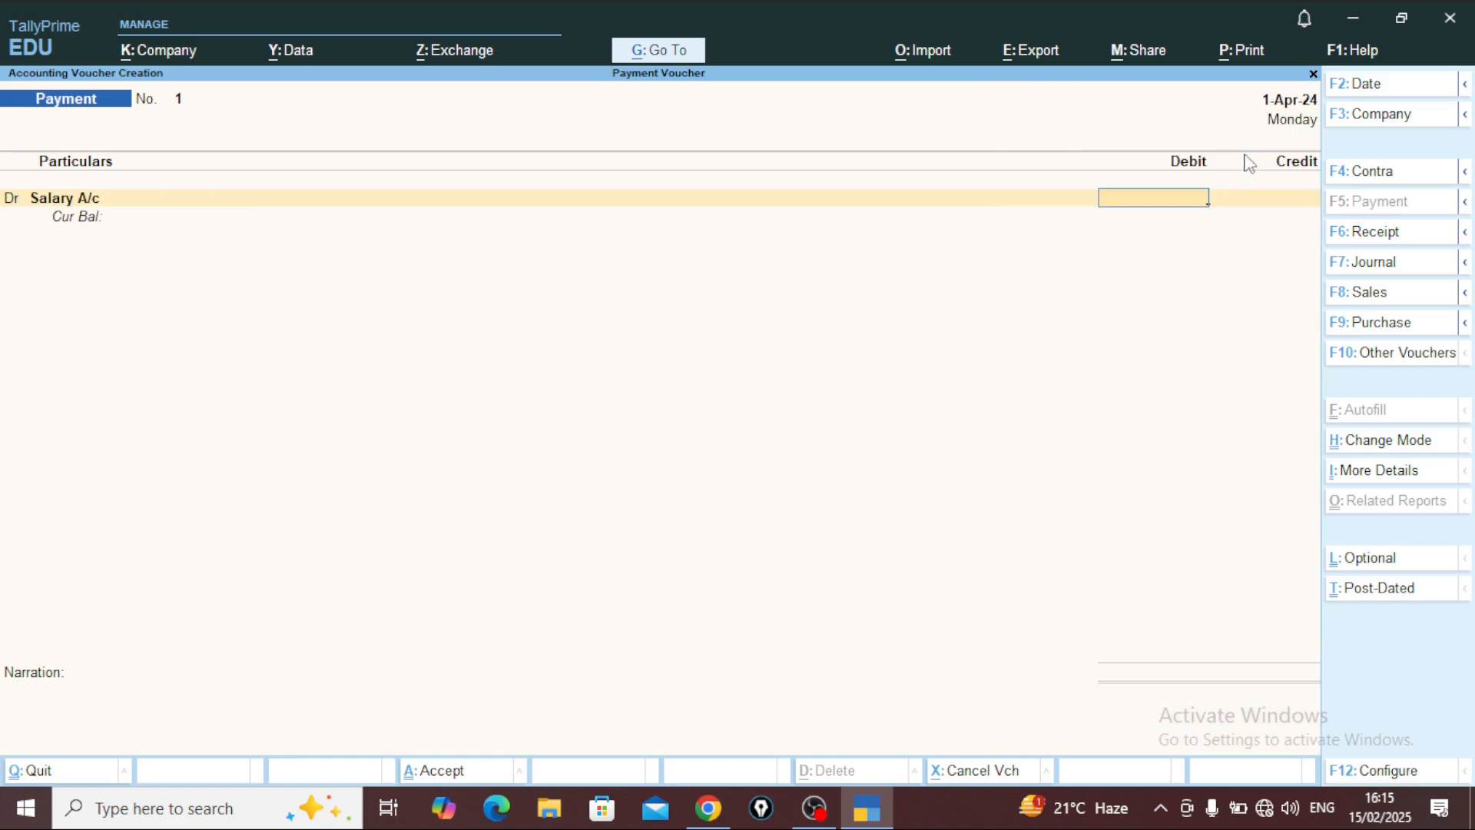
pyautogui.write('5000')
pyautogui.press('Return')
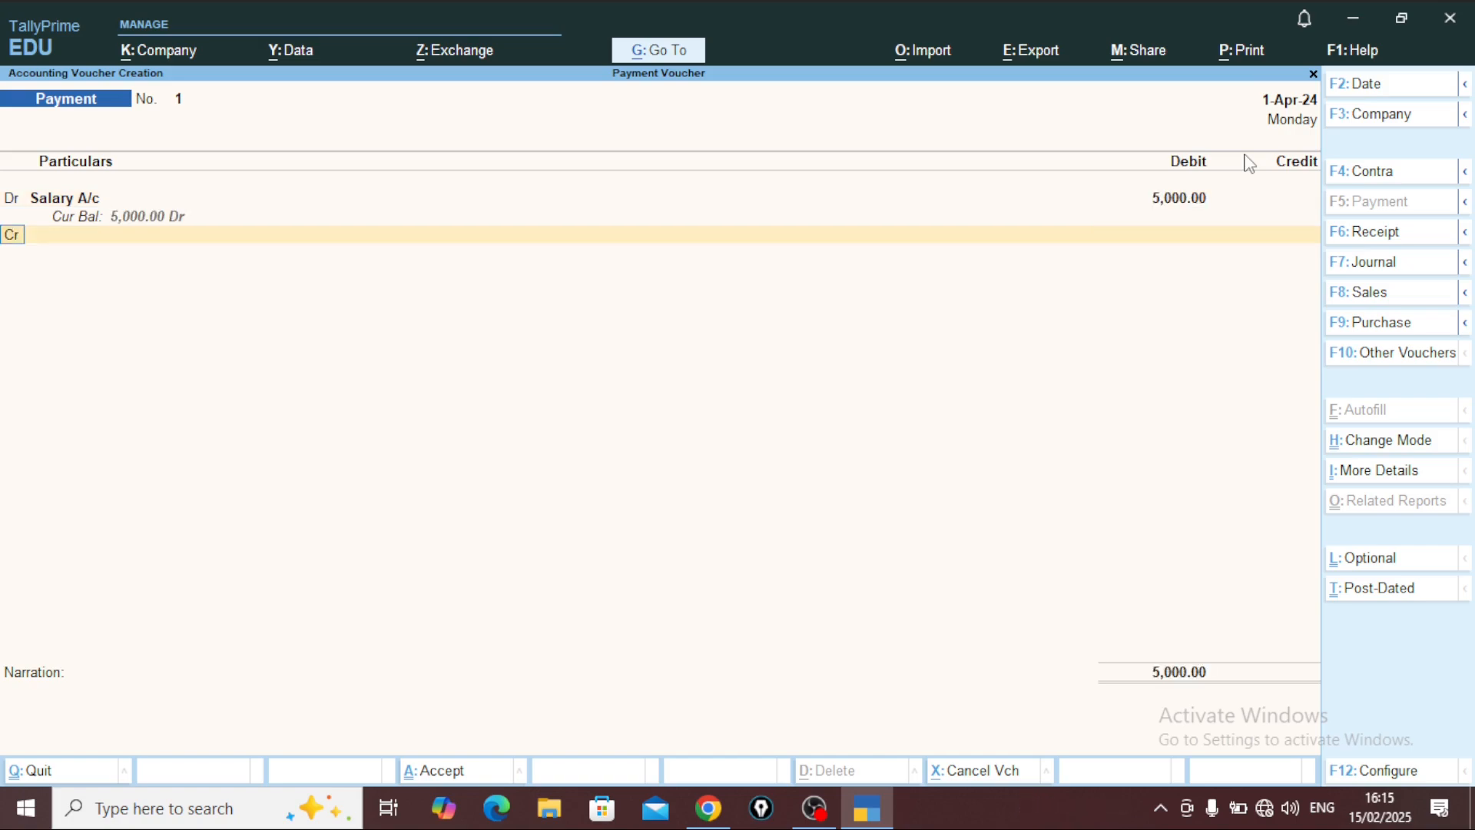
pyautogui.press('Return')
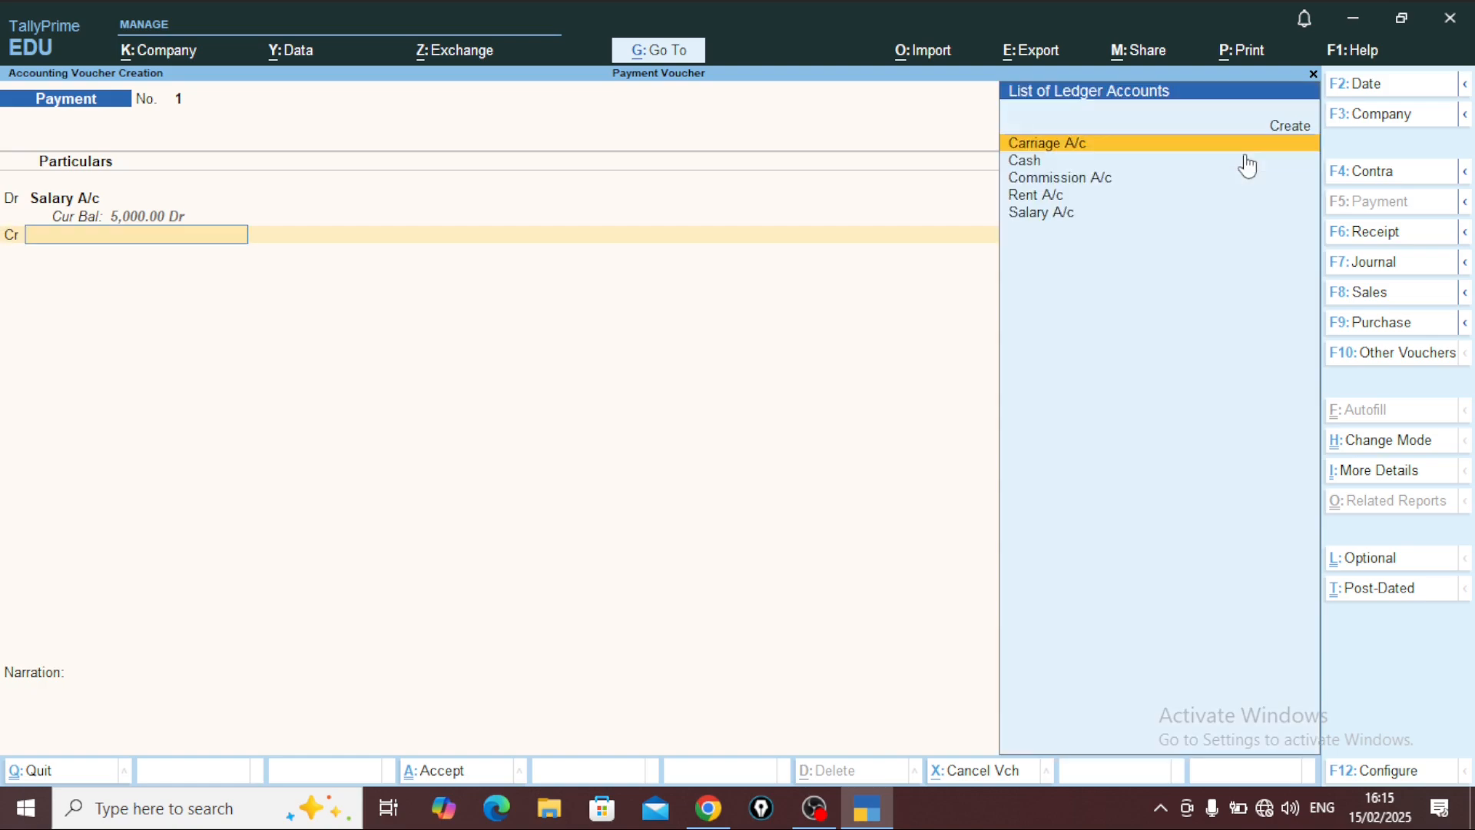
pyautogui.press('BackSpace')
pyautogui.write('d')
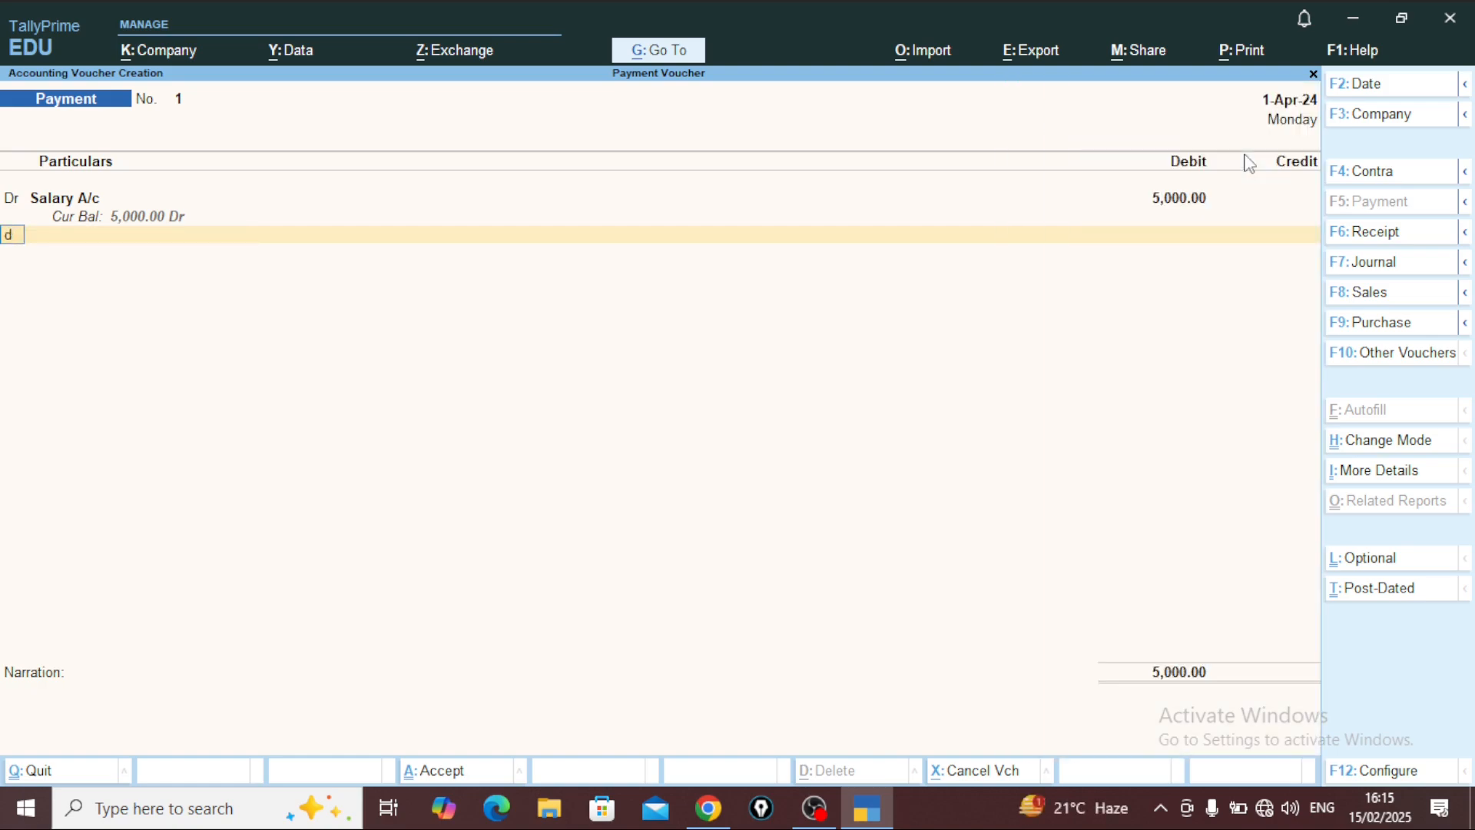
pyautogui.press('Return')
pyautogui.press('BackSpace')
# Step: Make the second line a credit entry to Cash for 5,000
pyautogui.write('c')
pyautogui.press('Return')
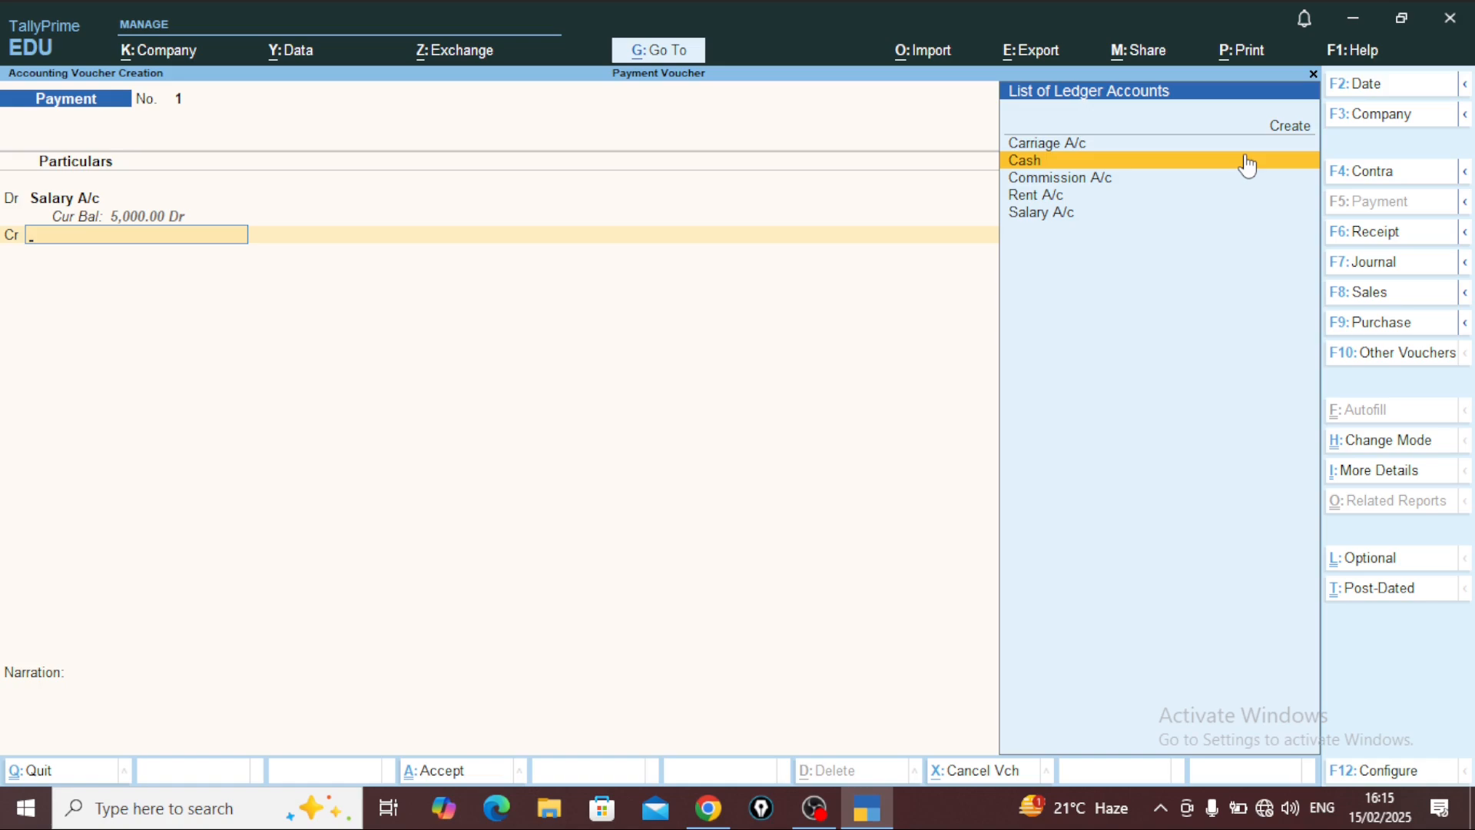
pyautogui.click(1246, 161)
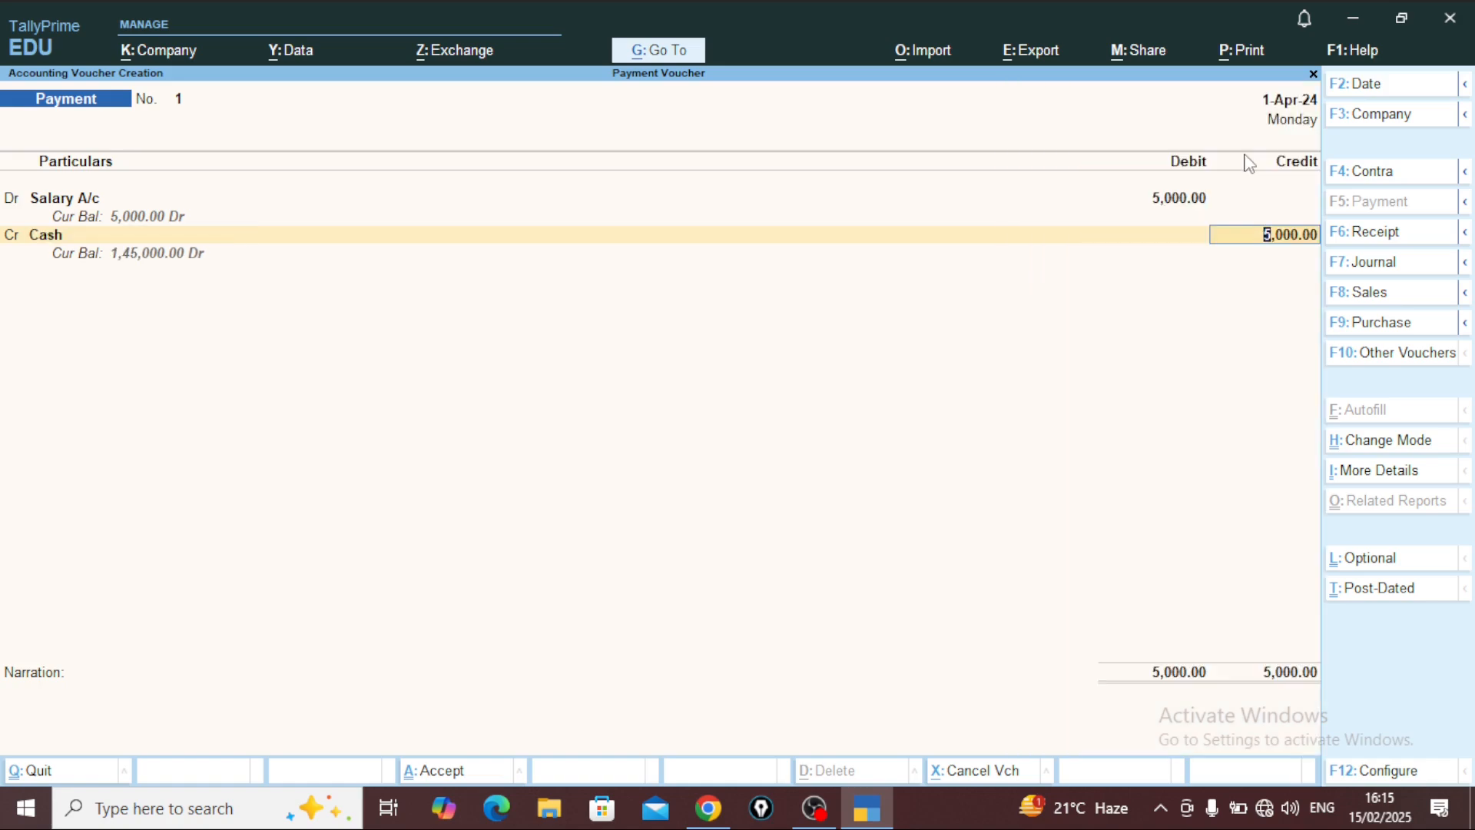
pyautogui.press('BackSpace')
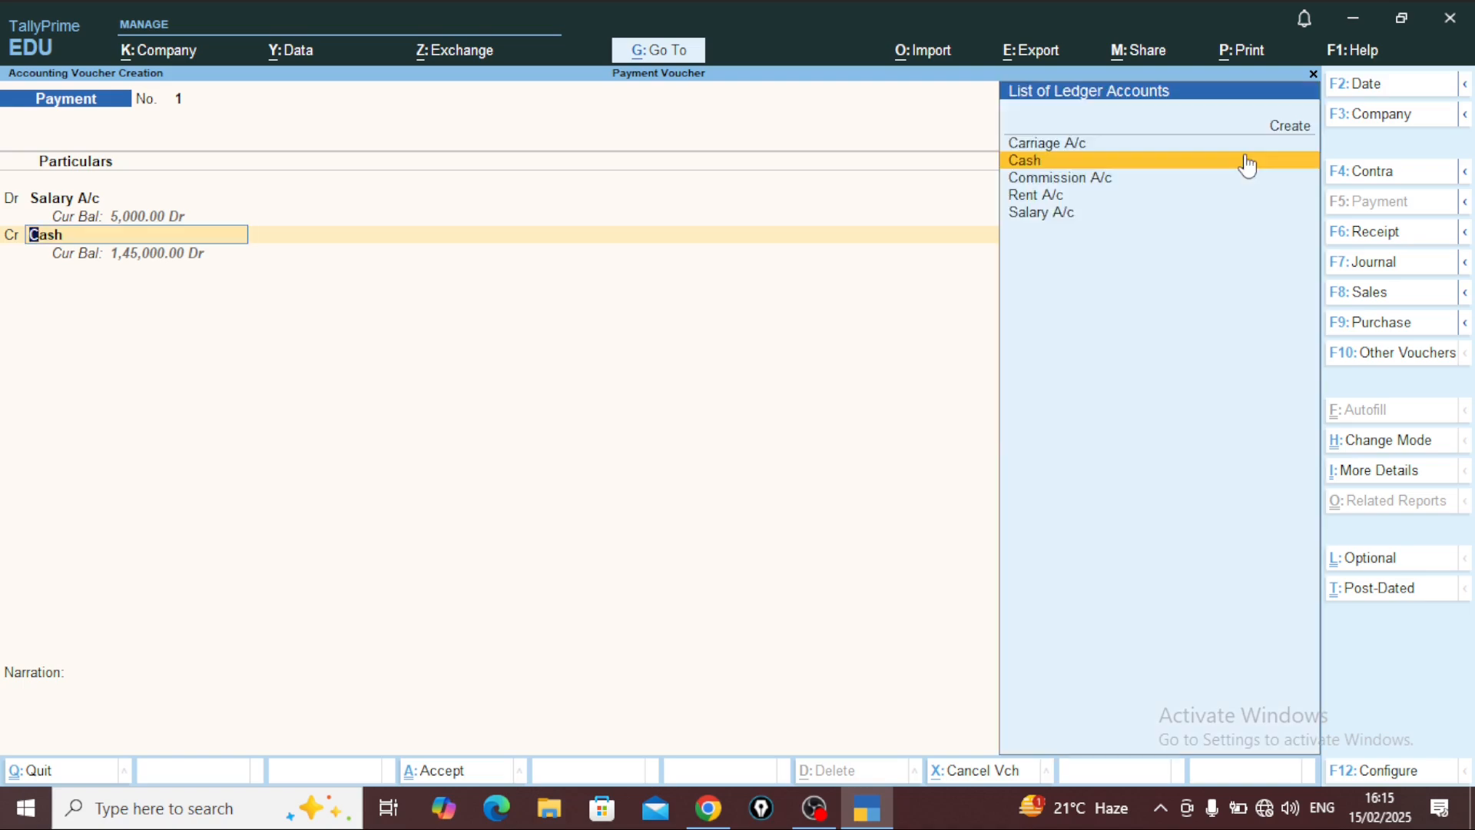
pyautogui.press('Up')
pyautogui.press('Down')
pyautogui.press('Return')
pyautogui.press('Return')
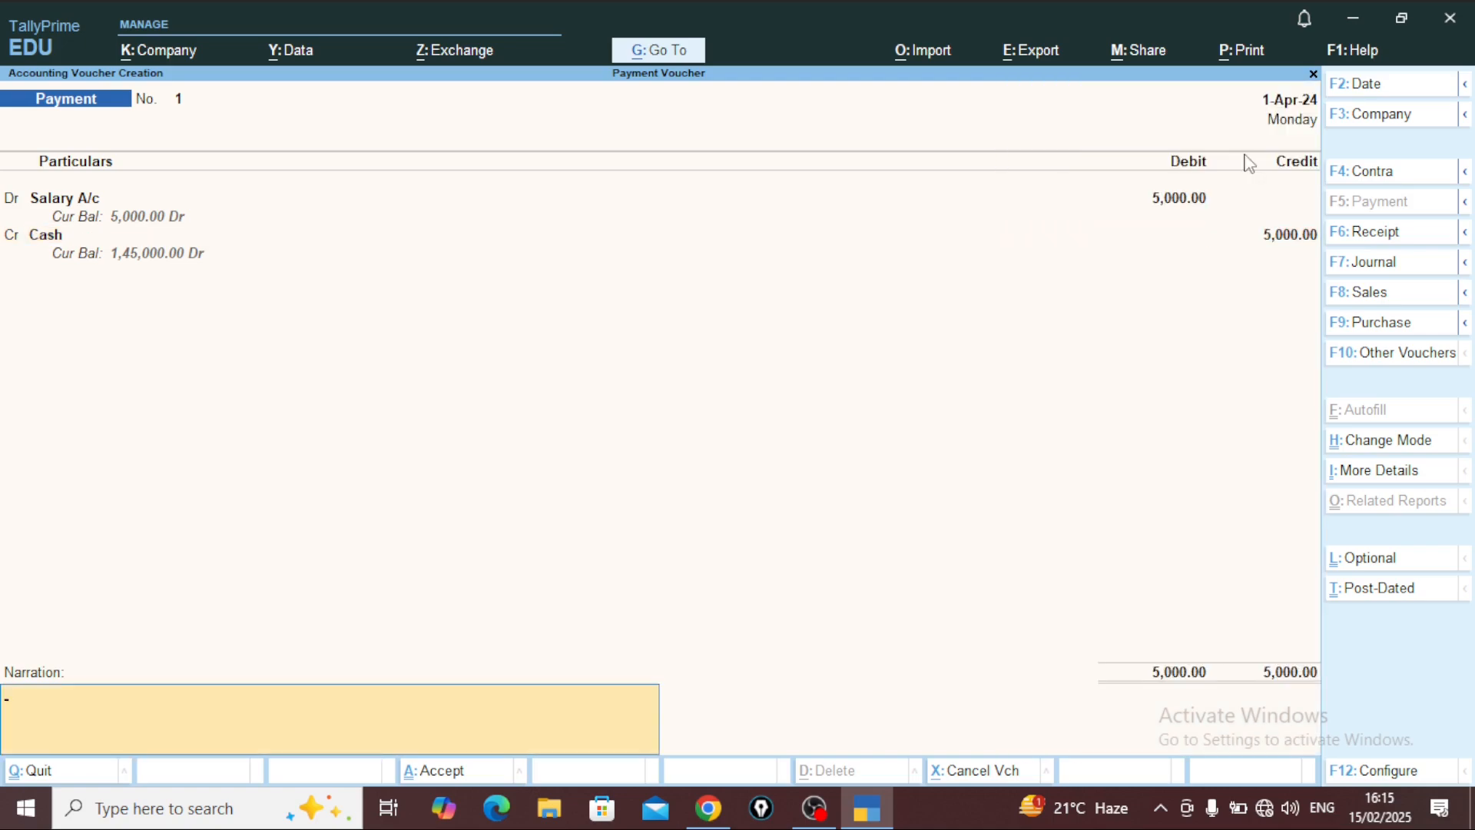
# Step: Save the salary payment voucher without a narration, and reopen it to review and accept it again
pyautogui.press('Return')
pyautogui.press('Return')
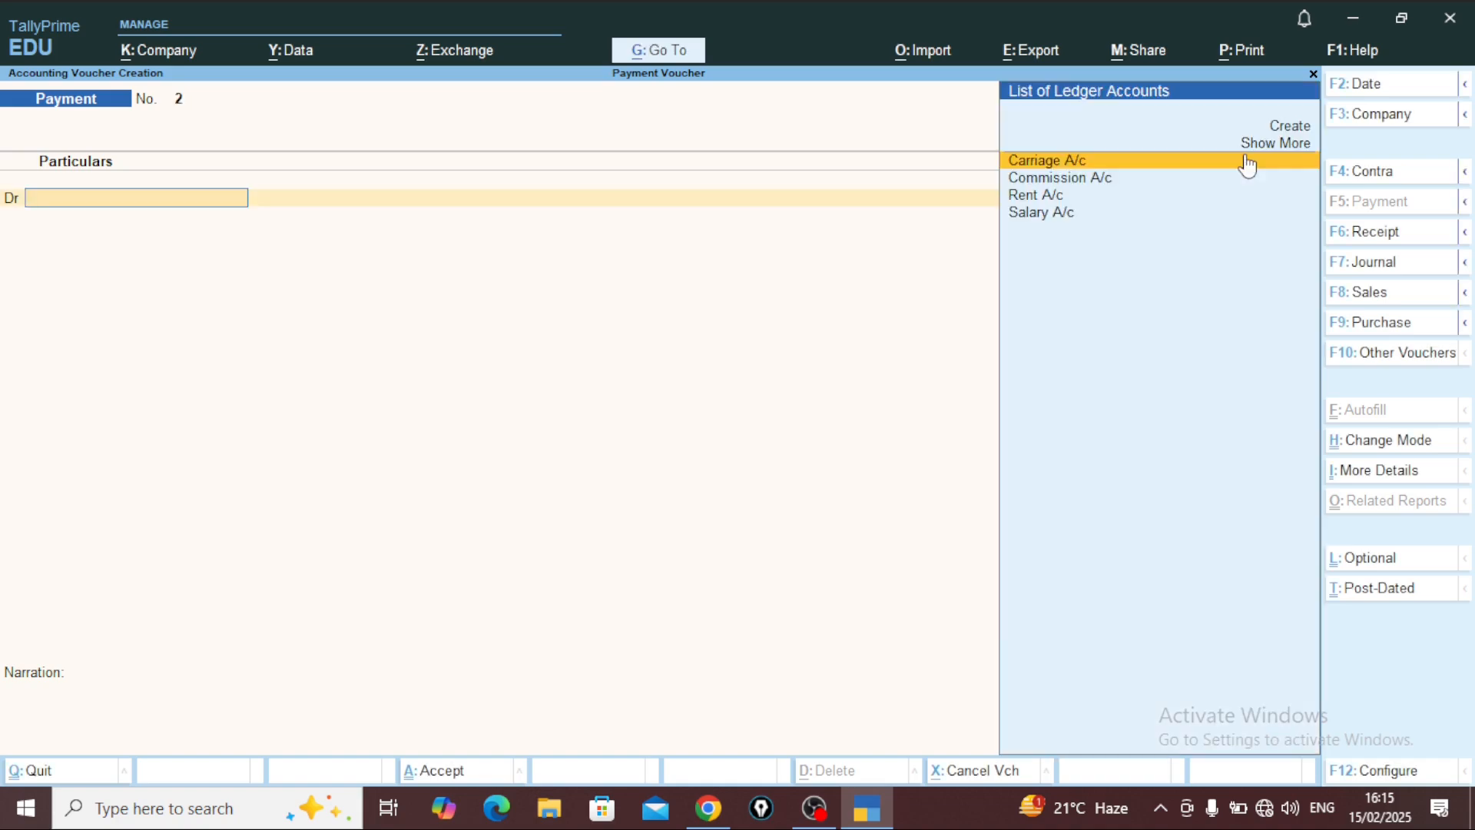
pyautogui.press('pageup')
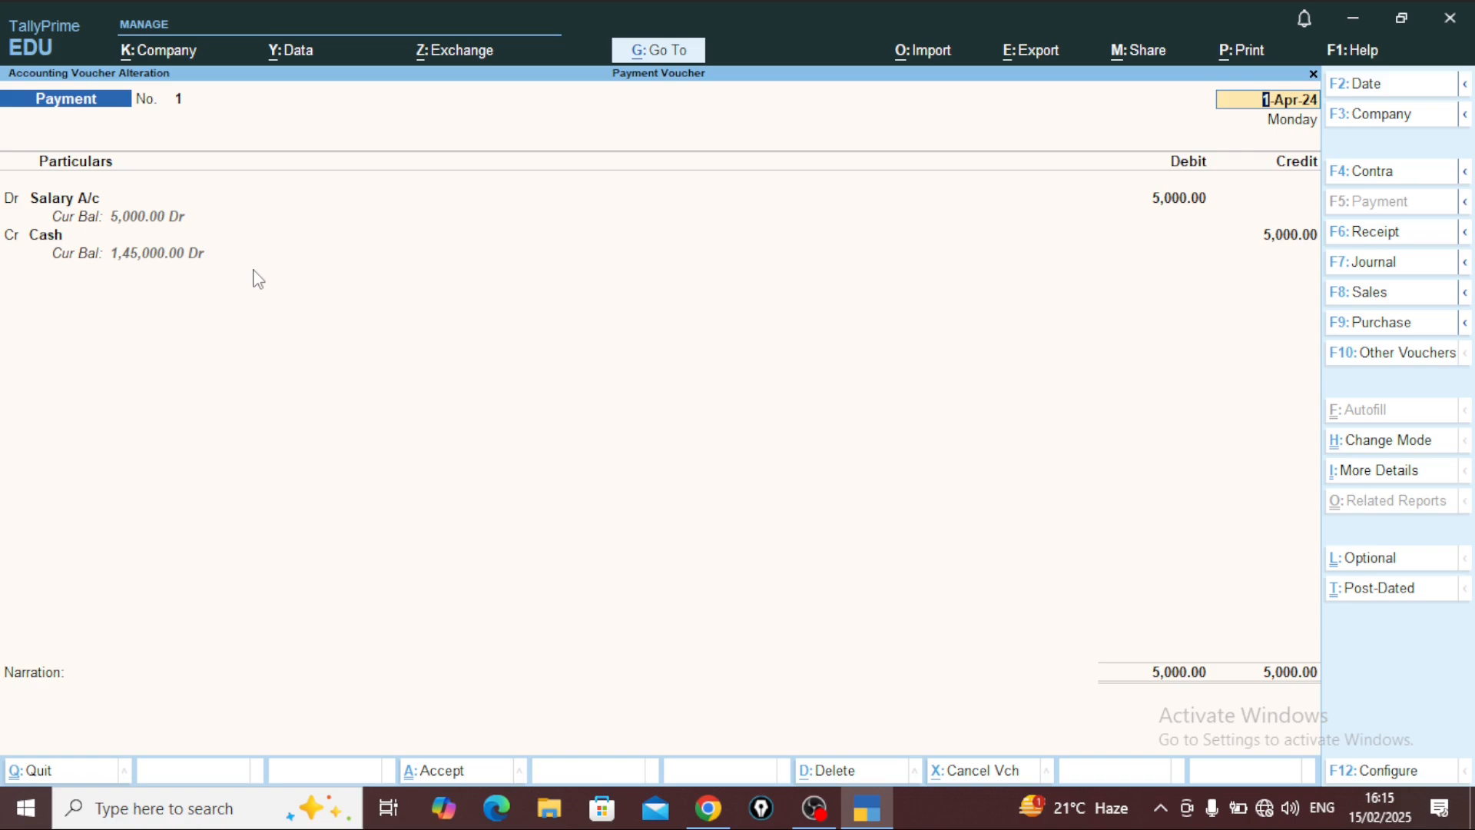
pyautogui.hotkey('ctrl', 'a')
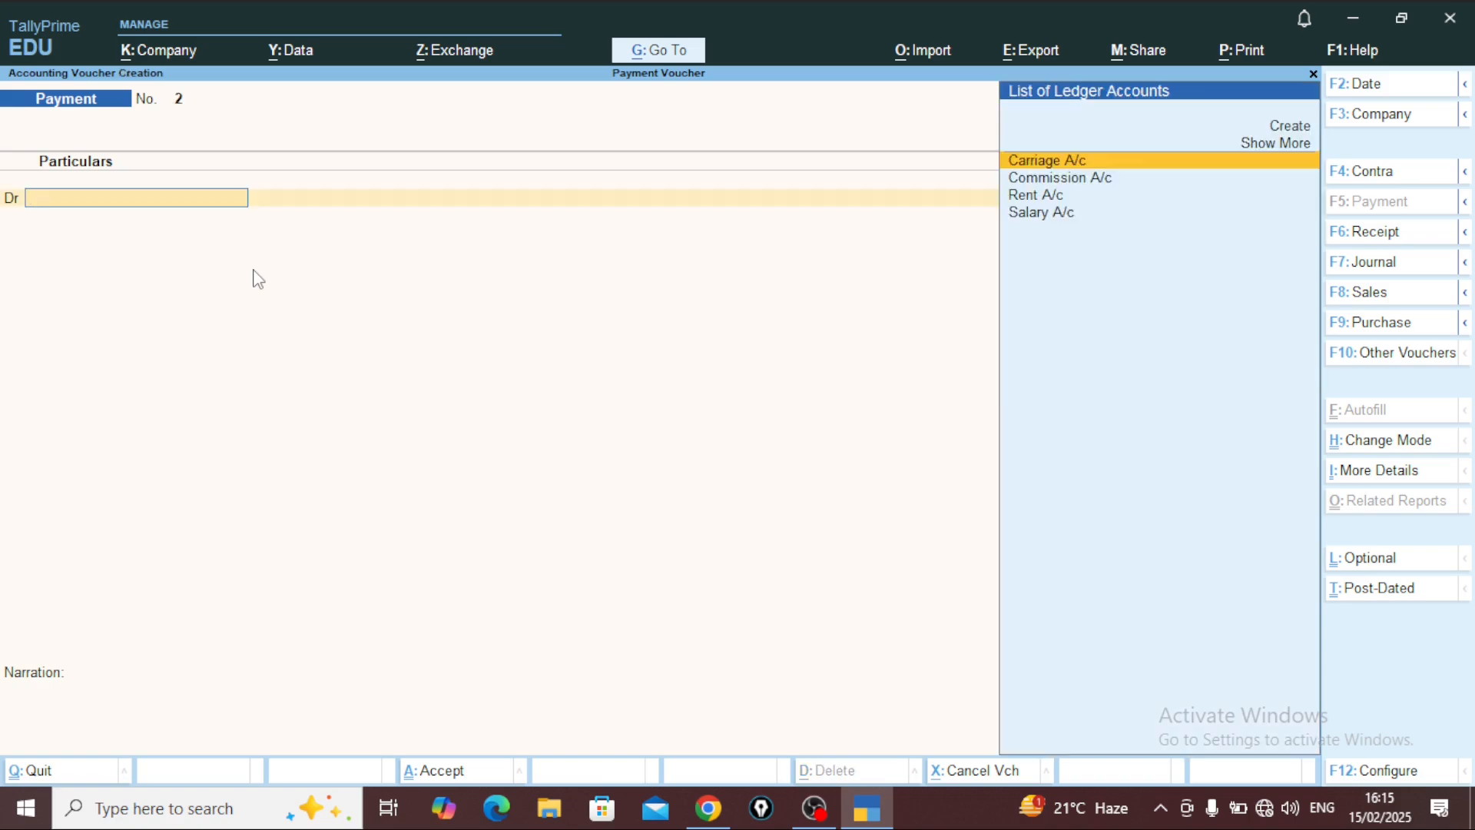
# Step: Debit Rent A/c with 5,000 in the second payment voucher and continue to its credit line
pyautogui.press('Down')
pyautogui.press('Down')
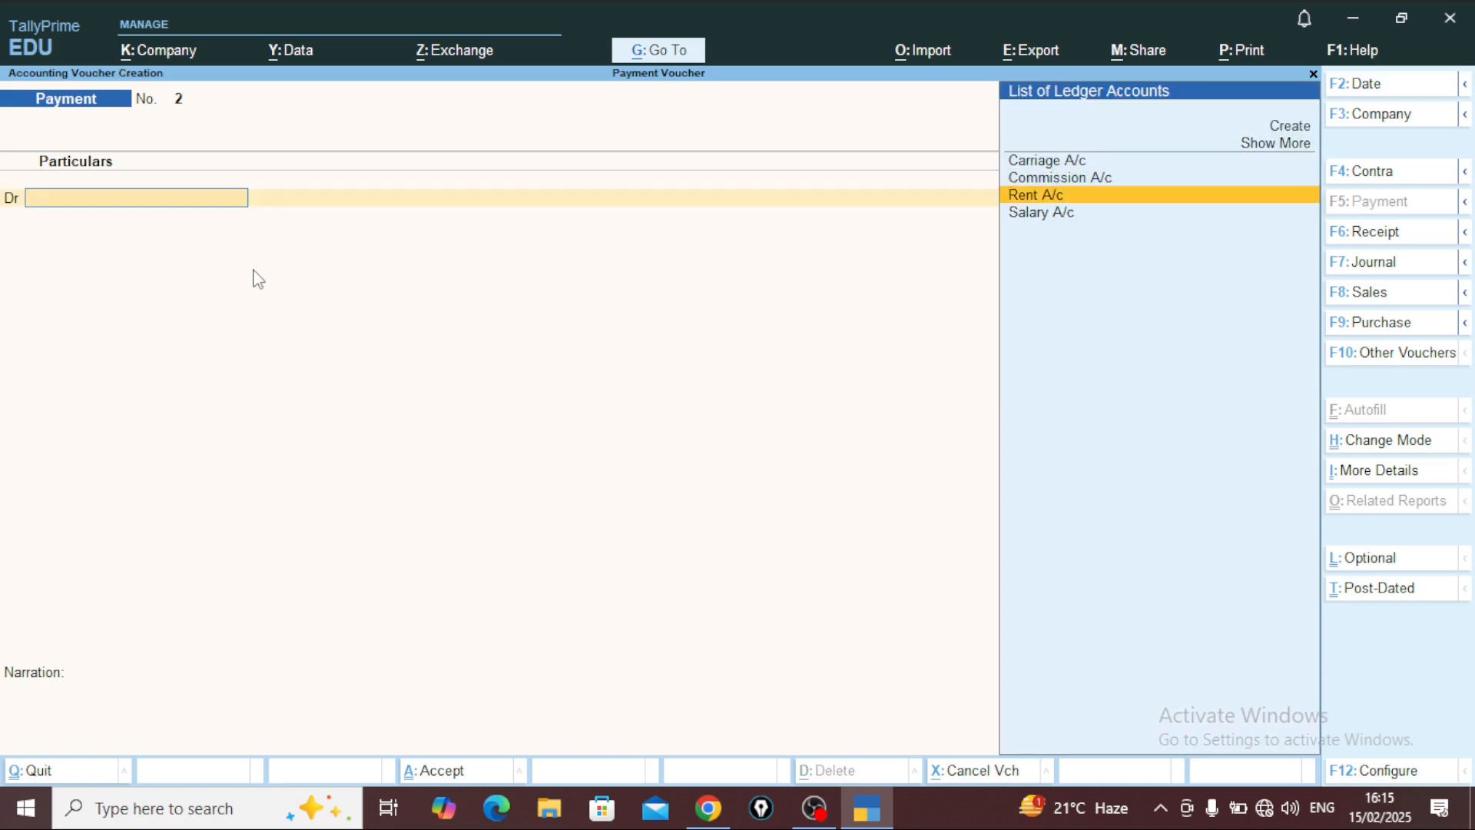
pyautogui.press('Return')
pyautogui.write('5000')
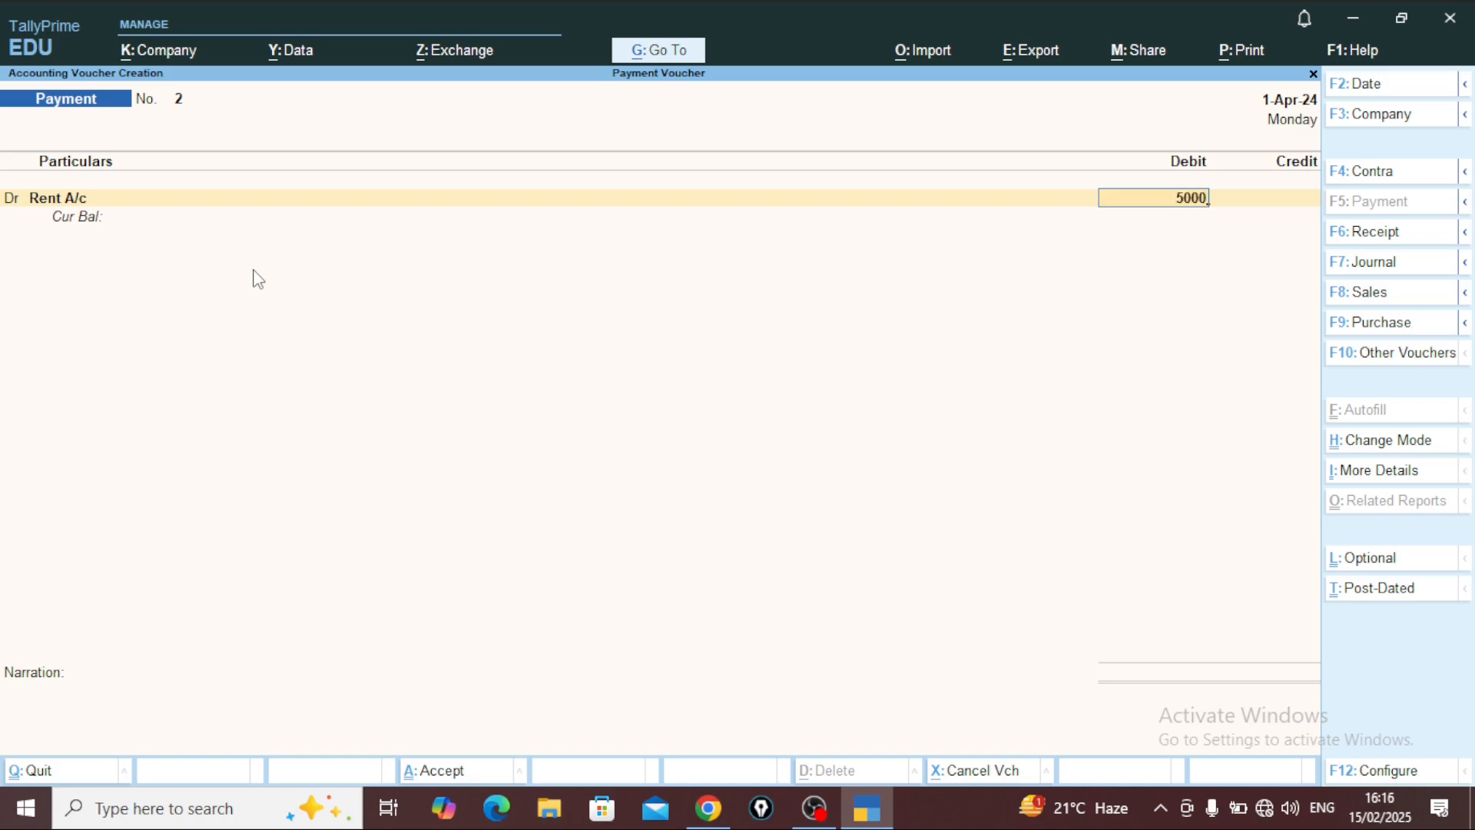
pyautogui.press('Return')
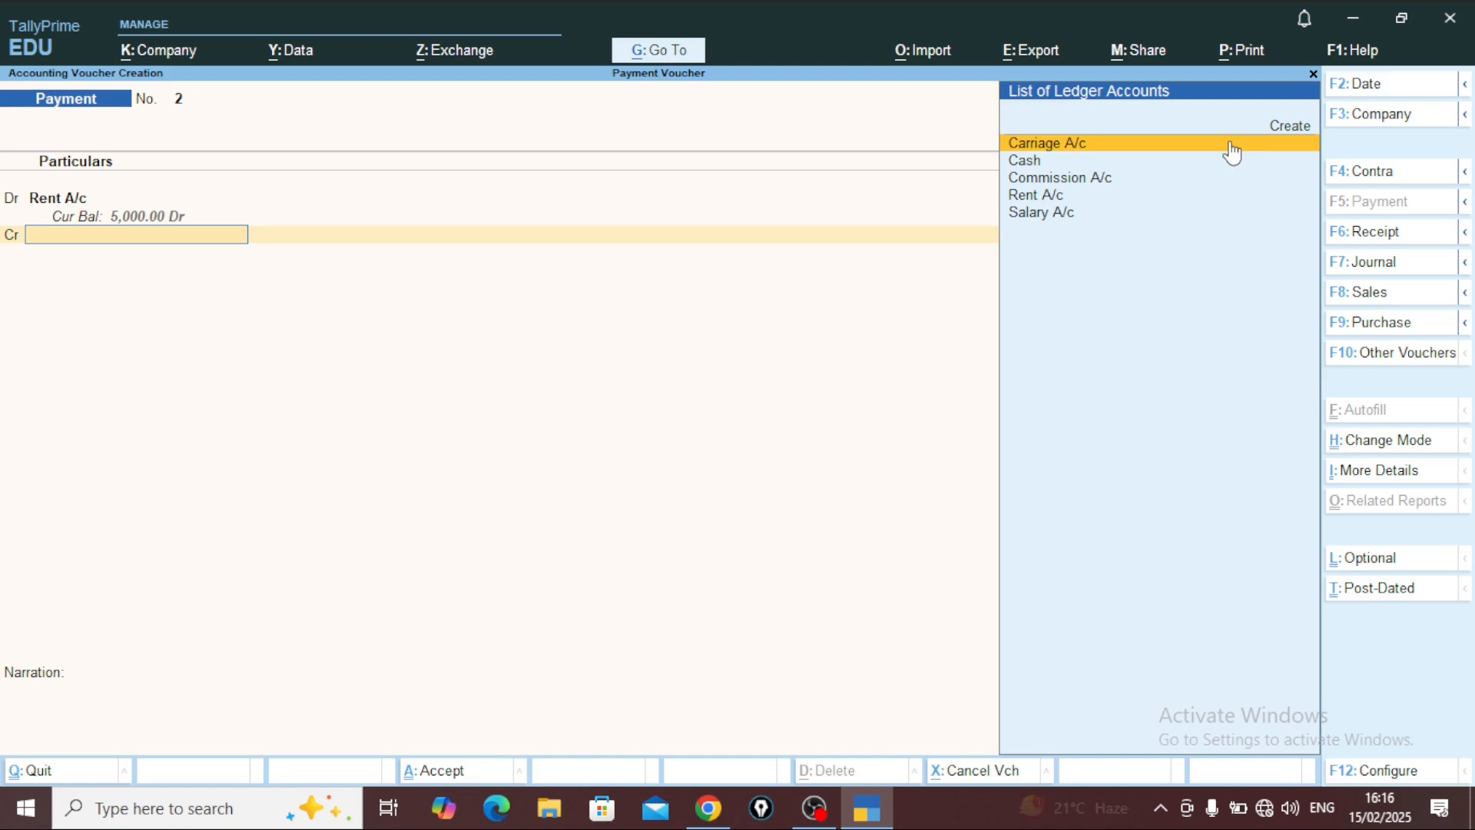
# Step: Create a ledger named Sbi A/c under Bank Accounts from the credit line and credit it with 5,000
pyautogui.click(1289, 136)
pyautogui.write('S')
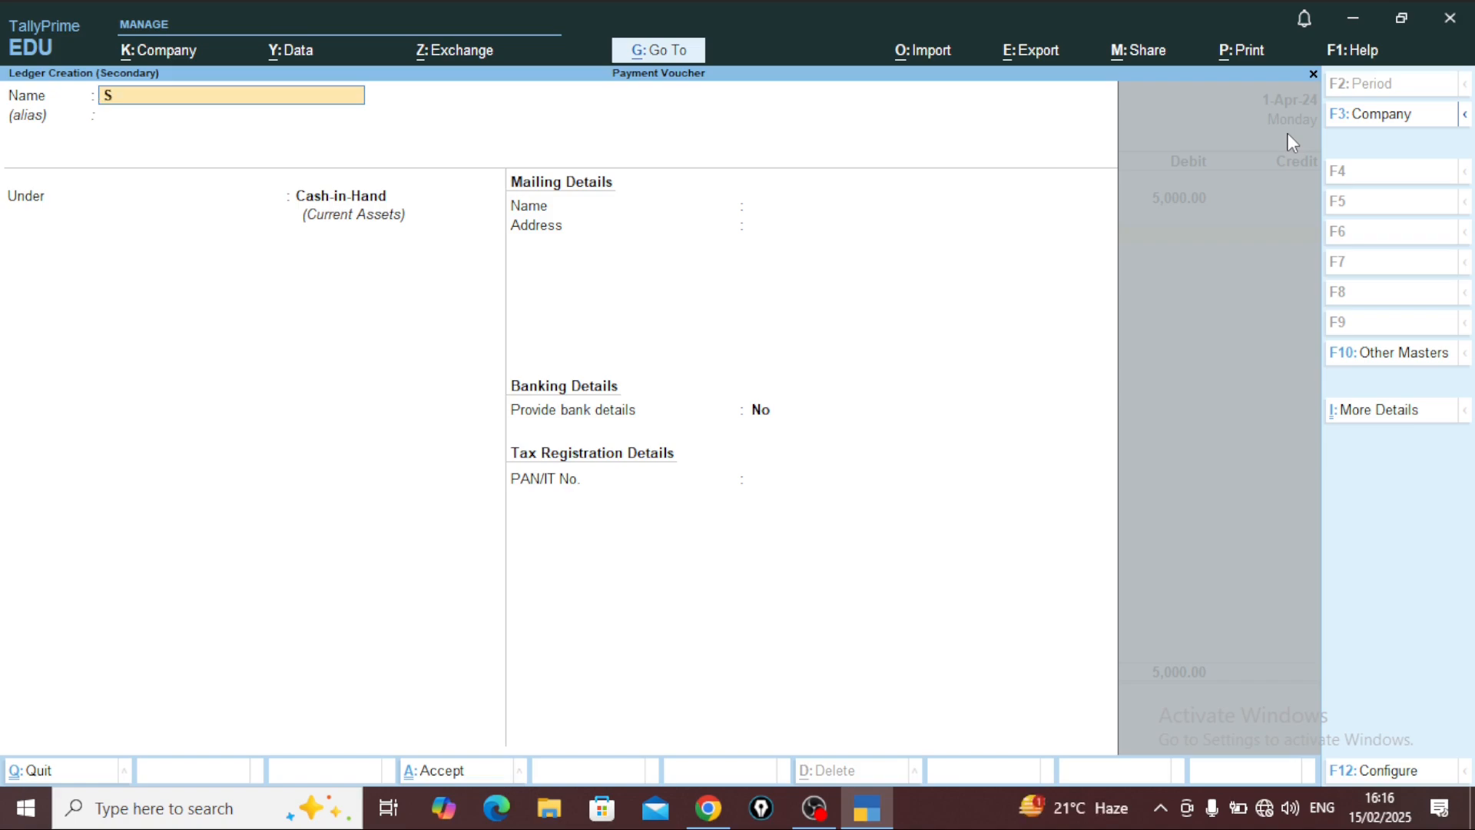
pyautogui.write('bi A/c')
pyautogui.press('Return')
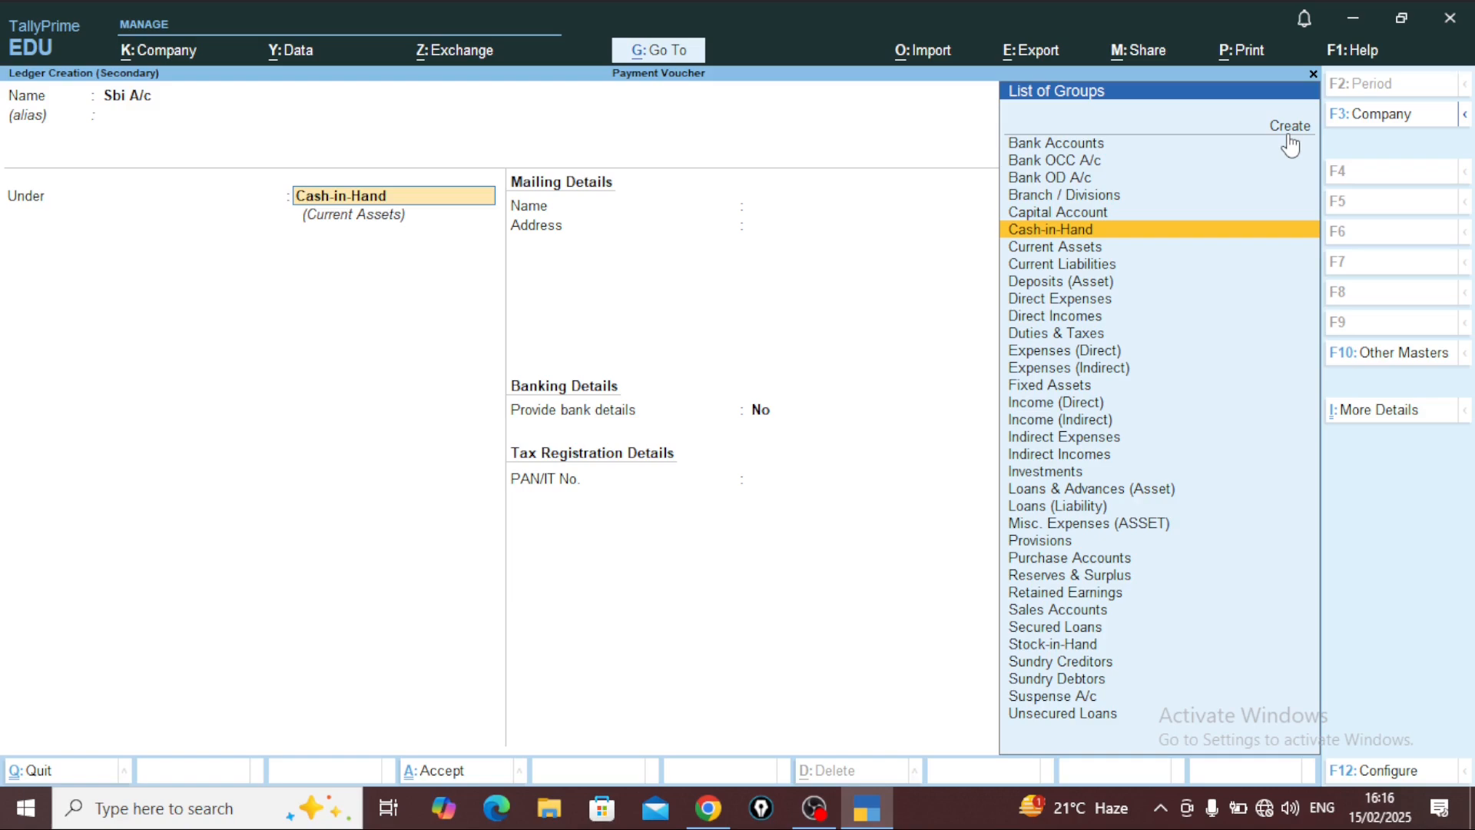
pyautogui.press('Up')
pyautogui.press('Up')
pyautogui.press('Up')
pyautogui.press('Up')
pyautogui.press('Up')
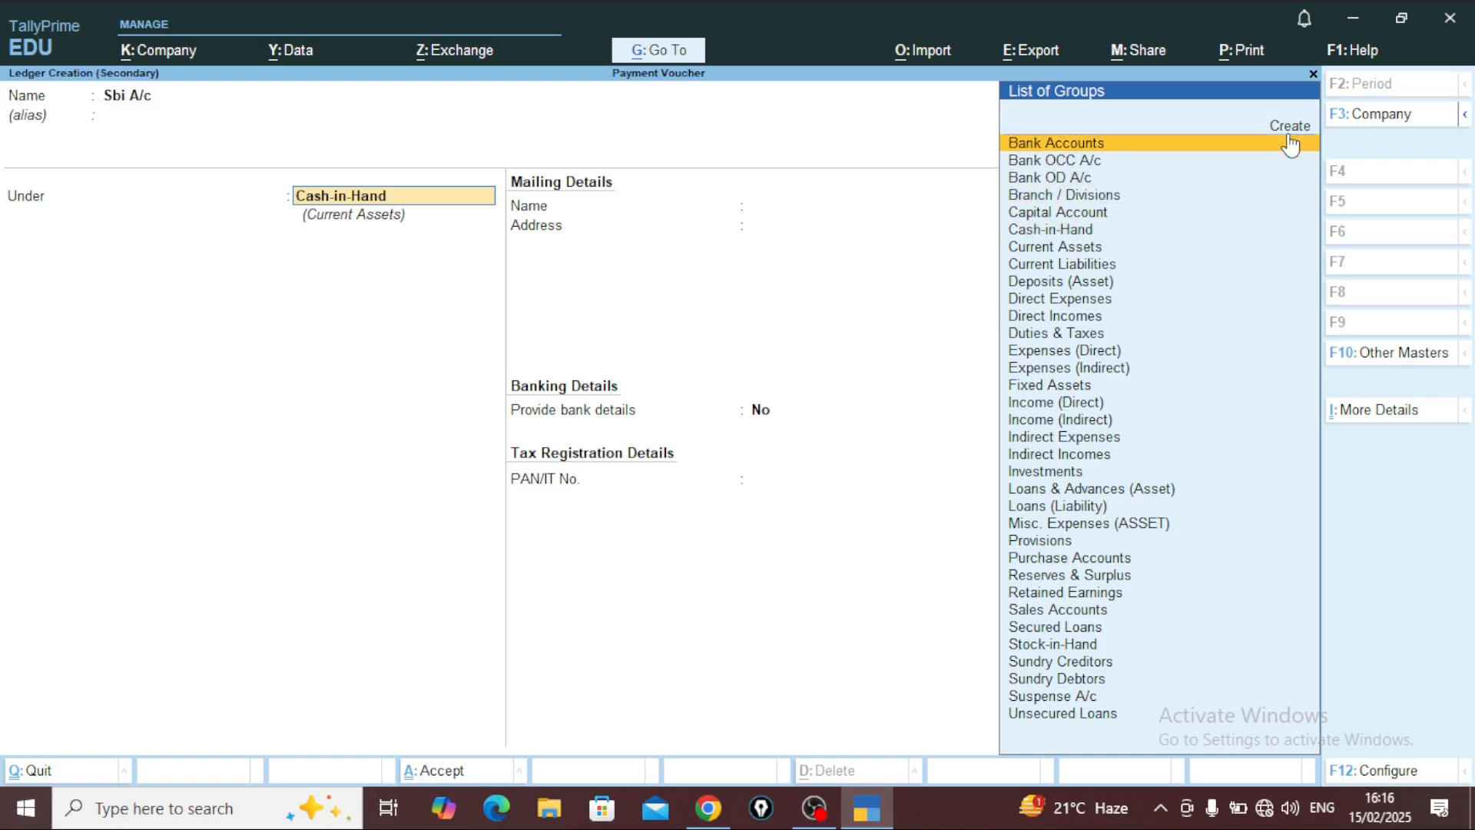
pyautogui.press('Return')
pyautogui.press('Return')
pyautogui.press('Return')
pyautogui.press('Return')
pyautogui.press('Return')
pyautogui.press('Return')
pyautogui.press('Return')
pyautogui.press('Return')
pyautogui.press('Return')
pyautogui.press('Return')
pyautogui.press('Return')
pyautogui.press('Return')
pyautogui.press('Return')
pyautogui.press('Return')
pyautogui.press('Return')
pyautogui.press('Return')
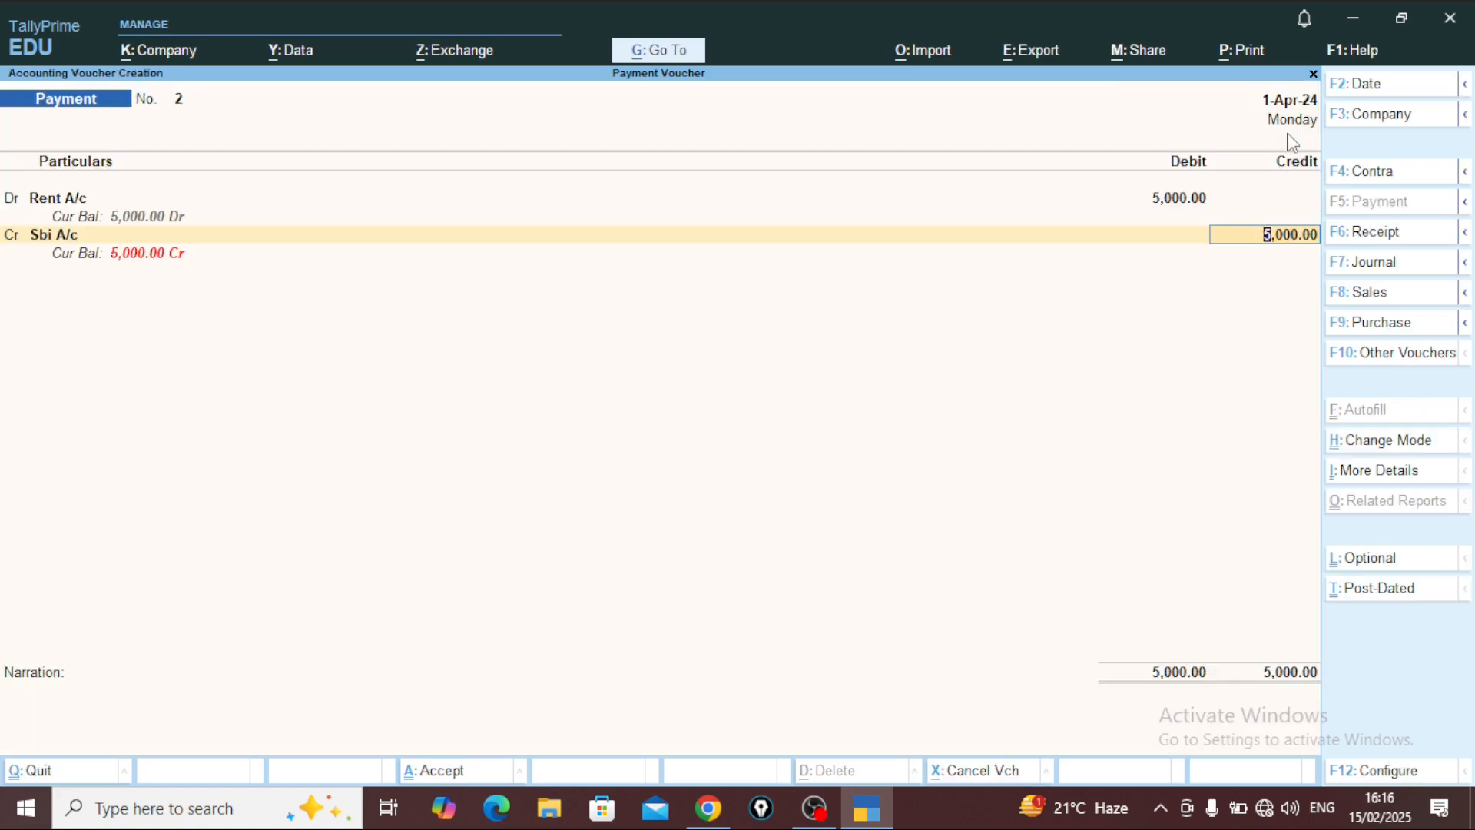
pyautogui.press('BackSpace')
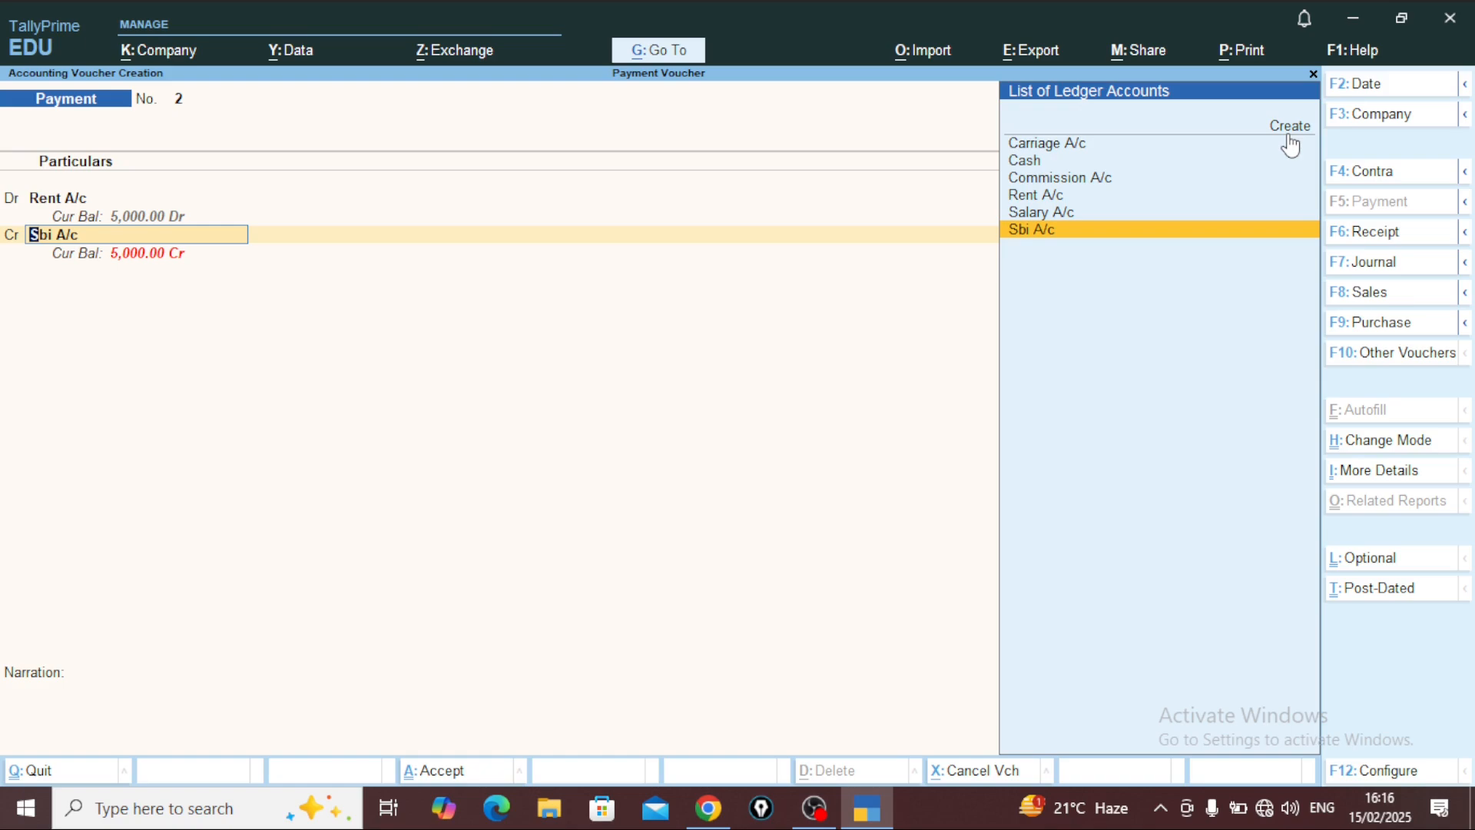
# Step: Alter the Sbi A/c ledger from the credit line, giving it an opening balance of 50,000 Dr, and accept the change
pyautogui.hotkey('ctrl', 'Return')
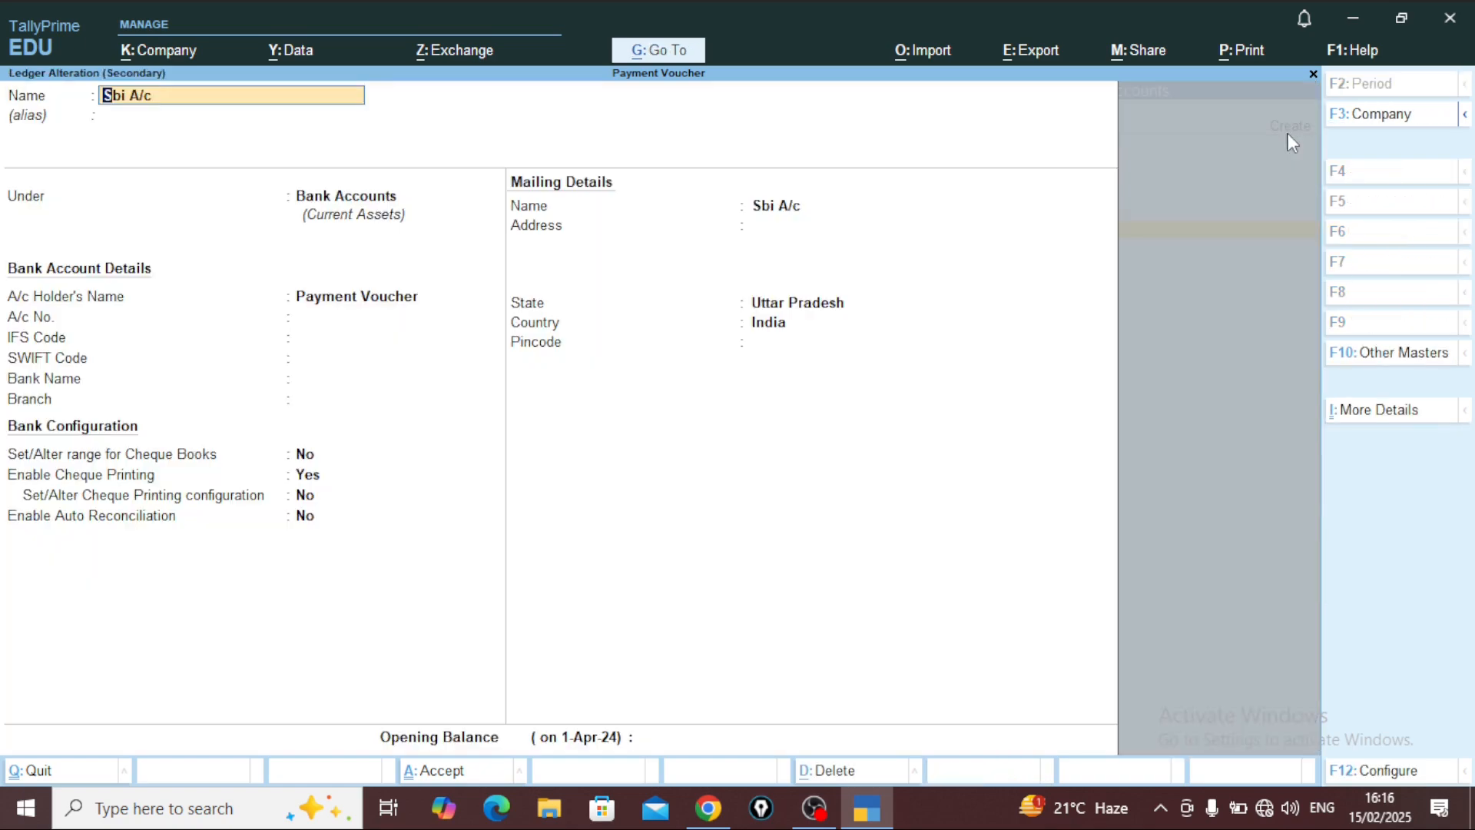
pyautogui.press('Return')
pyautogui.press('Return')
pyautogui.press('Return')
pyautogui.press('Return')
pyautogui.press('Return')
pyautogui.press('Return')
pyautogui.press('Return')
pyautogui.press('Return')
pyautogui.press('Return')
pyautogui.press('Return')
pyautogui.press('Return')
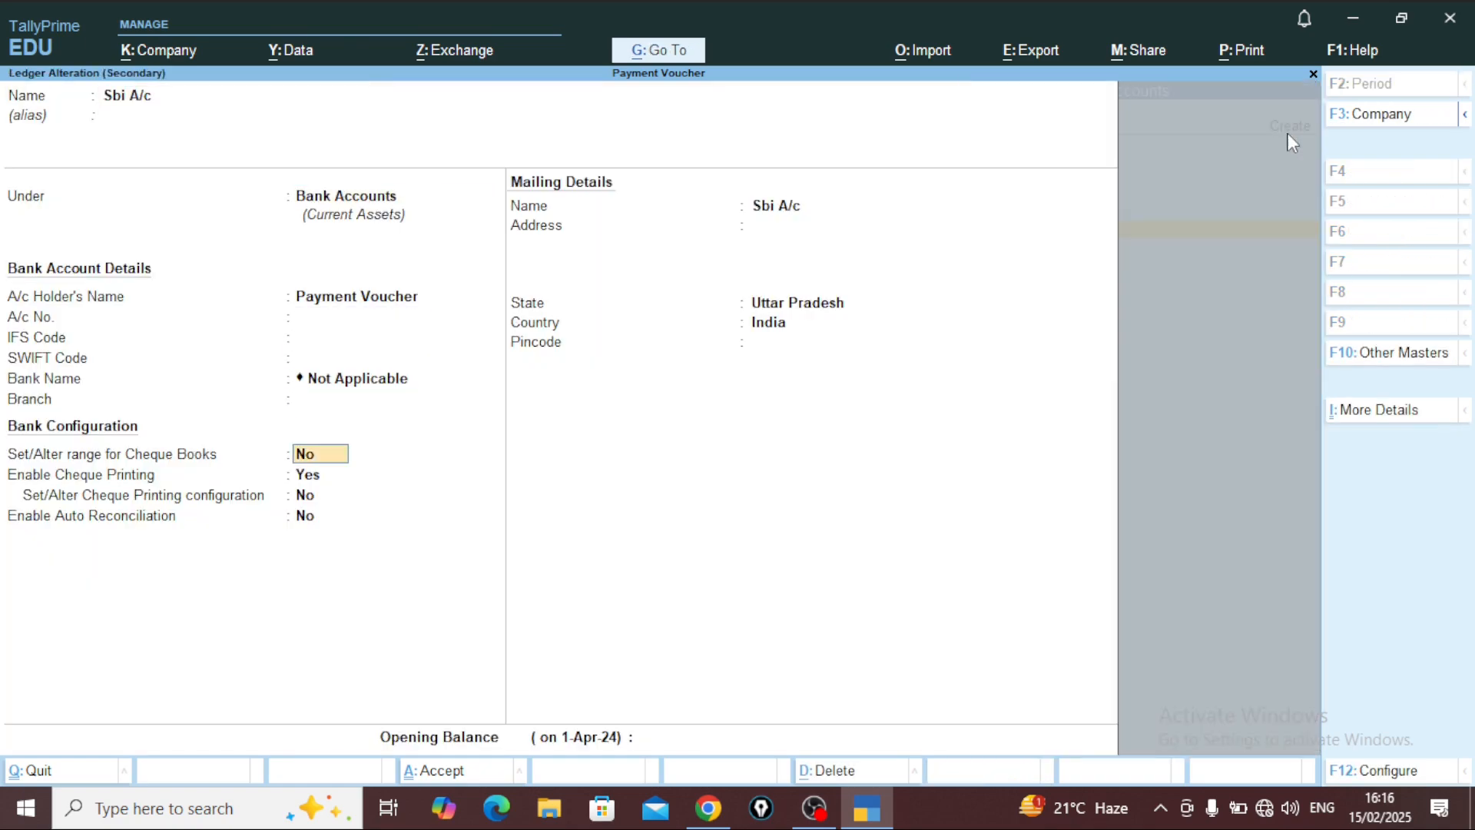
pyautogui.press('Return')
pyautogui.press('Return')
pyautogui.press('Return')
pyautogui.press('Return')
pyautogui.press('Return')
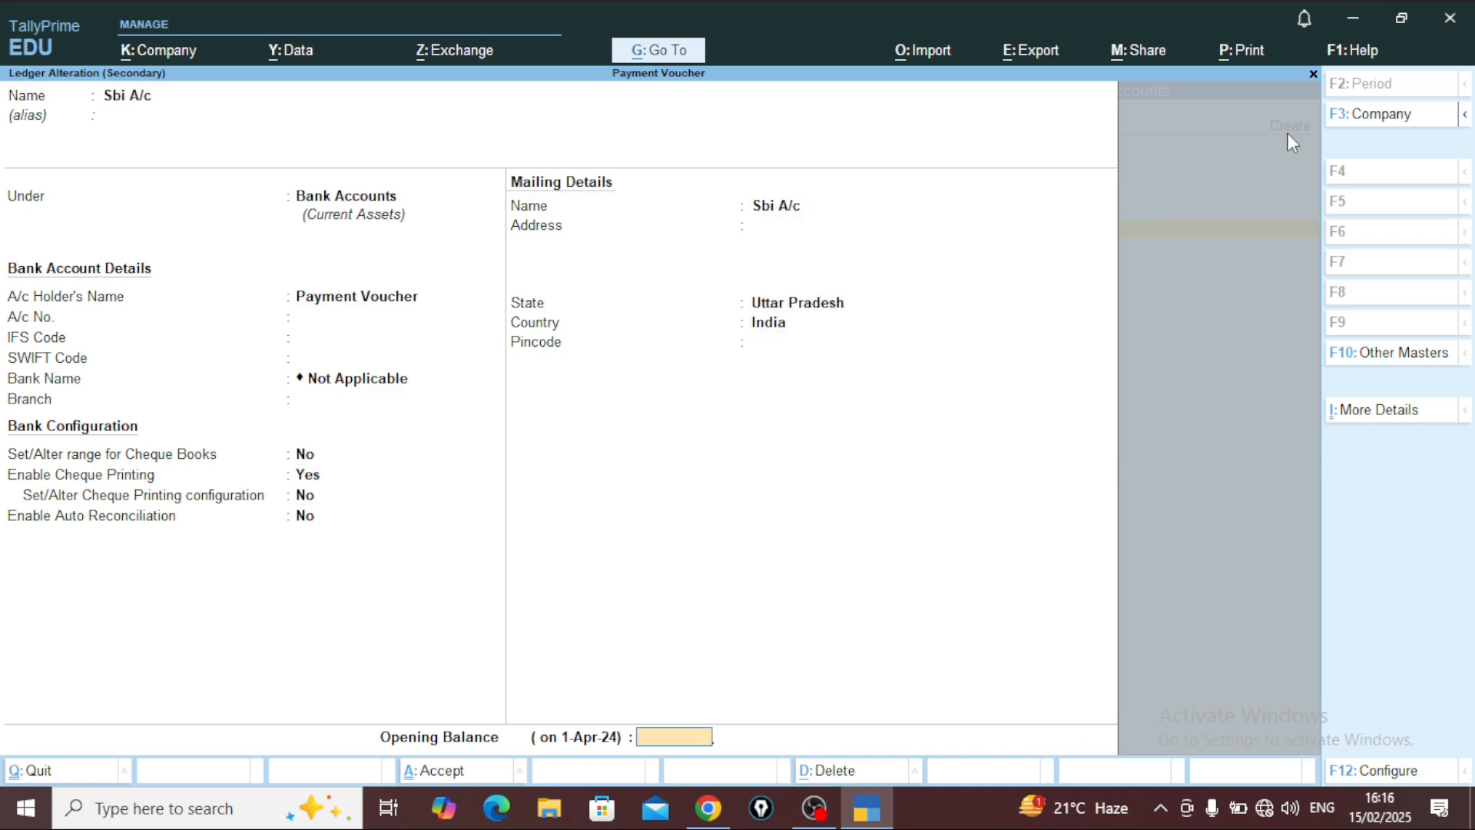
pyautogui.write('50000')
pyautogui.press('Return')
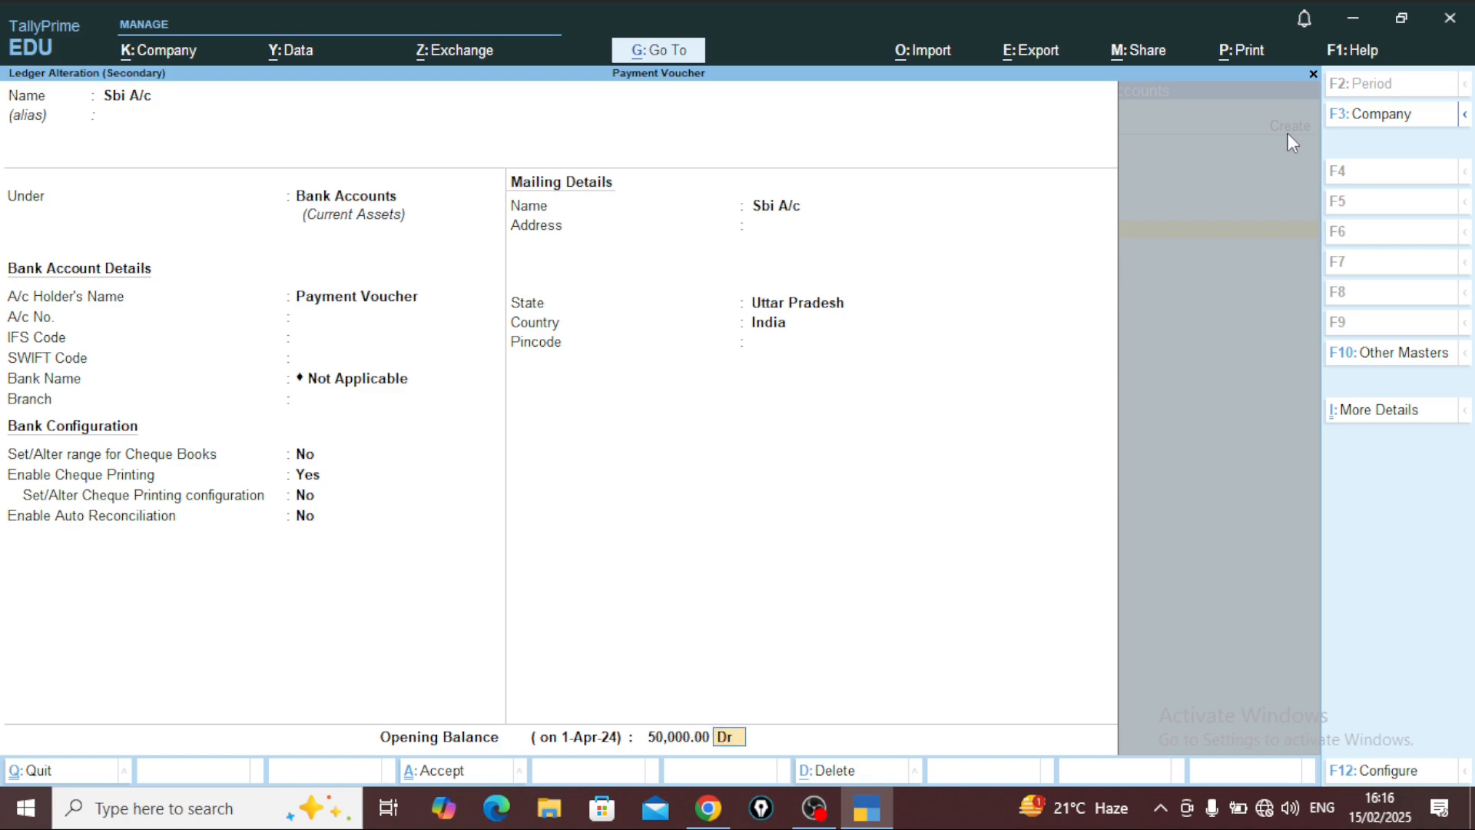
pyautogui.press('Return')
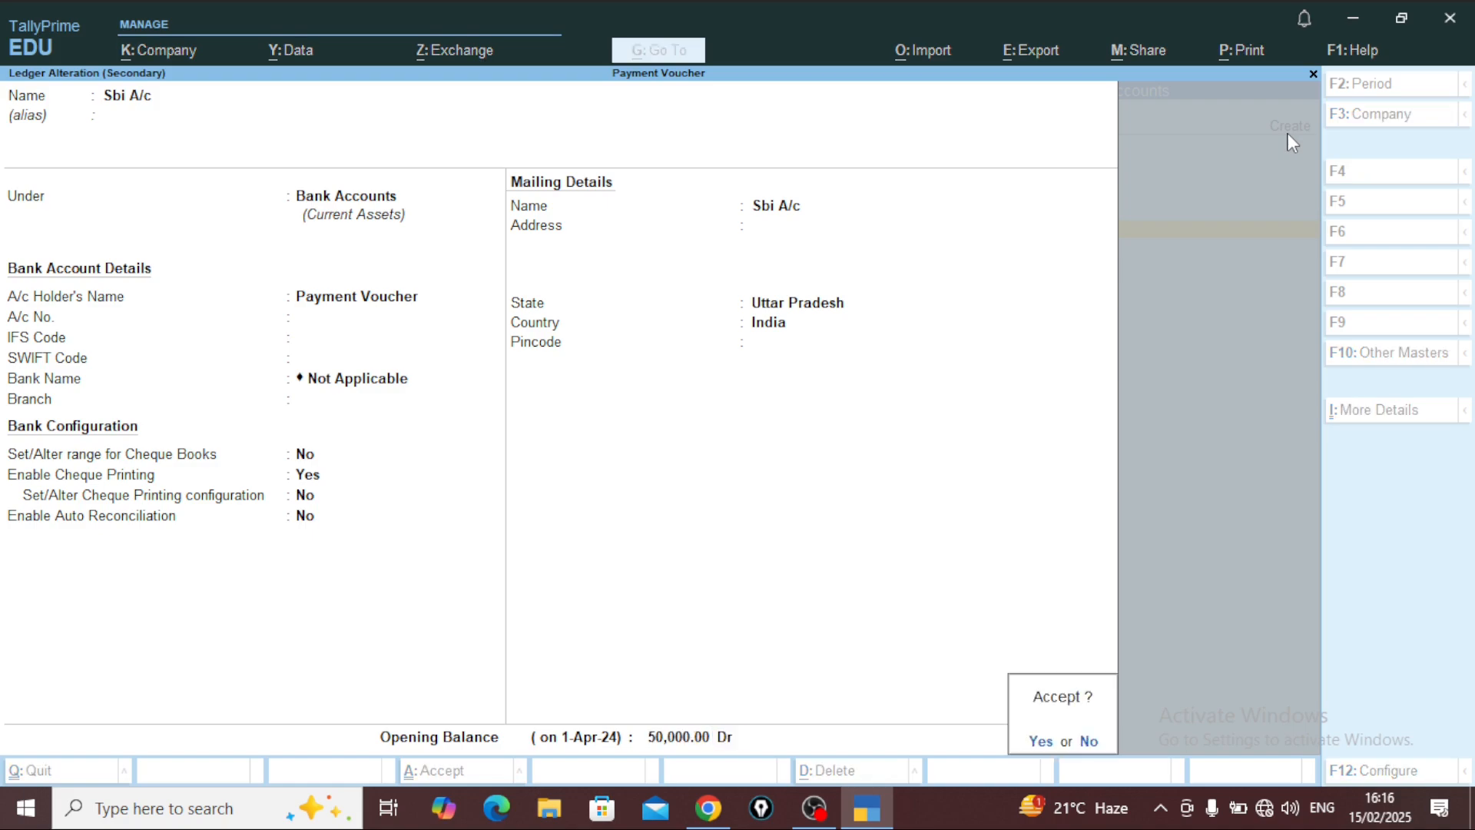
pyautogui.press('Return')
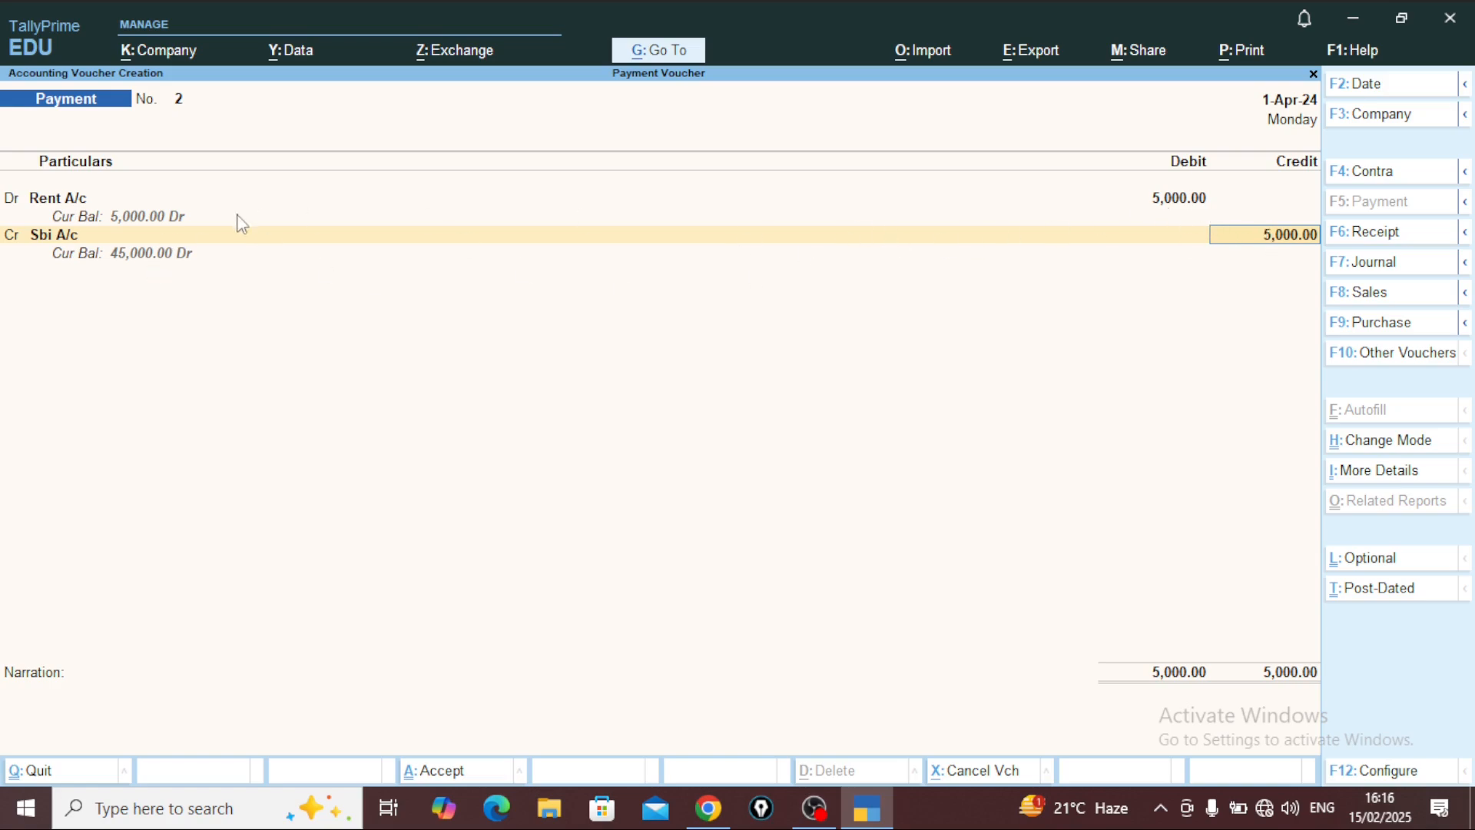
# Step: Accept the Cheque bank allocation of 5,000 for Sbi A/c and save the rent payment voucher without a narration
pyautogui.press('Return')
pyautogui.press('Return')
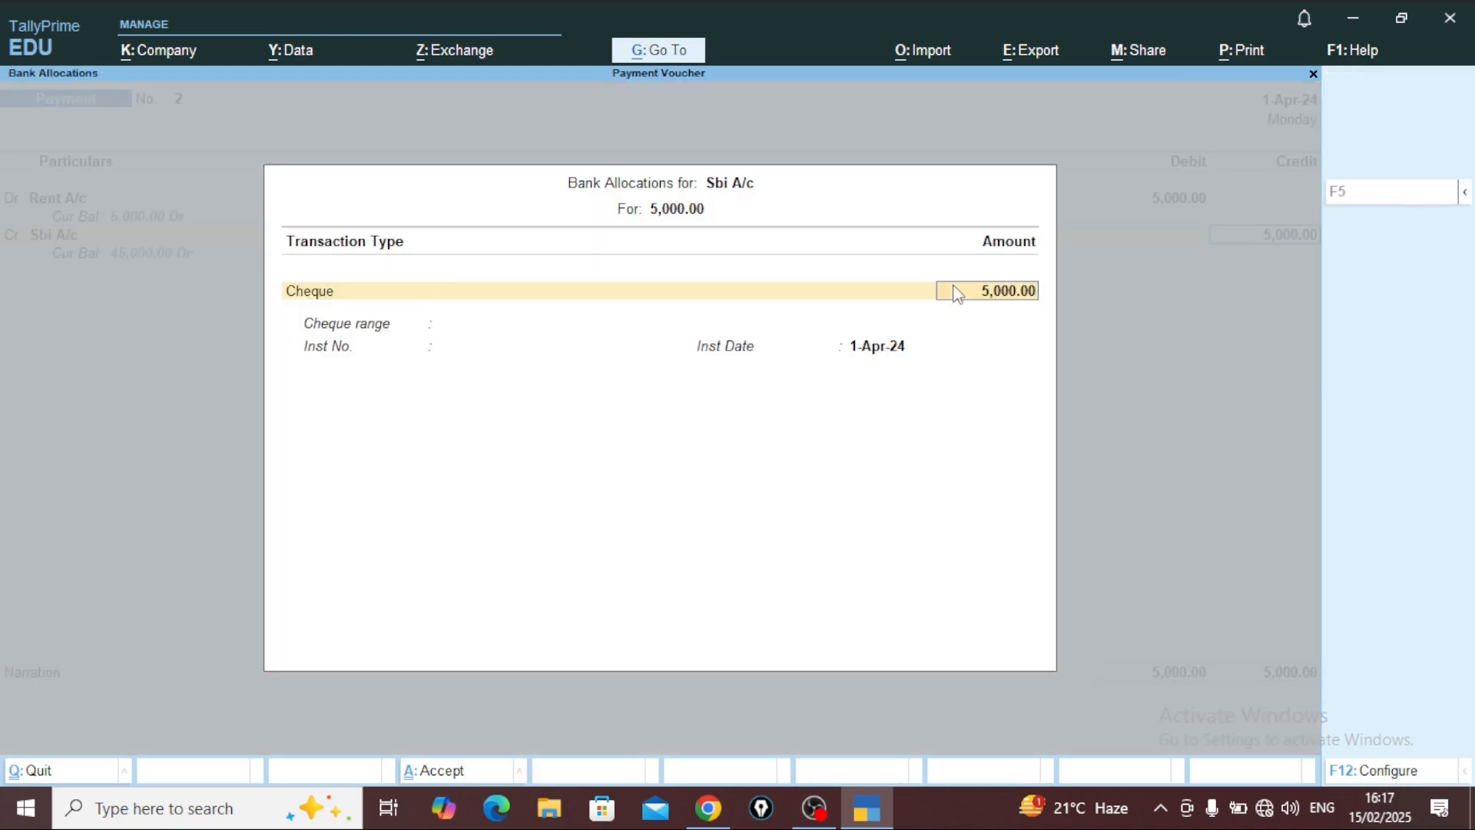
pyautogui.press('Return')
pyautogui.press('Return')
pyautogui.press('Return')
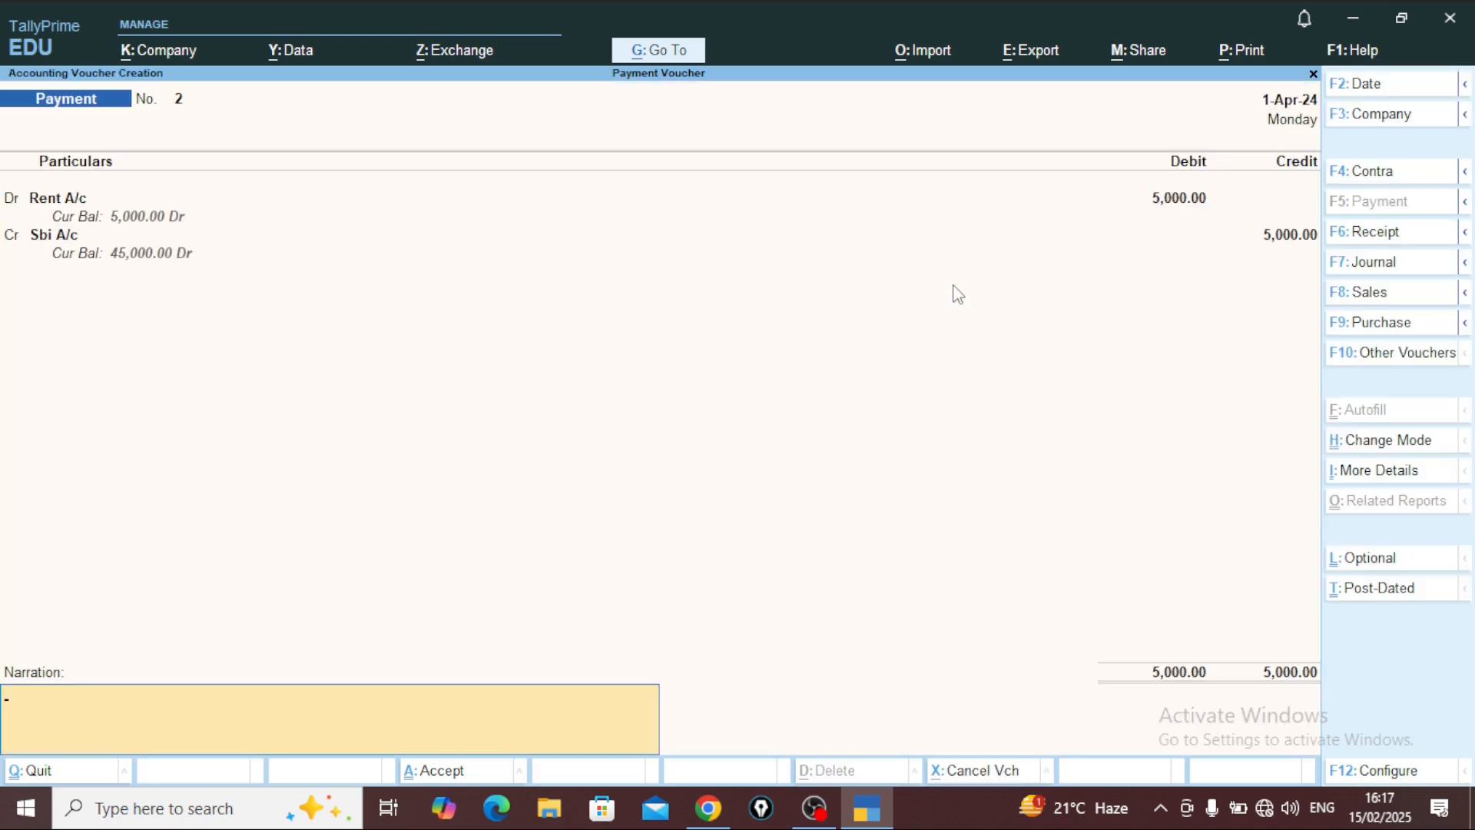
pyautogui.press('Return')
pyautogui.press('y')
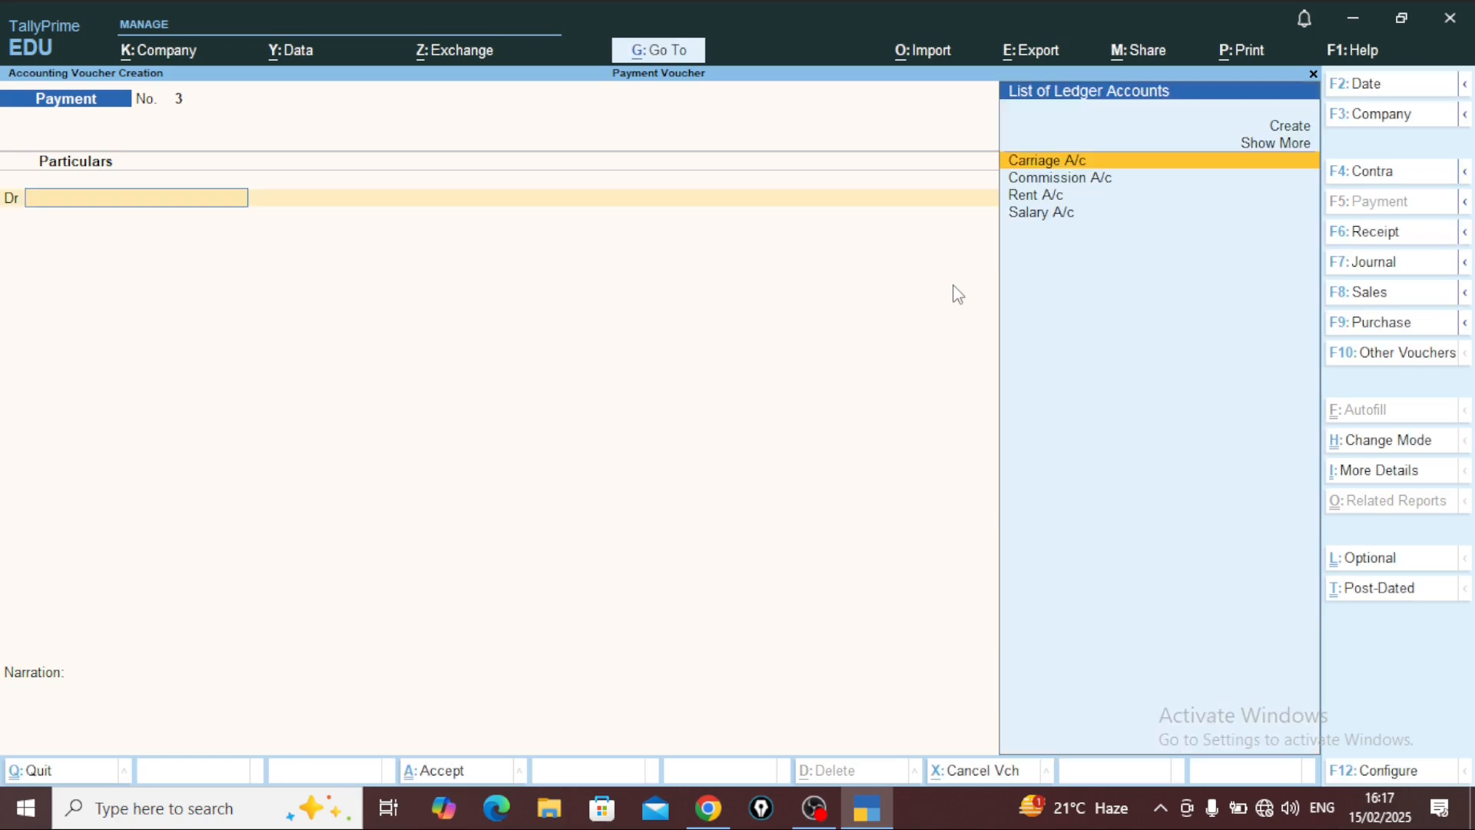
# Step: Debit Commission A/c with 5,000 in the third payment voucher
pyautogui.press('Down')
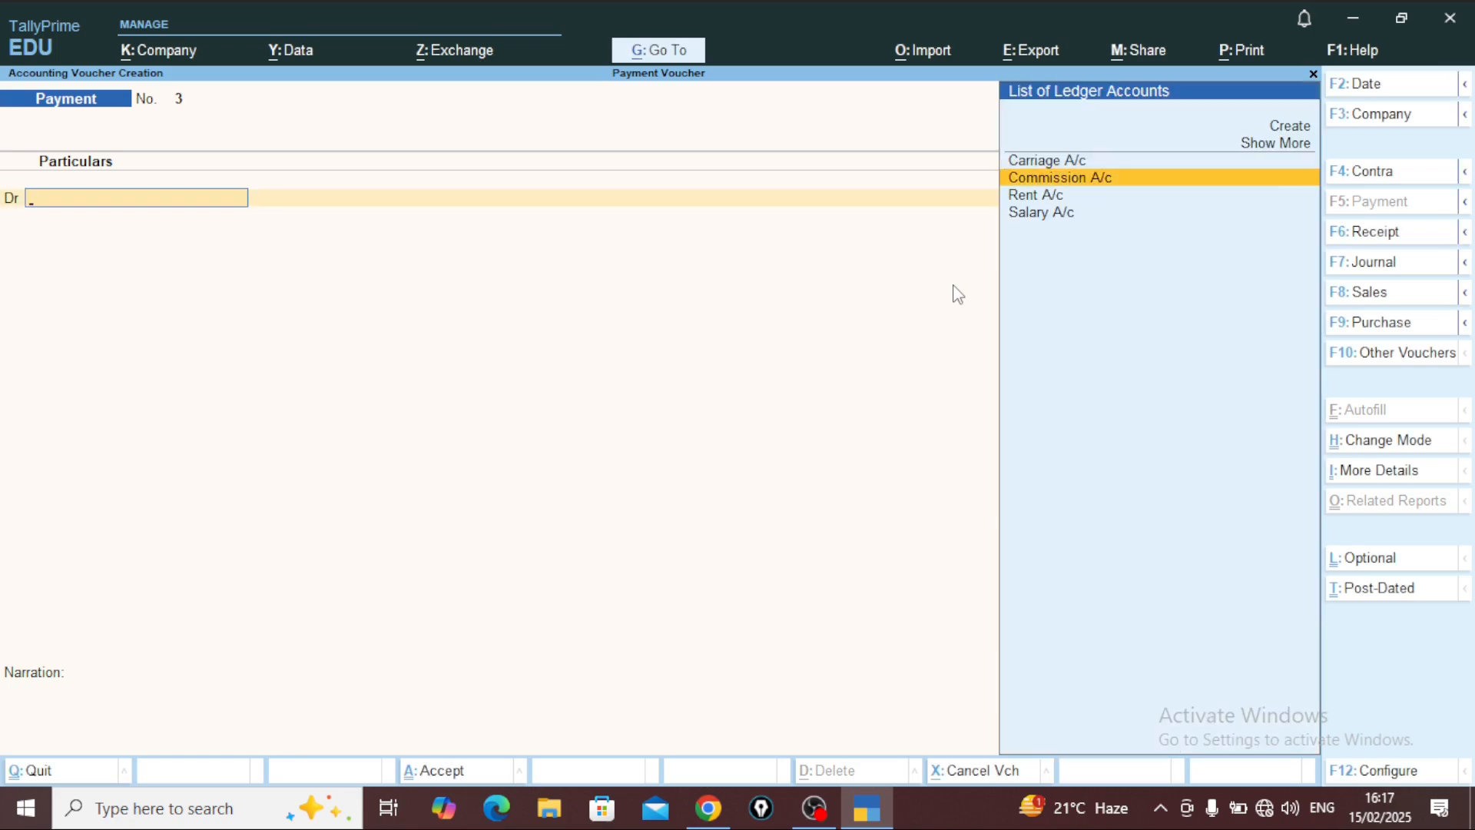
pyautogui.press('Return')
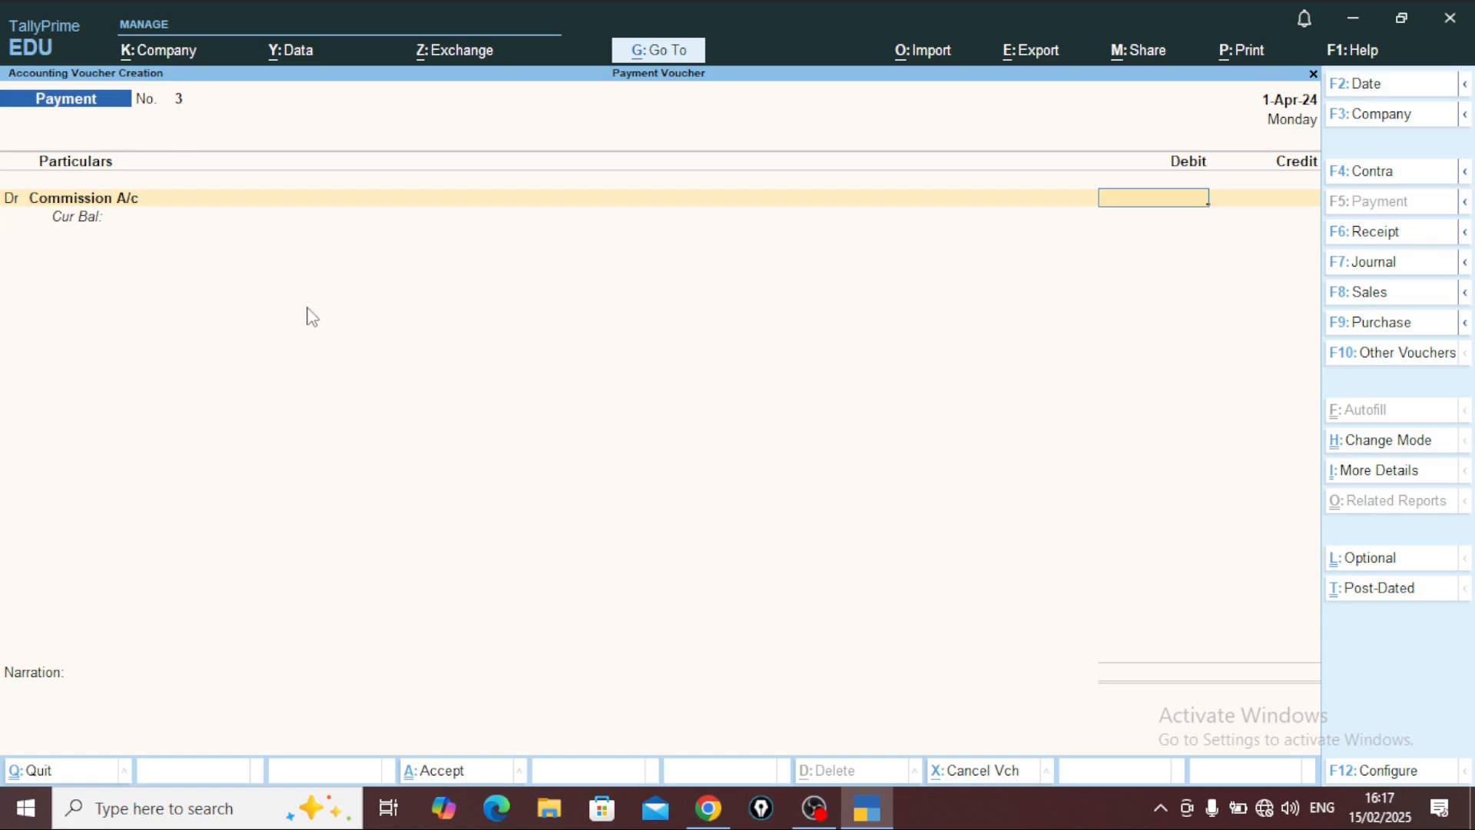
pyautogui.write('5,')
pyautogui.write('000')
pyautogui.press('Return')
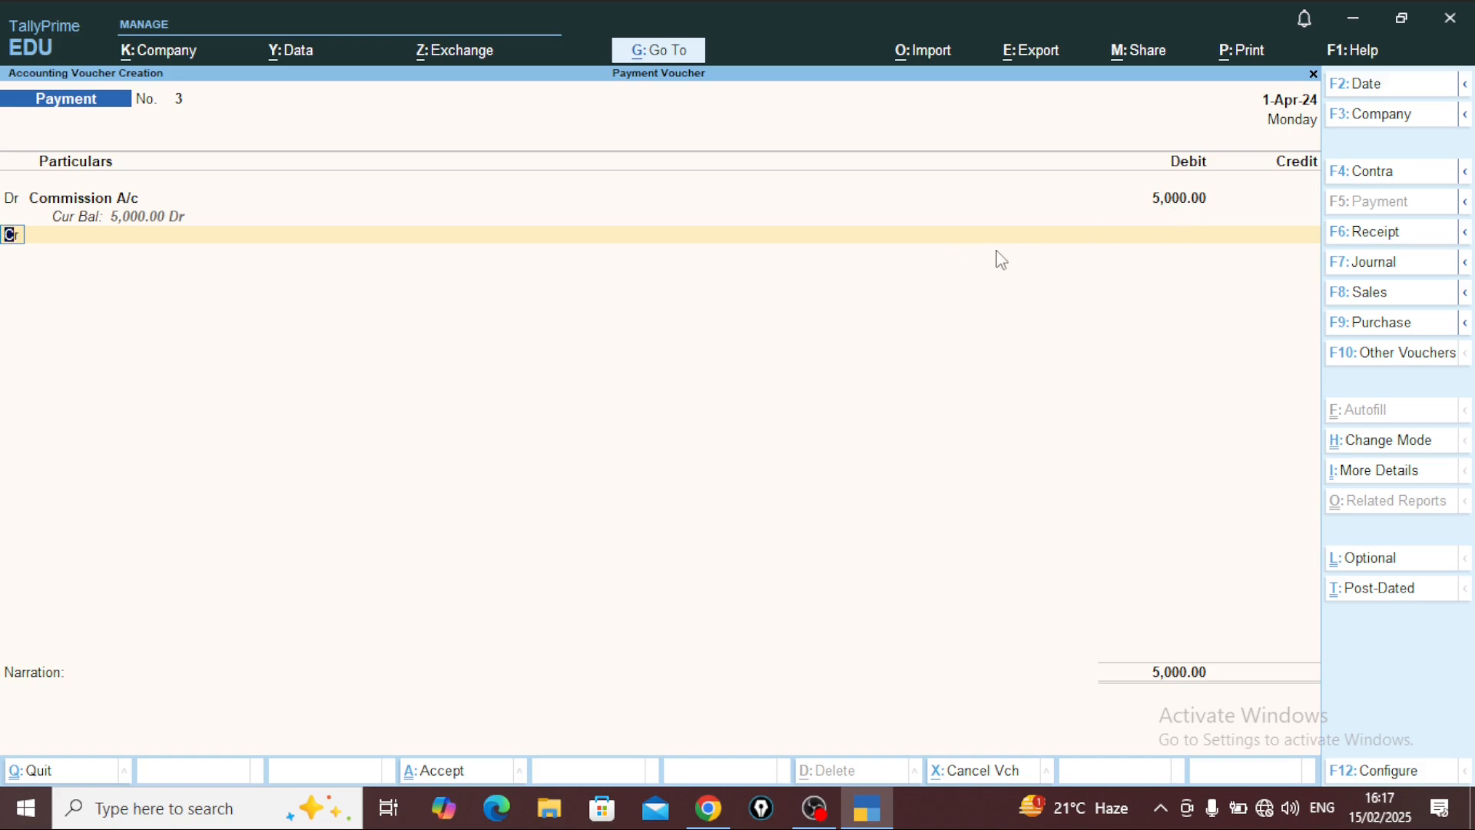
# Step: Credit Cash with 5,000 and save the commission payment voucher without a narration
pyautogui.press('Return')
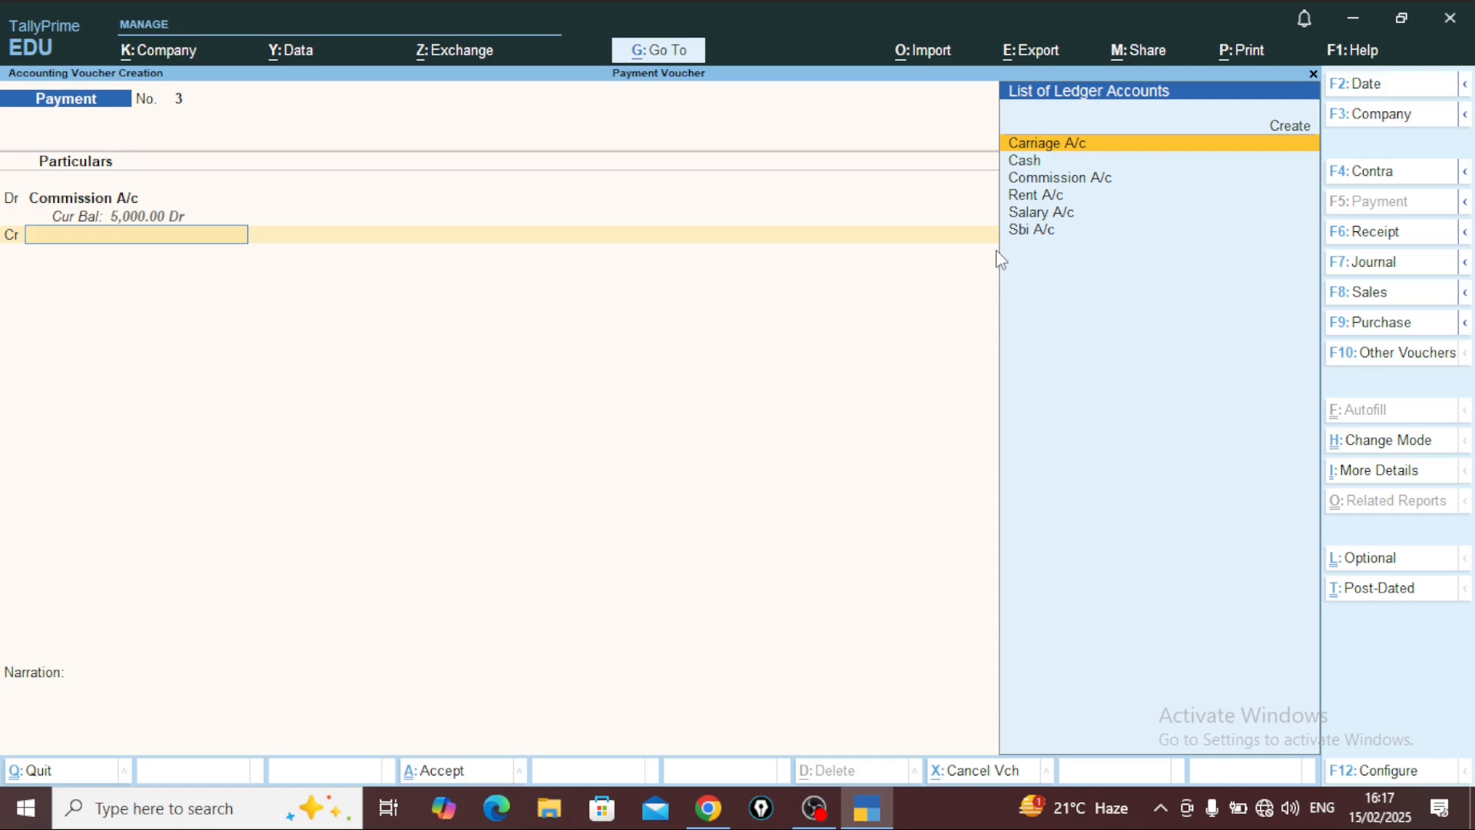
pyautogui.press('Down')
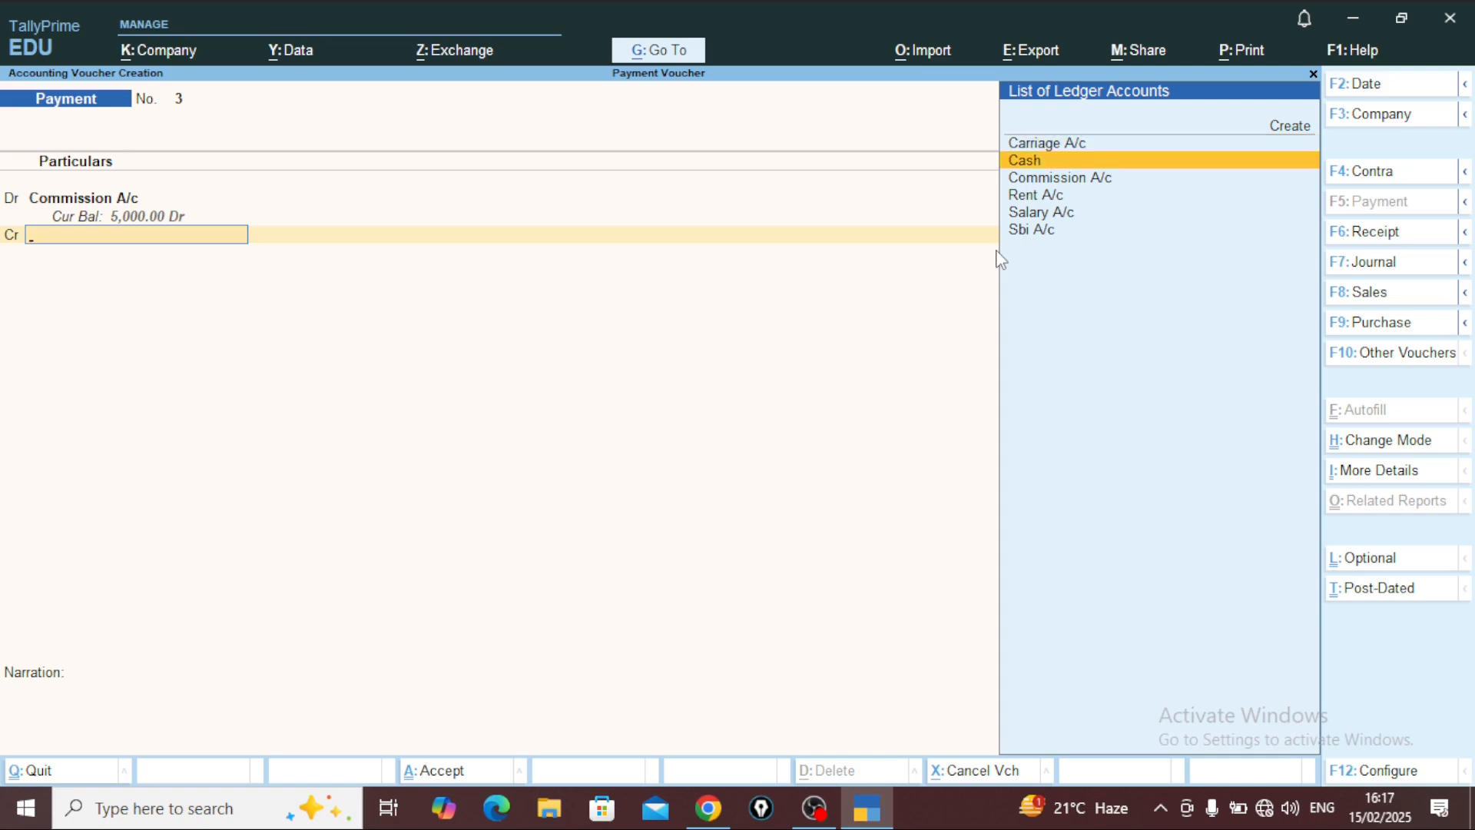
pyautogui.press('Return')
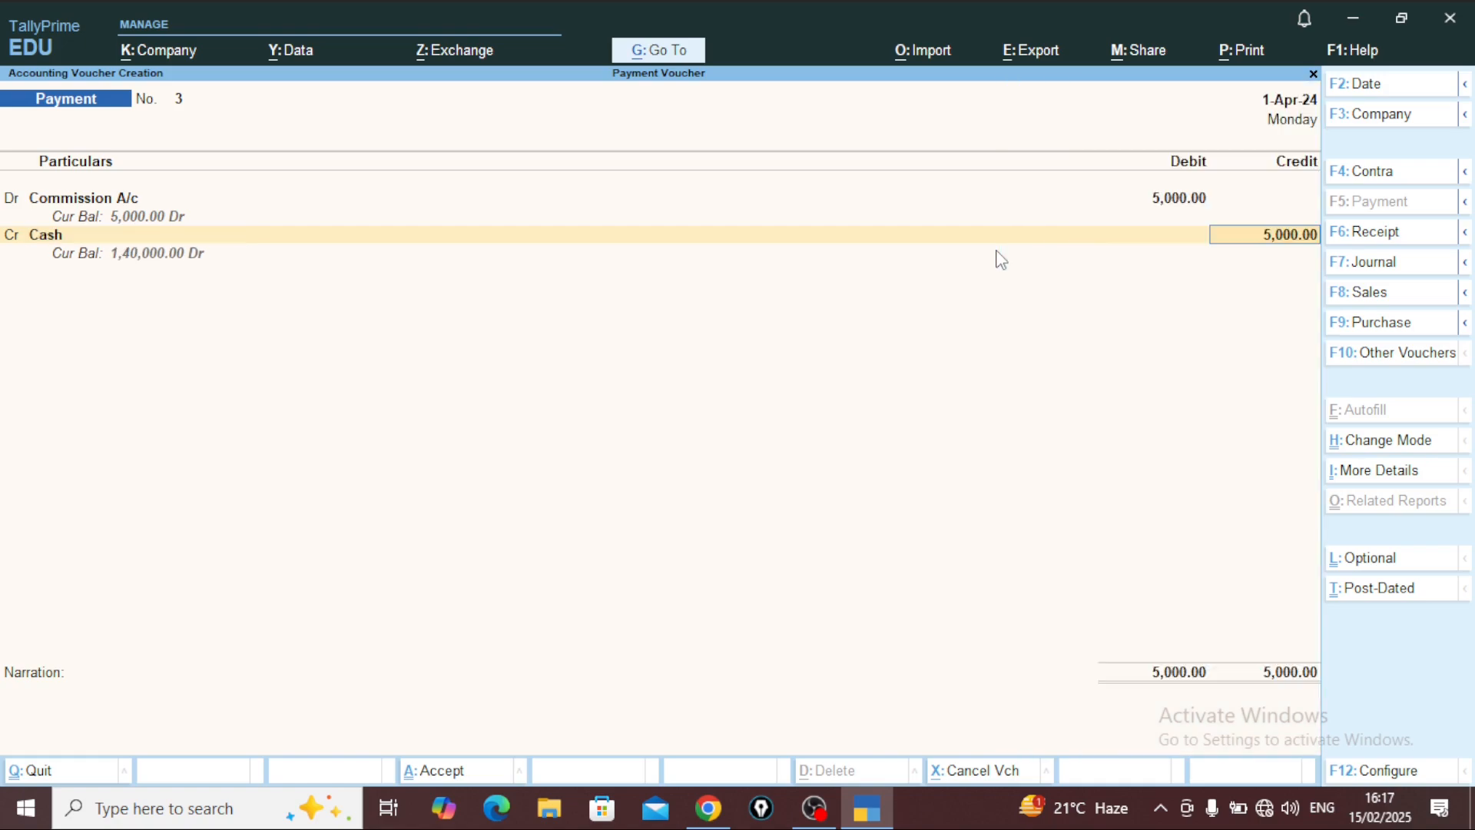
pyautogui.press('Return')
pyautogui.press('Return')
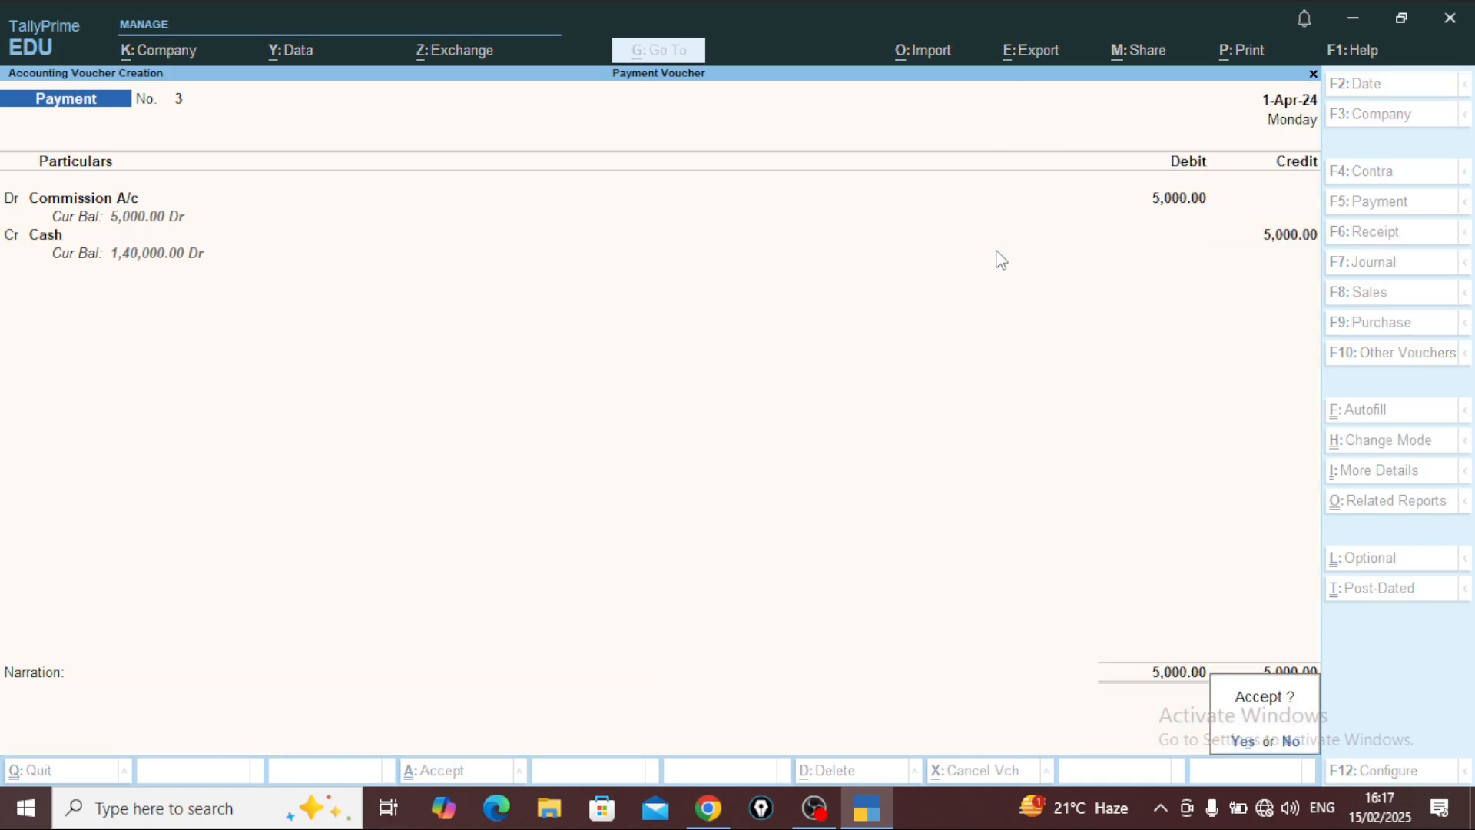
pyautogui.press('Return')
# Step: Debit Carriage A/c with 5,000 in the fourth payment voucher and continue to its credit line
pyautogui.press('Down')
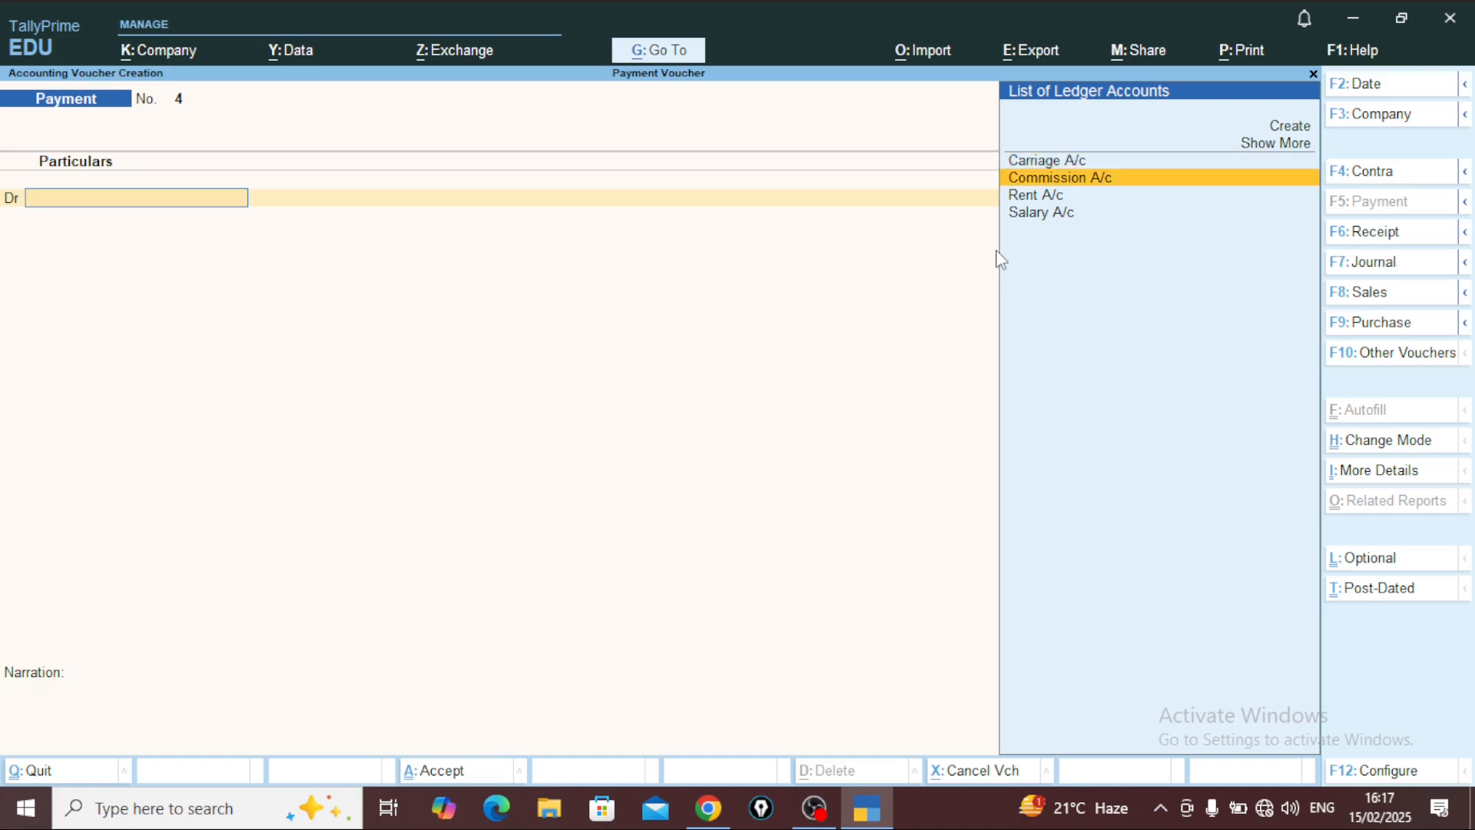
pyautogui.press('Up')
pyautogui.press('Return')
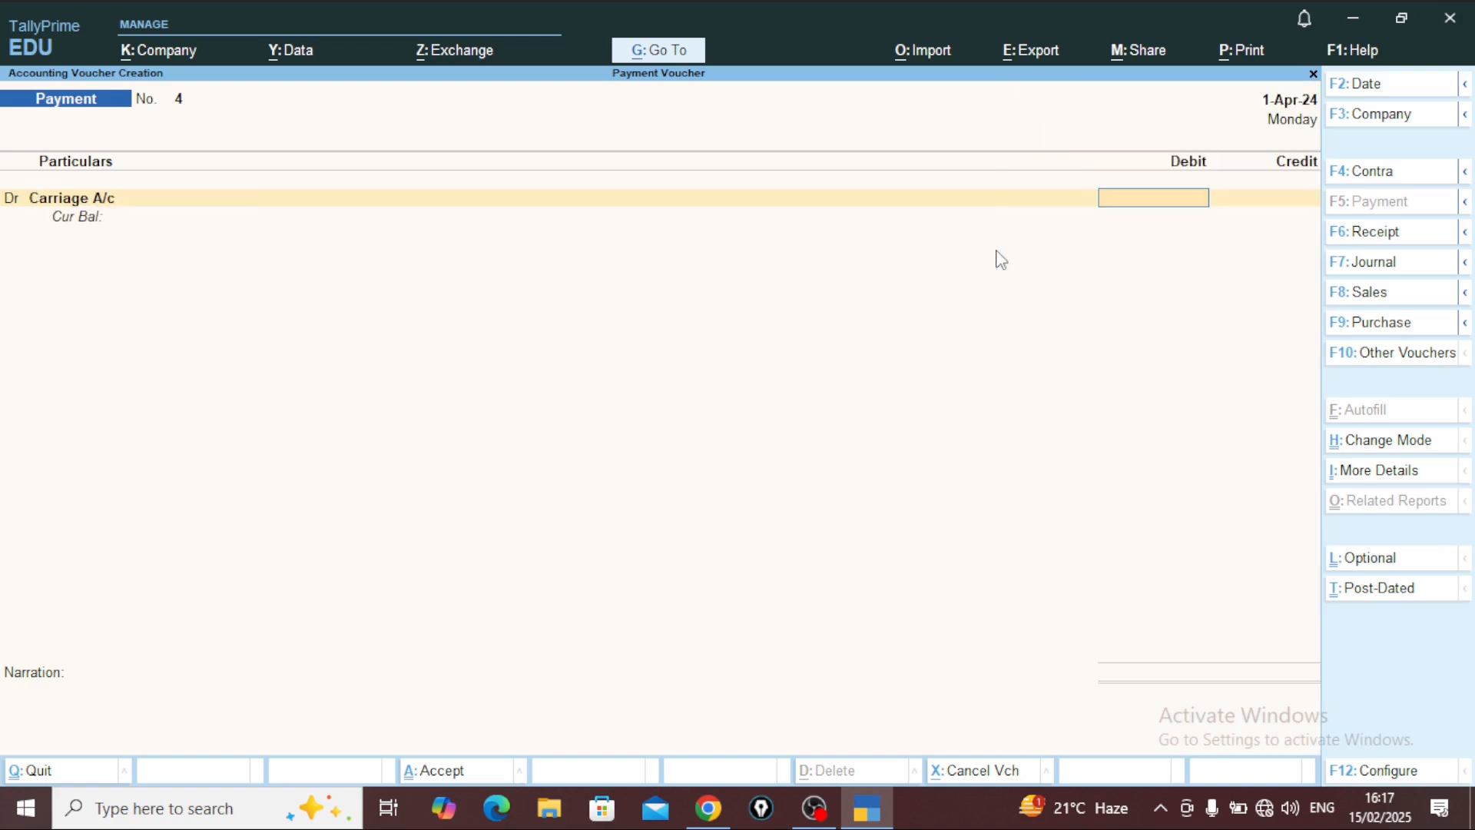
pyautogui.write('5000')
pyautogui.press('Return')
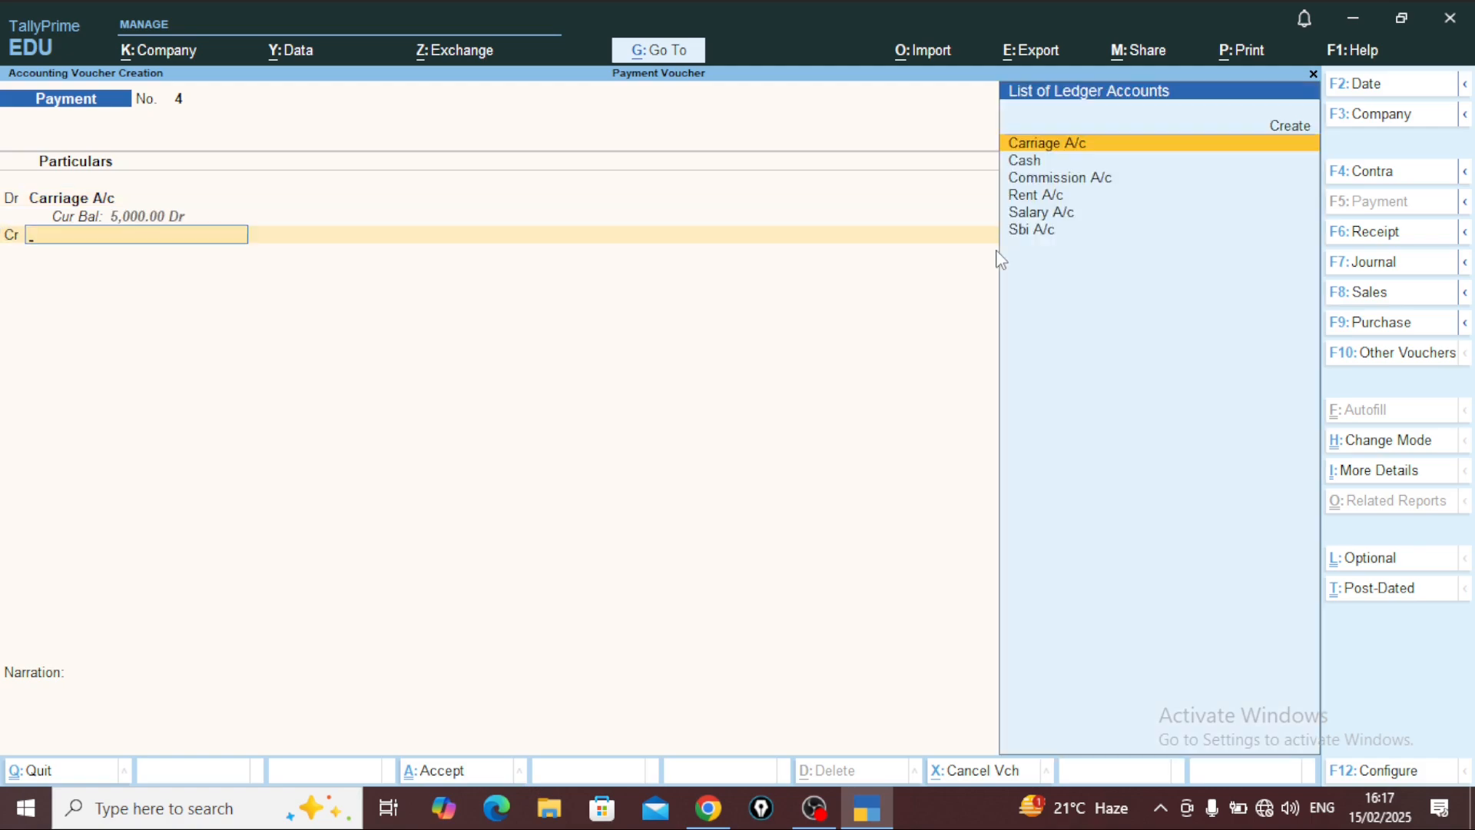
# Step: Credit Cash with 5,000 against Carriage A/c and save the voucher without a narration
pyautogui.press('Down')
pyautogui.press('Return')
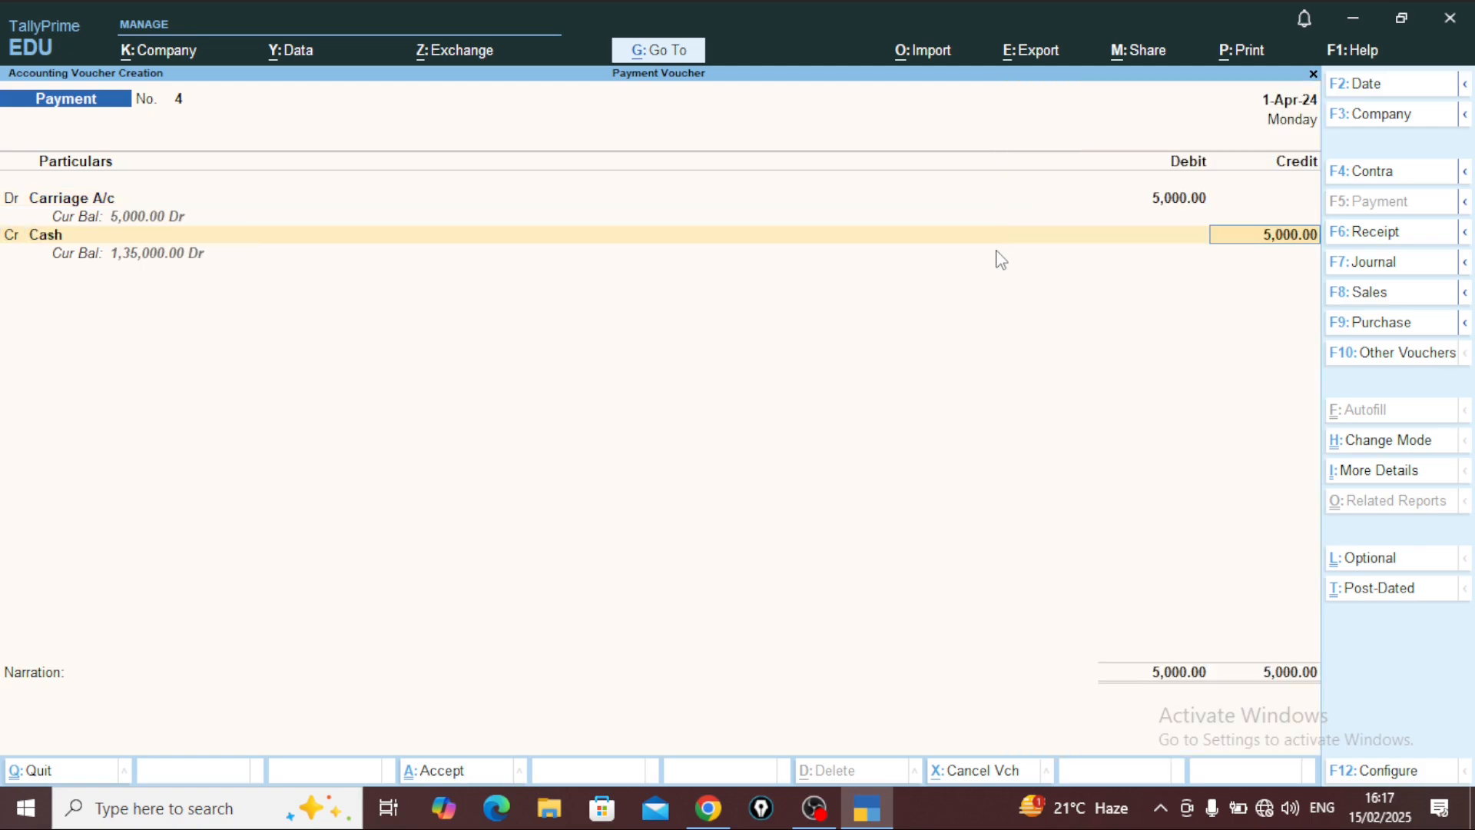
pyautogui.press('Return')
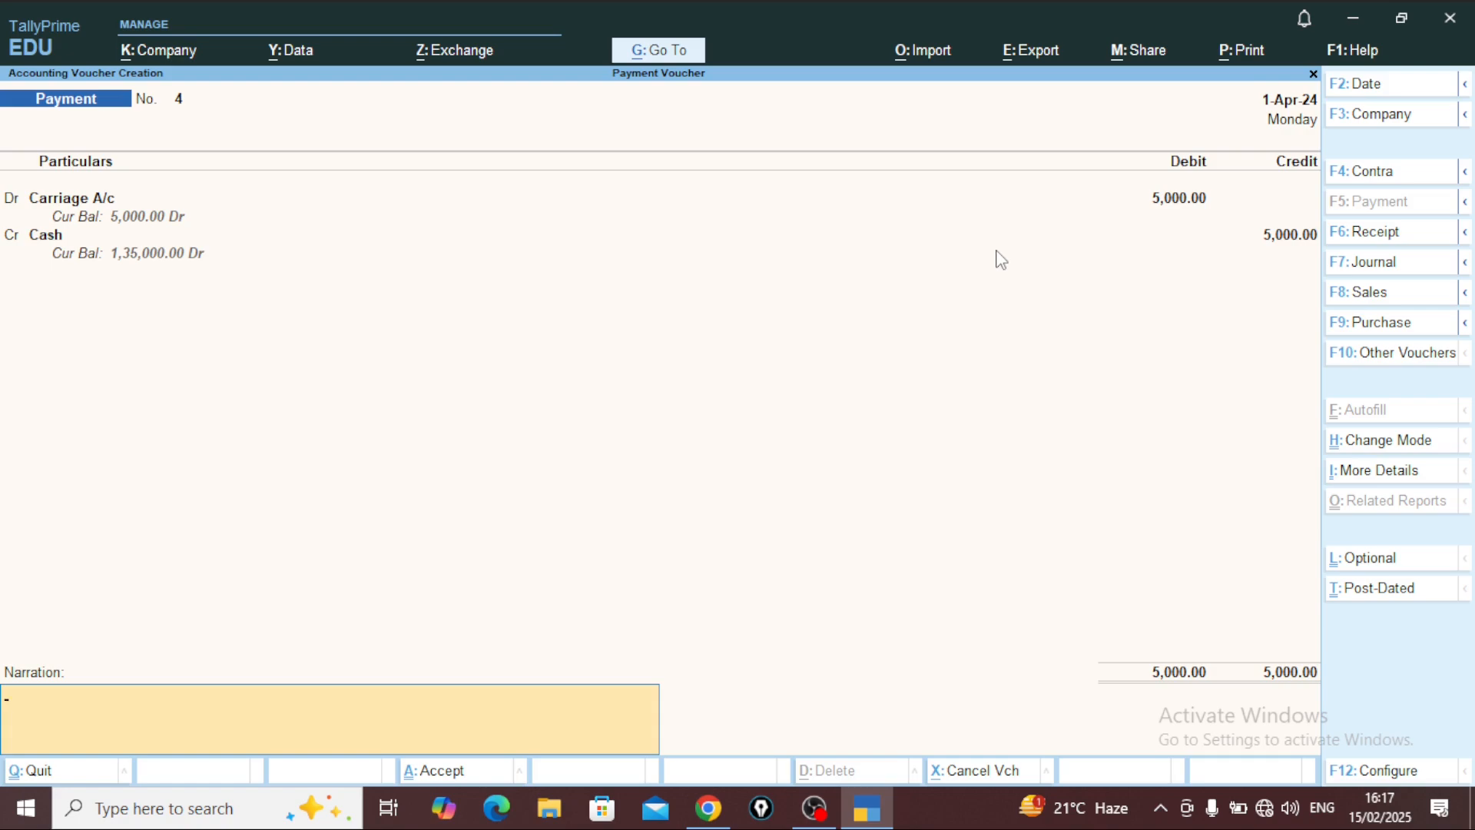
pyautogui.press('Return')
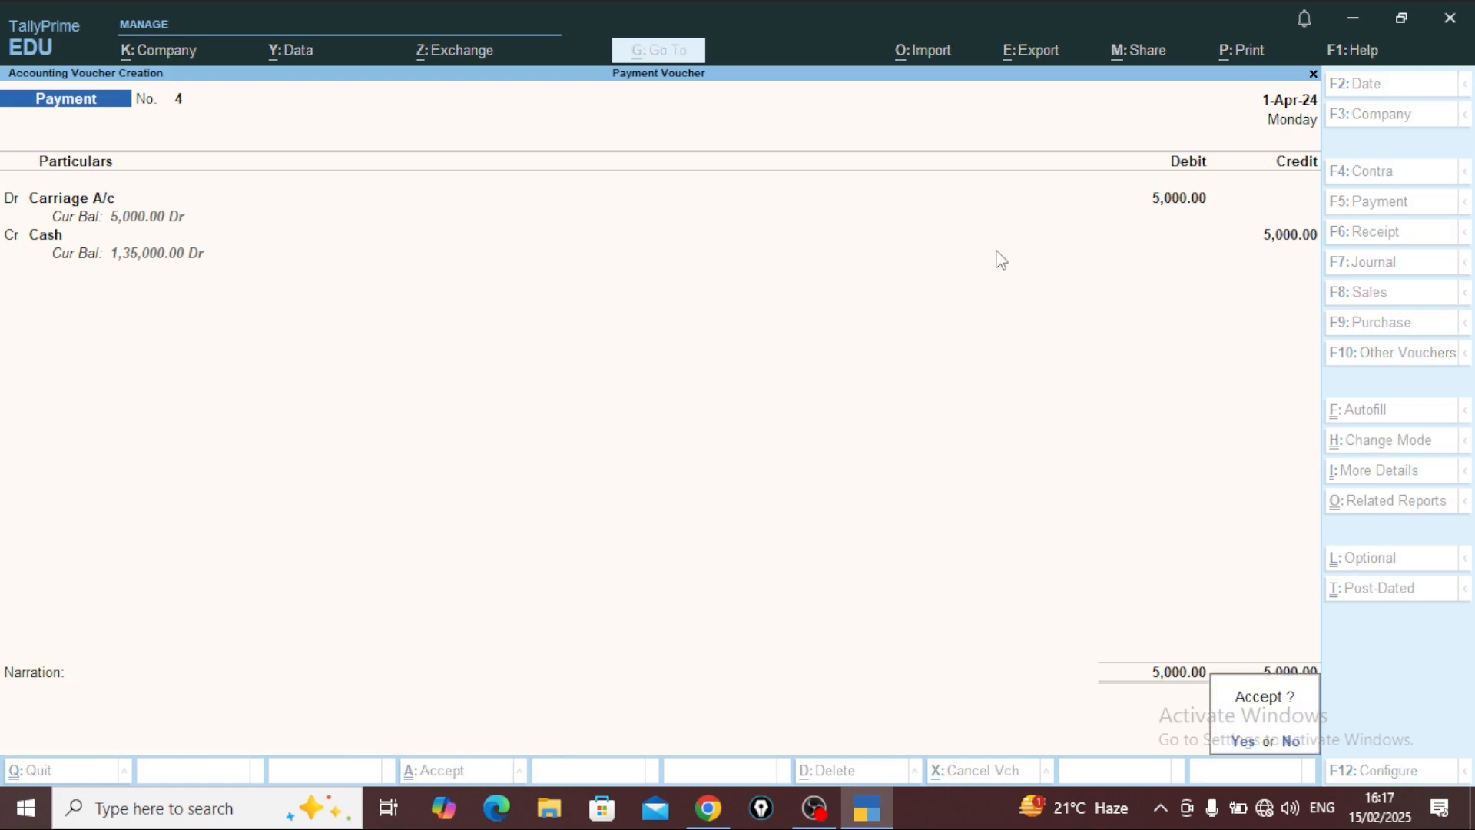
pyautogui.press('Return')
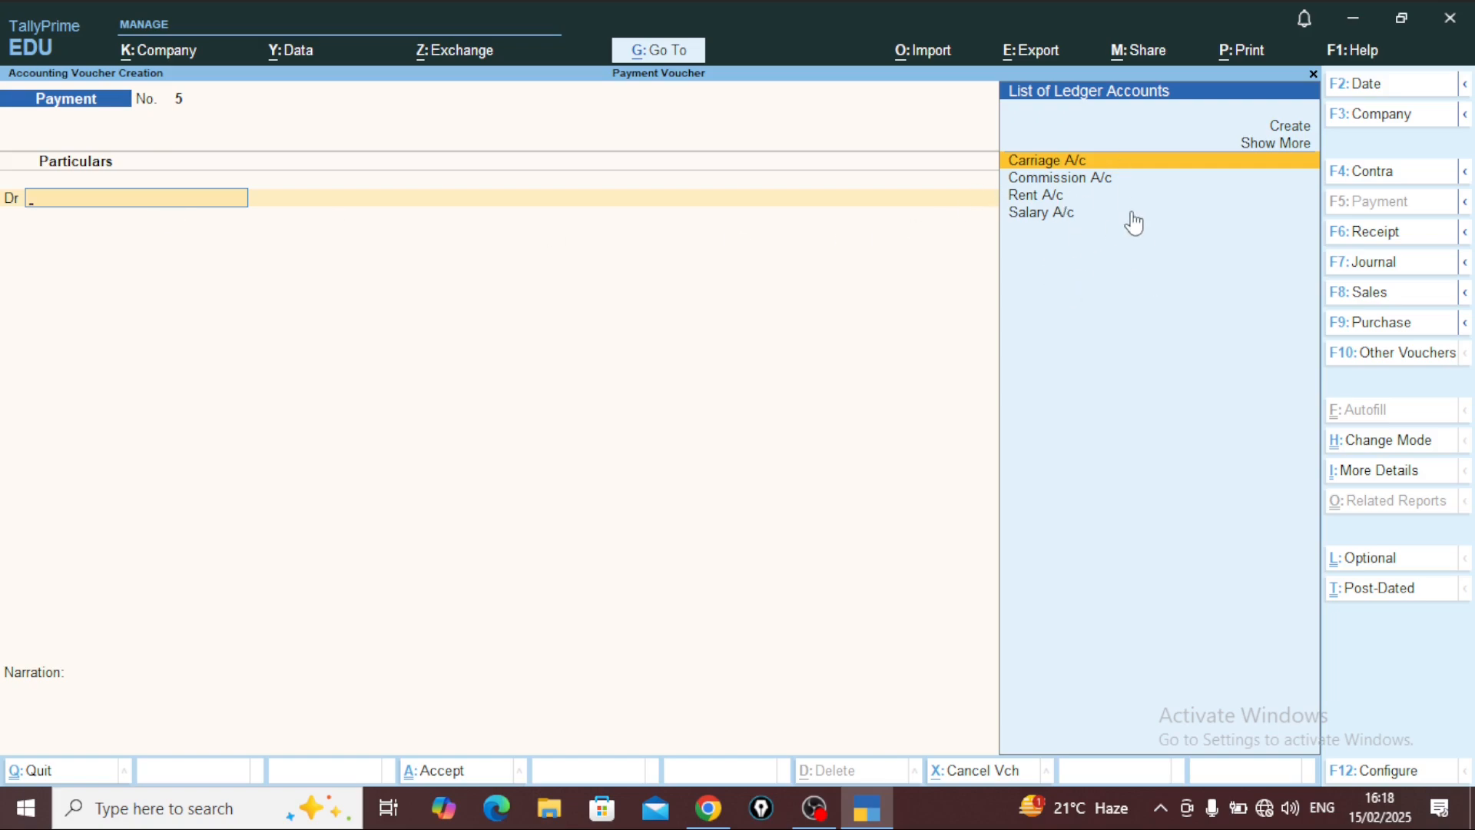
# Step: Create a ledger named Electric Bill A/c under Indirect Expenses from the debit line of the fifth payment voucher
pyautogui.press('Up')
pyautogui.press('Up')
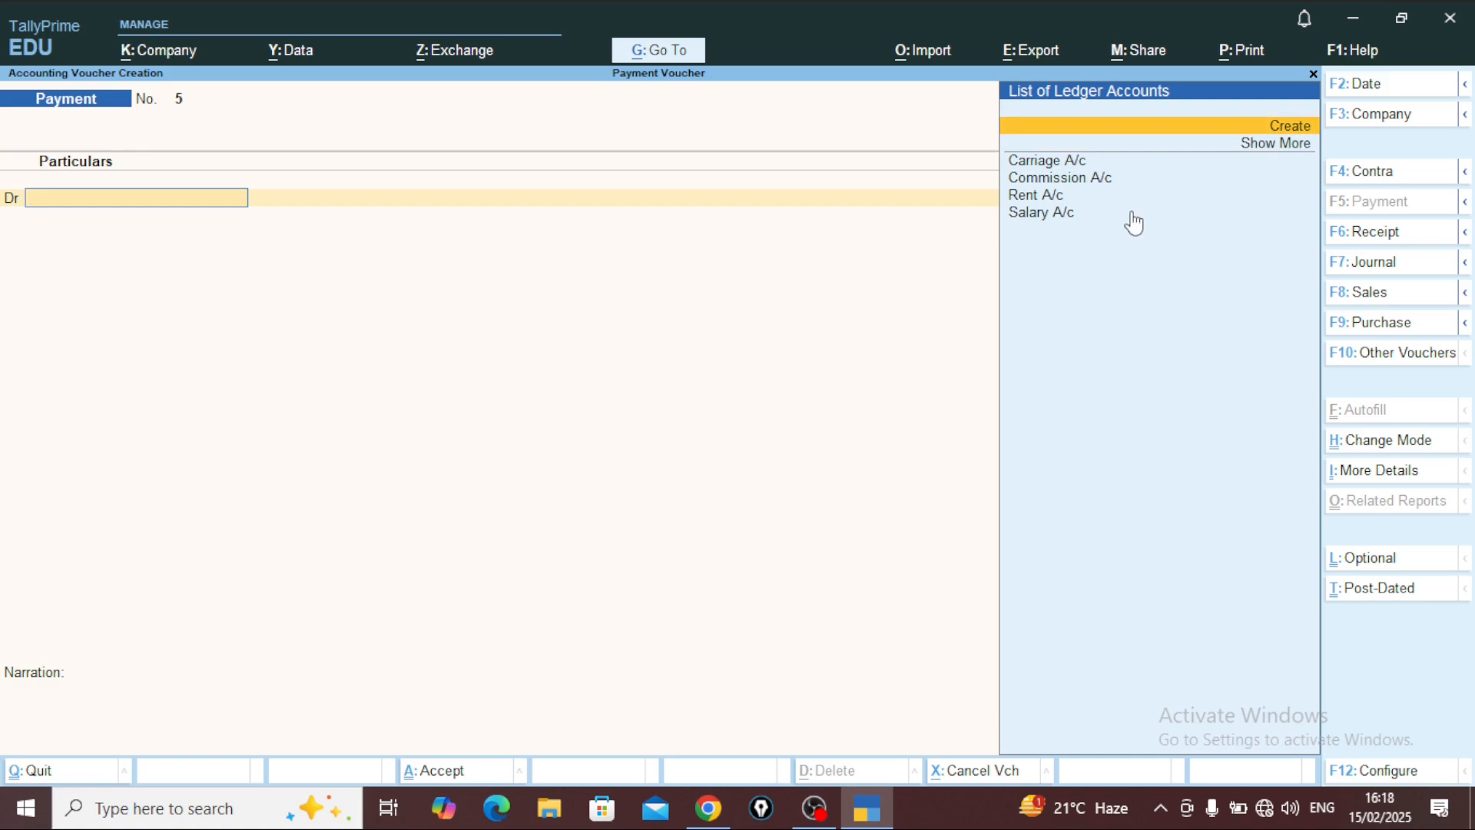
pyautogui.press('Return')
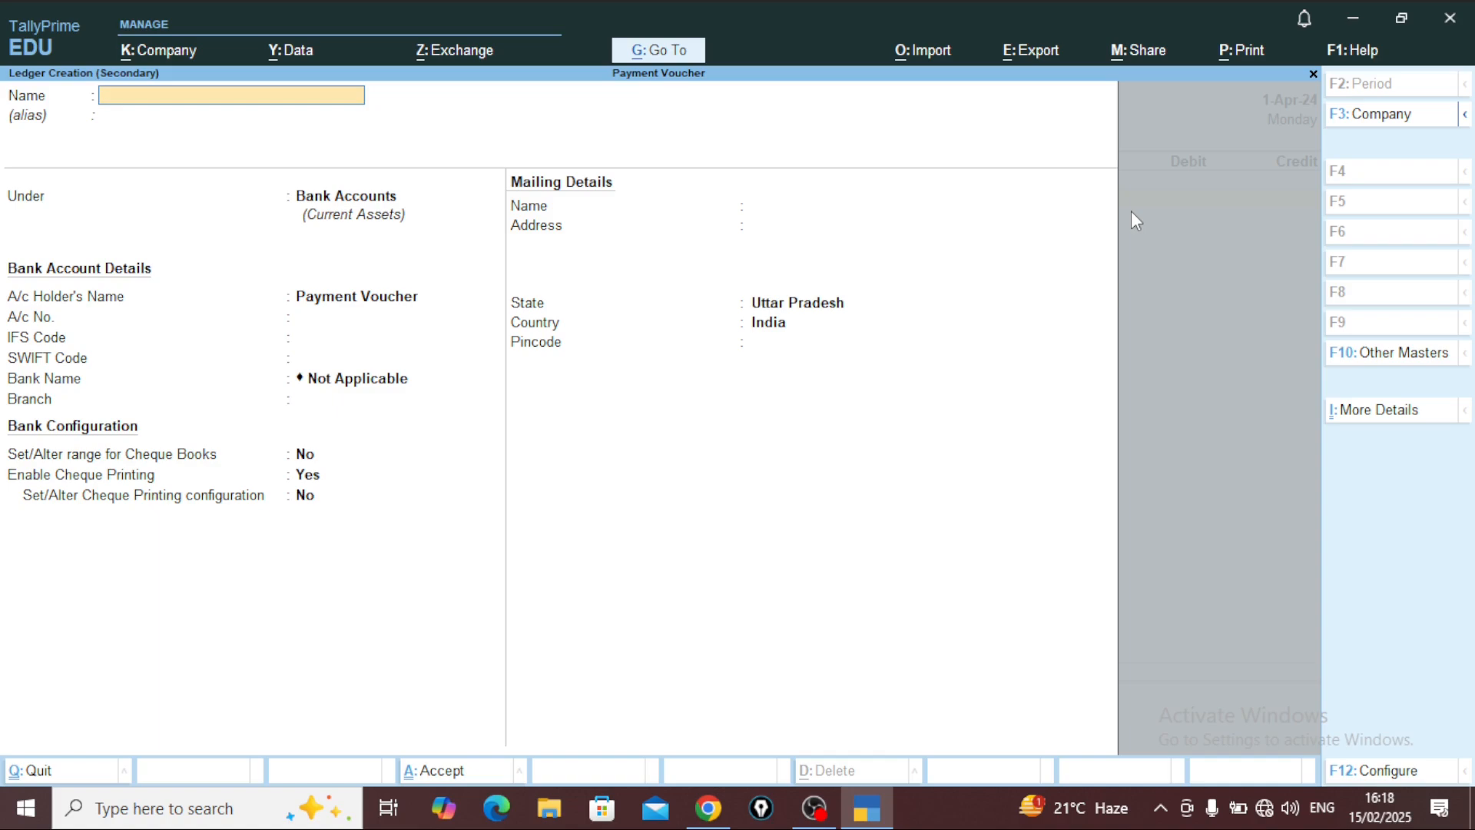
pyautogui.write('Electric Bill')
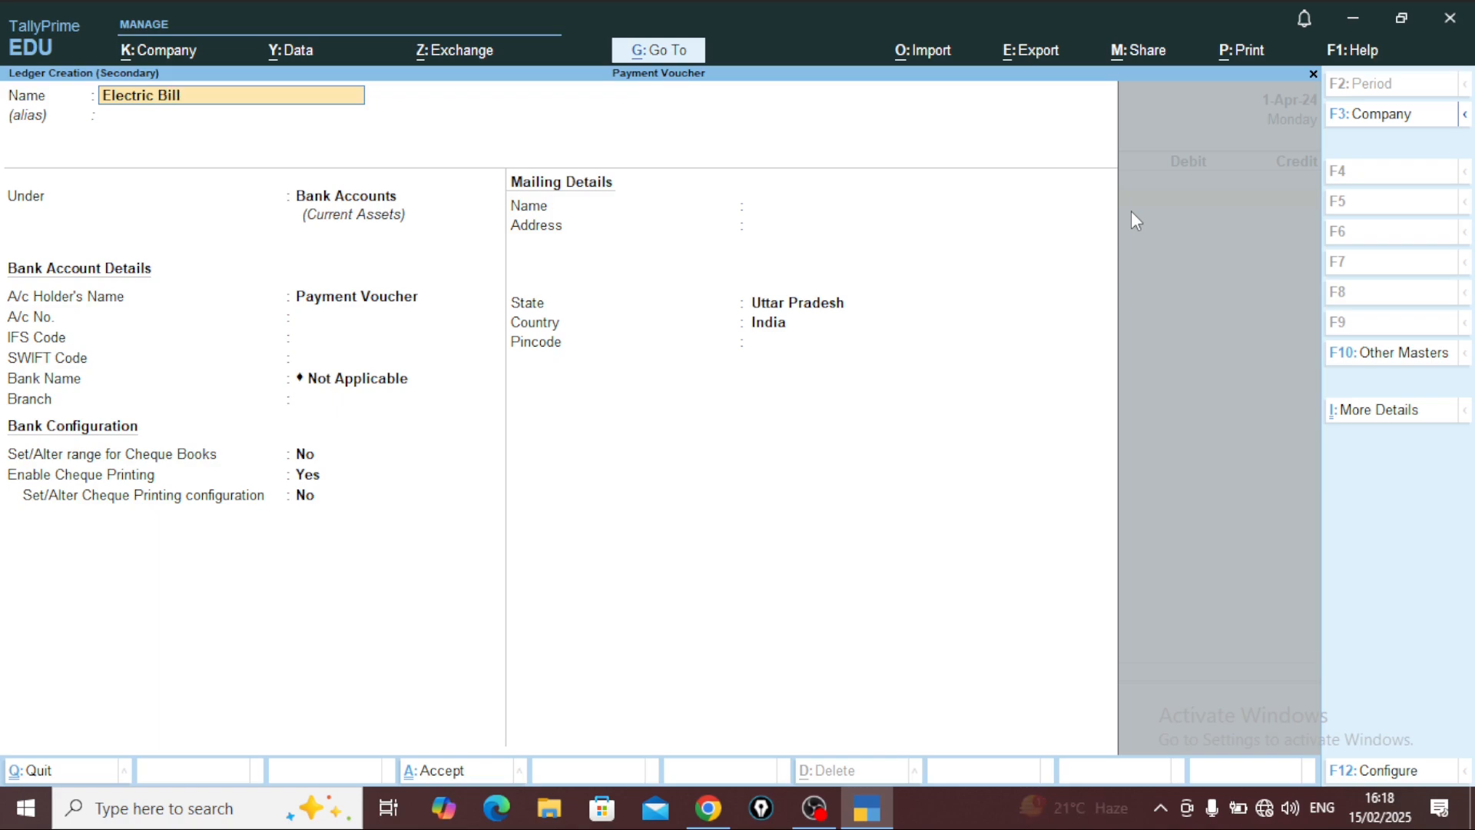
pyautogui.write(' a/c')
pyautogui.press('Return')
pyautogui.press('Return')
pyautogui.write('i')
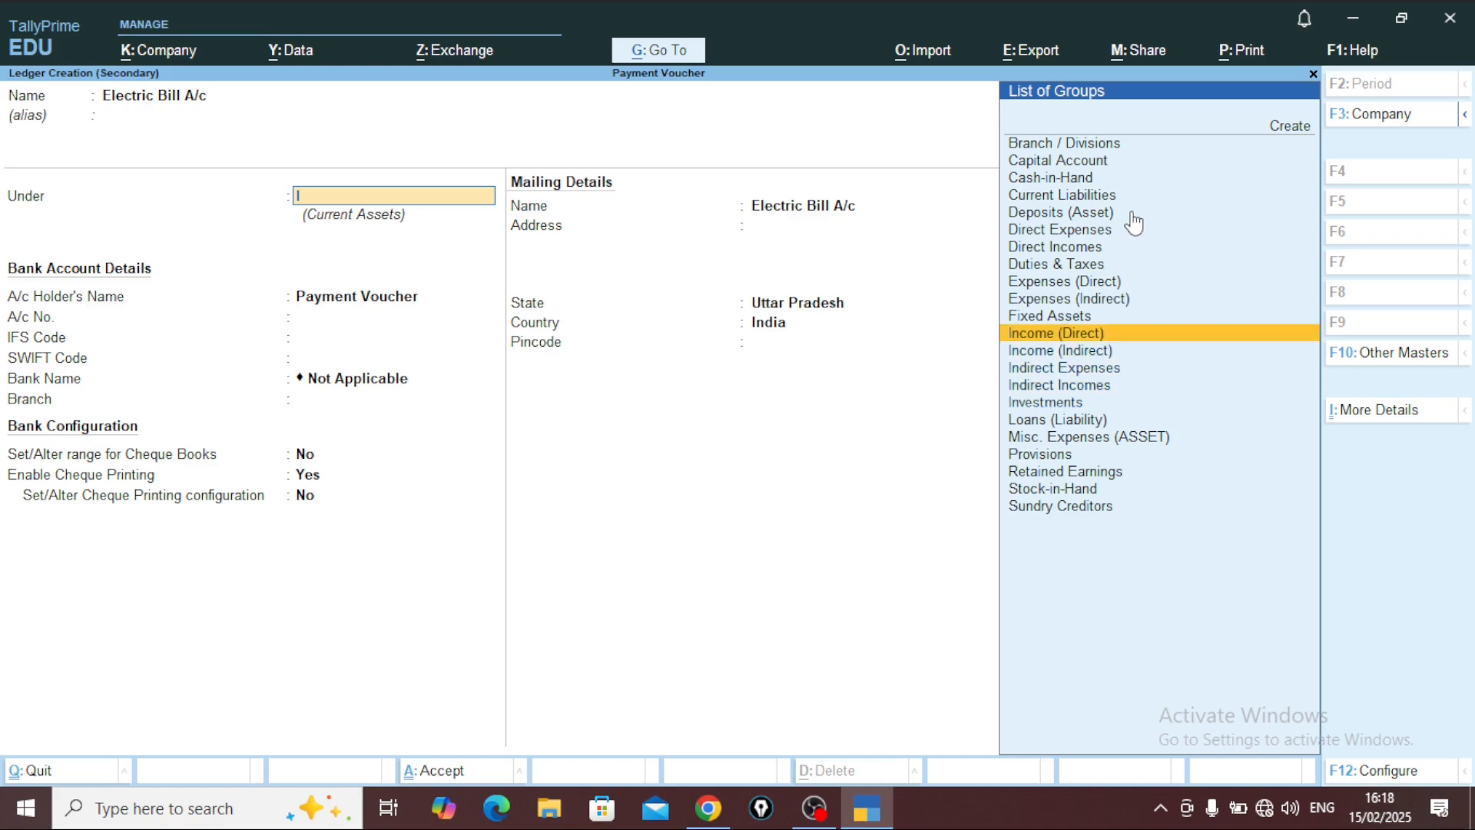
pyautogui.press('Down')
pyautogui.press('Down')
pyautogui.press('Return')
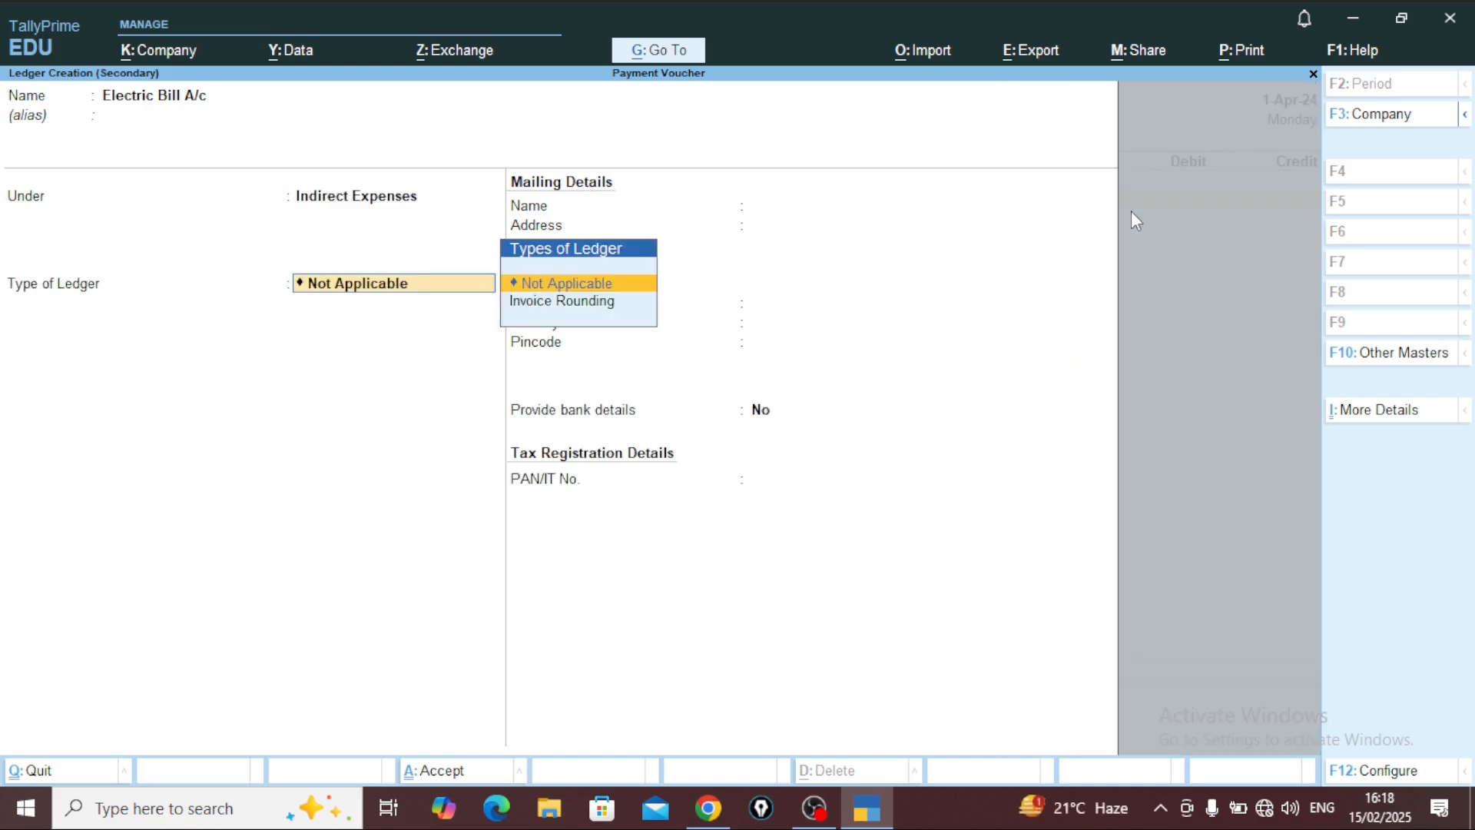
pyautogui.press('Return')
pyautogui.hotkey('ctrl', 'a')
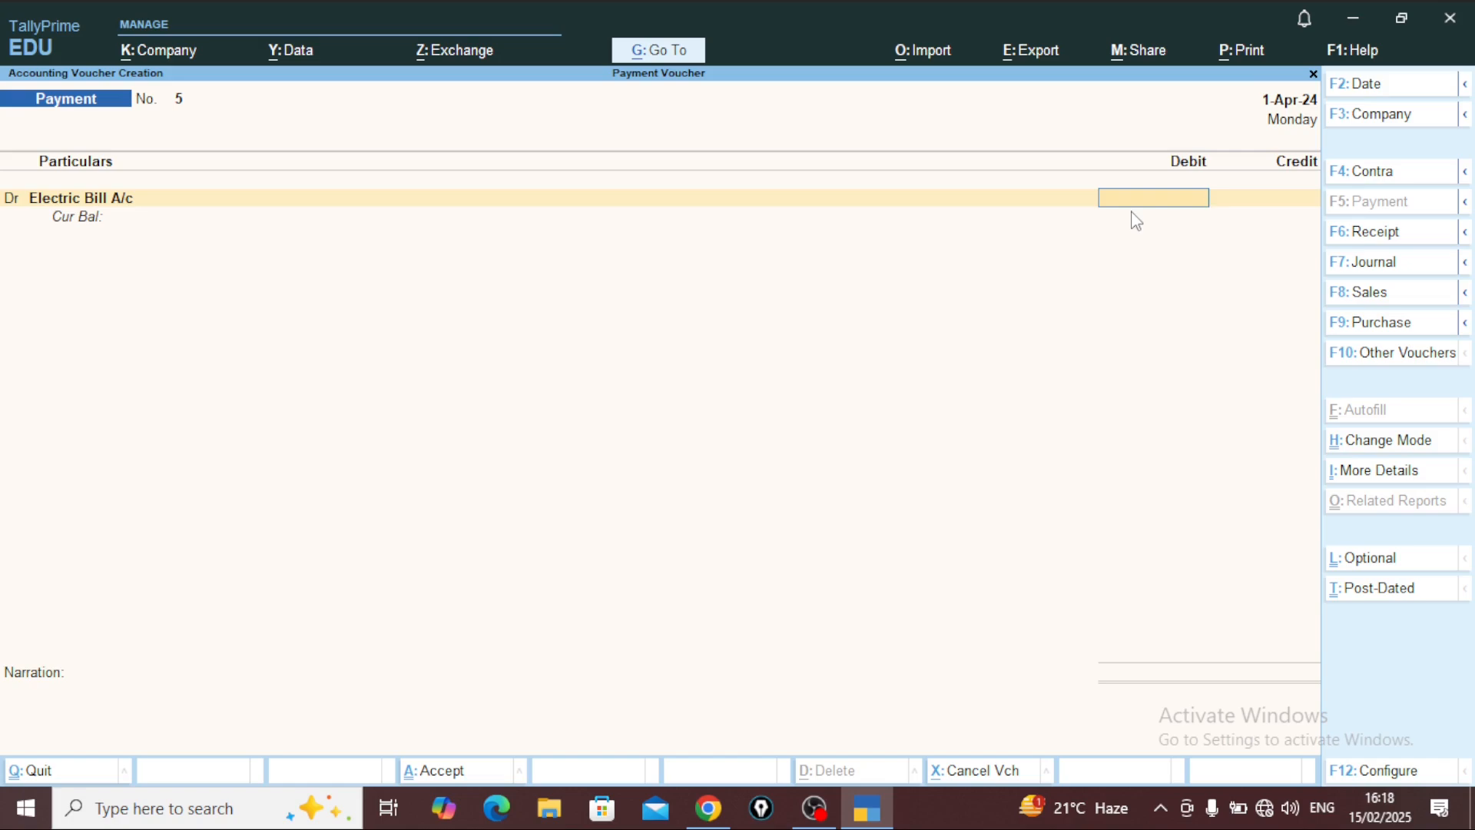
# Step: Debit Electric Bill A/c with 4,500 and credit Cash with the same amount
pyautogui.write('4500')
pyautogui.press('Return')
pyautogui.press('Return')
pyautogui.press('Down')
pyautogui.press('Return')
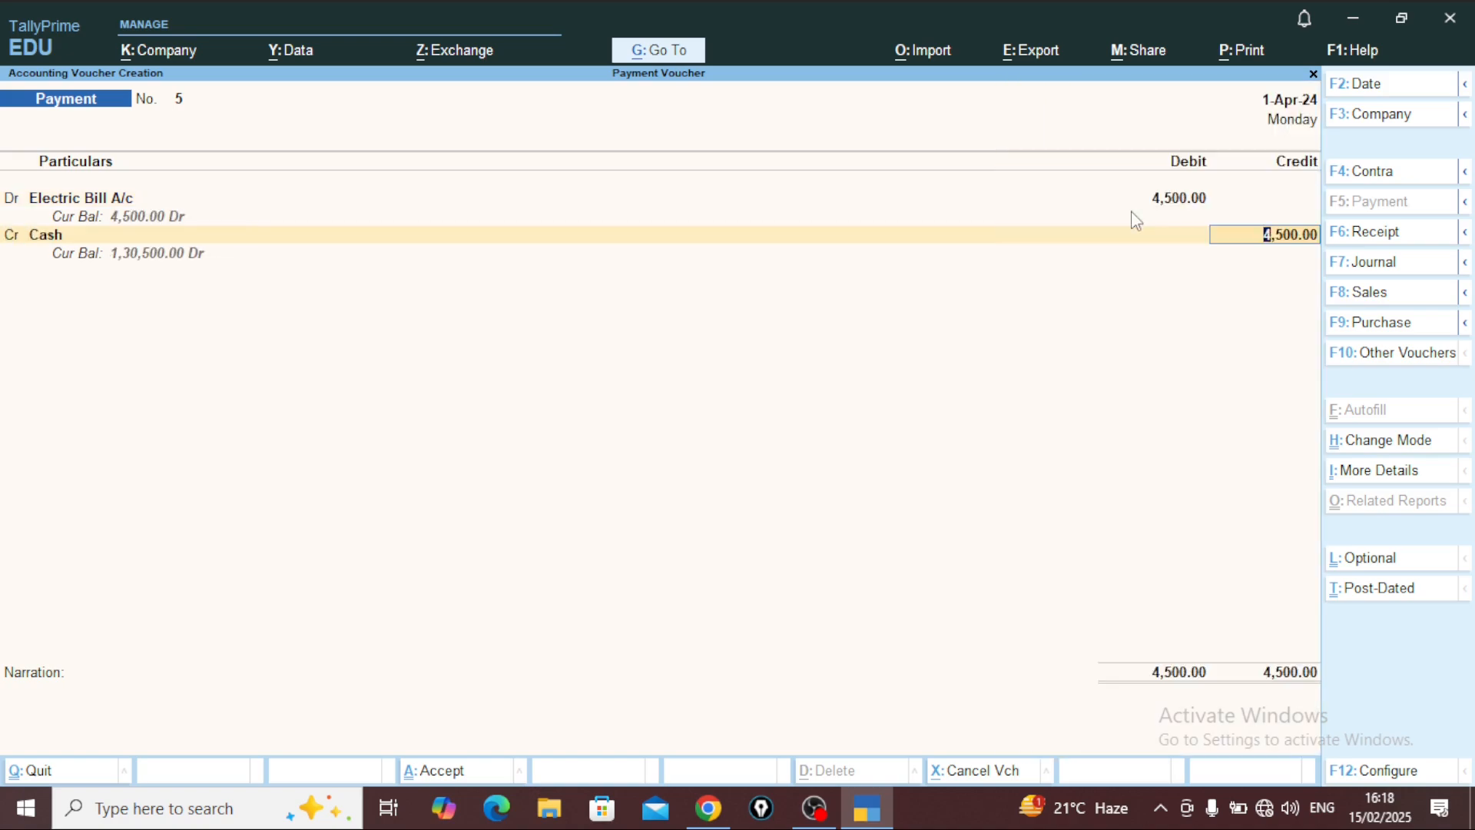
# Step: Review the debit and credit lines of the electric bill payment and save the voucher without a narration
pyautogui.press('Up')
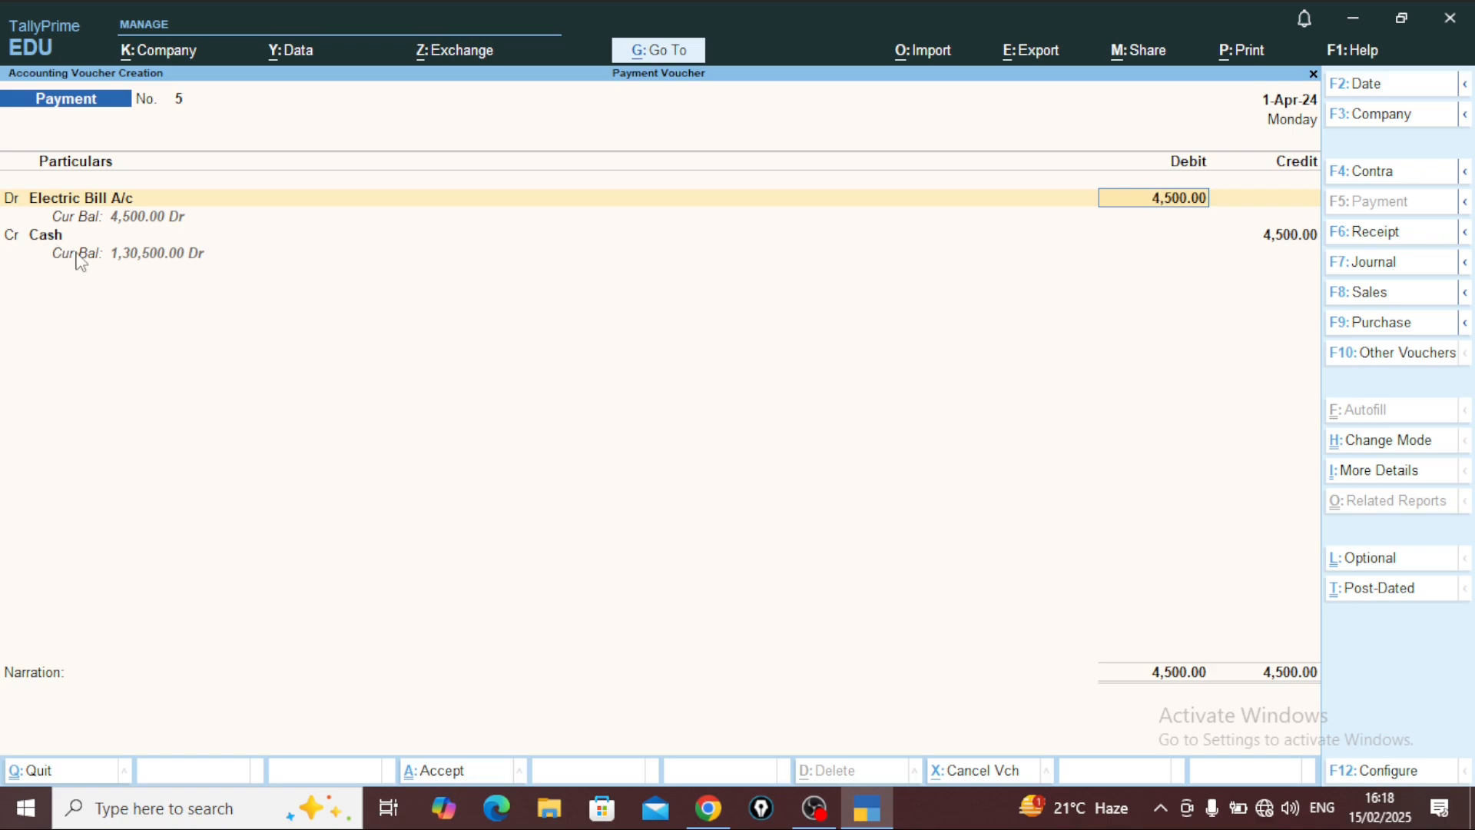
pyautogui.press('Return')
pyautogui.press('Return')
pyautogui.press('Return')
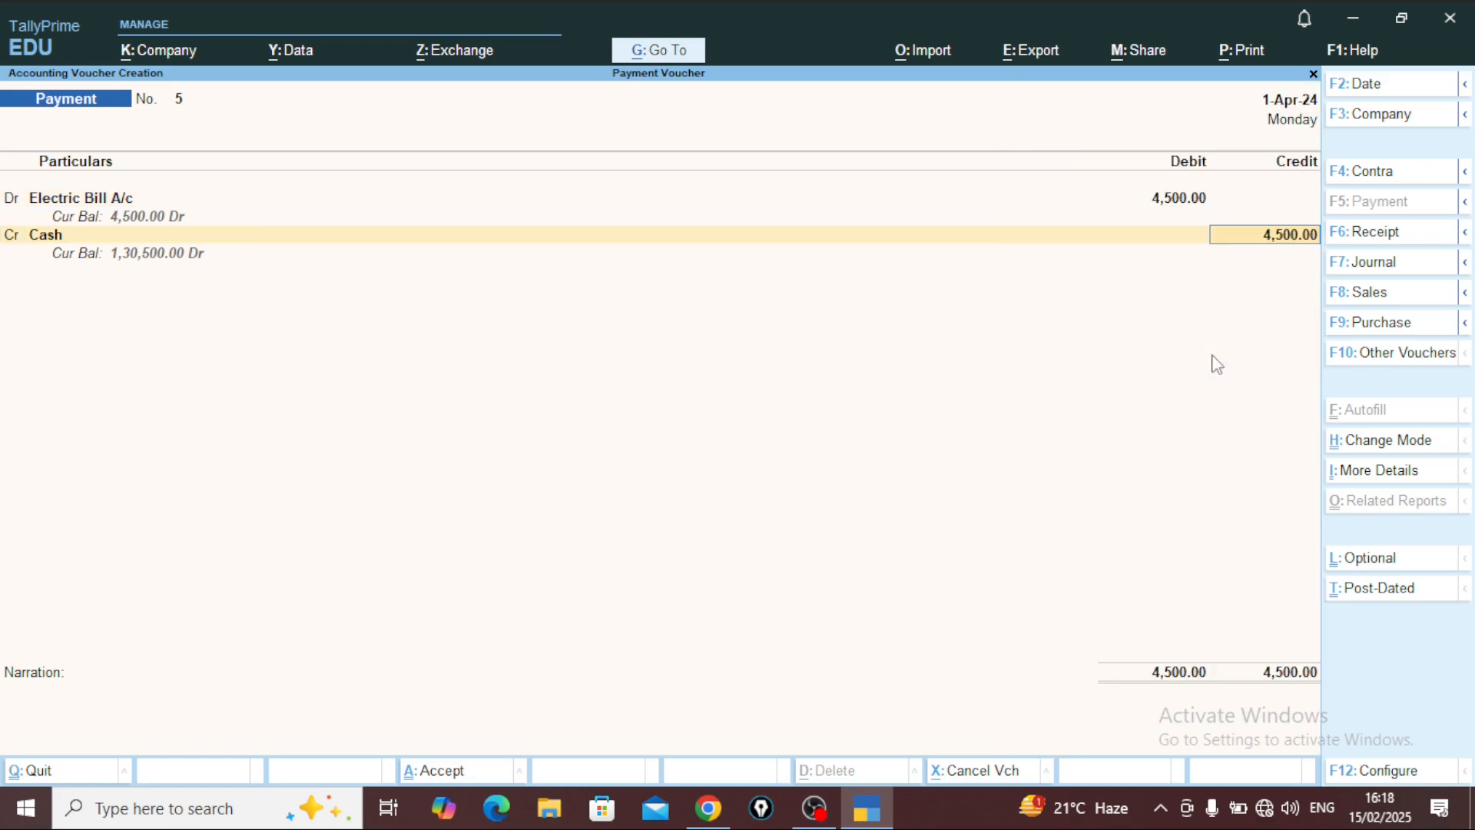
pyautogui.press('Return')
pyautogui.press('Return')
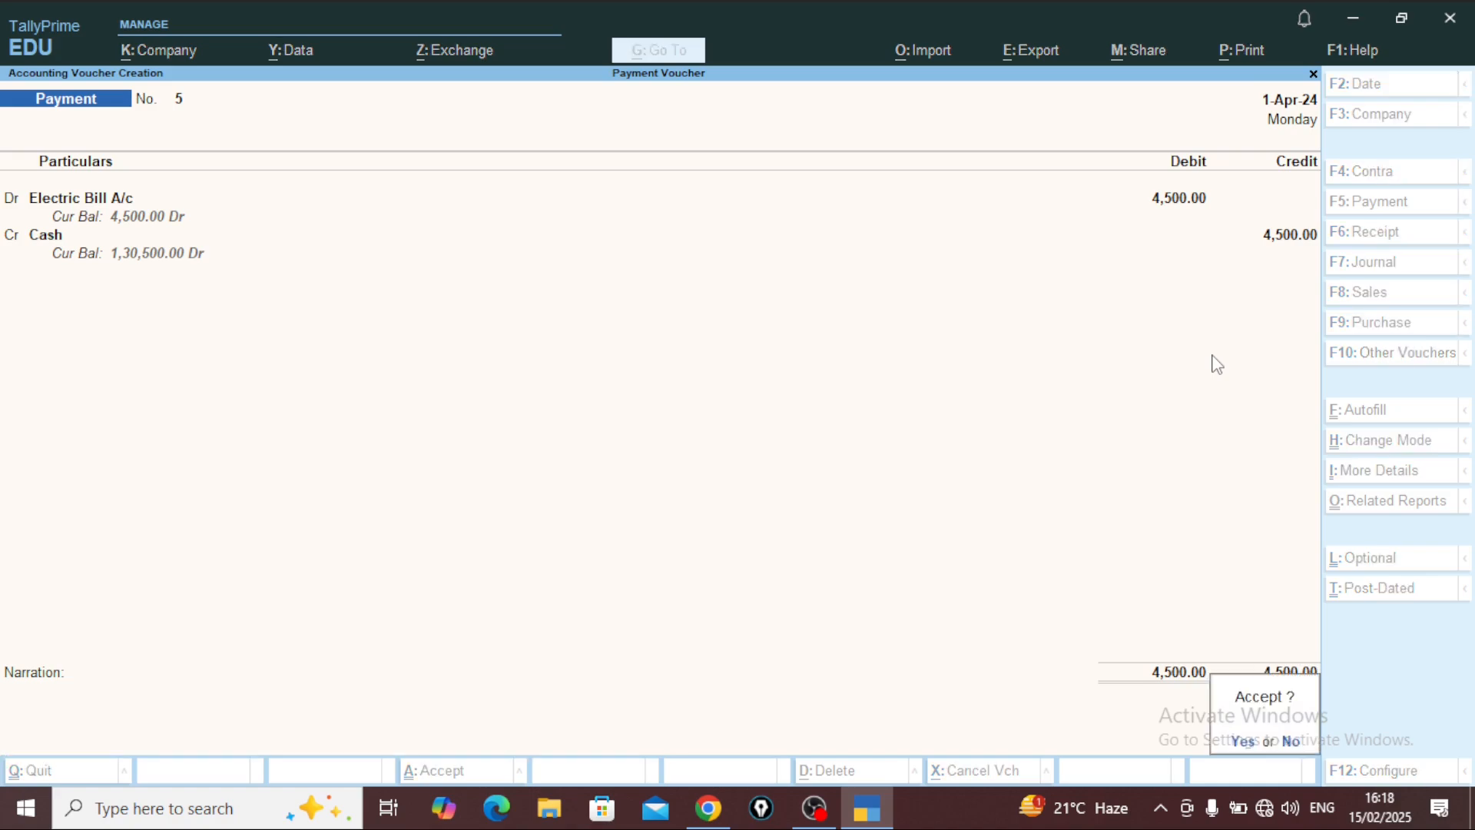
pyautogui.press('y')
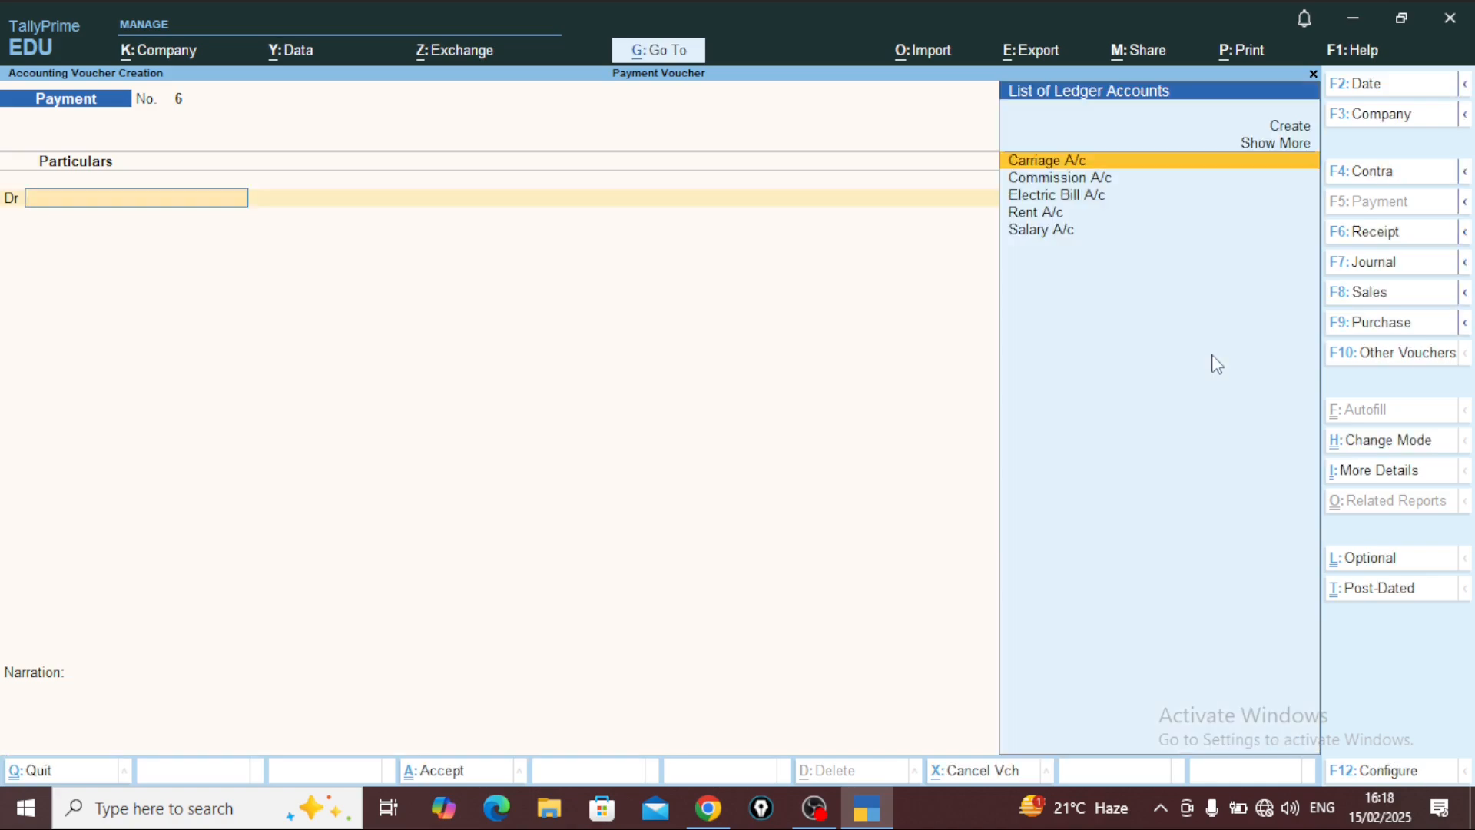
# Step: Page back through the saved payment vouchers to the rent payment from Sbi A/c
pyautogui.press('pageup')
pyautogui.press('pageup')
pyautogui.press('pageup')
pyautogui.press('pageup')
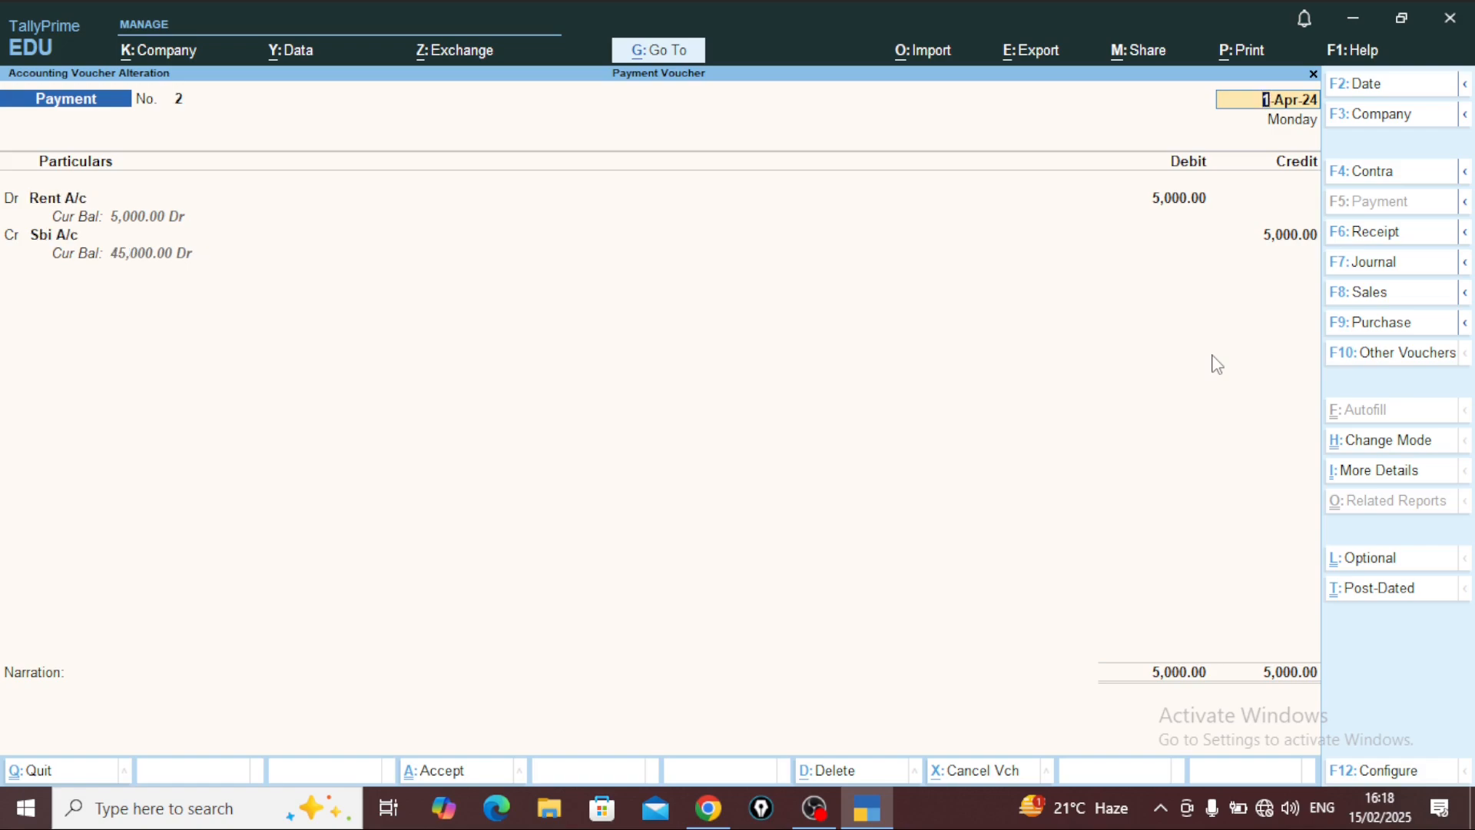
# Step: Page forward through the saved payment vouchers to the electric bill payment
pyautogui.press('pagedown')
pyautogui.press('pagedown')
pyautogui.press('pagedown')
pyautogui.press('pageup')
pyautogui.press('pagedown')
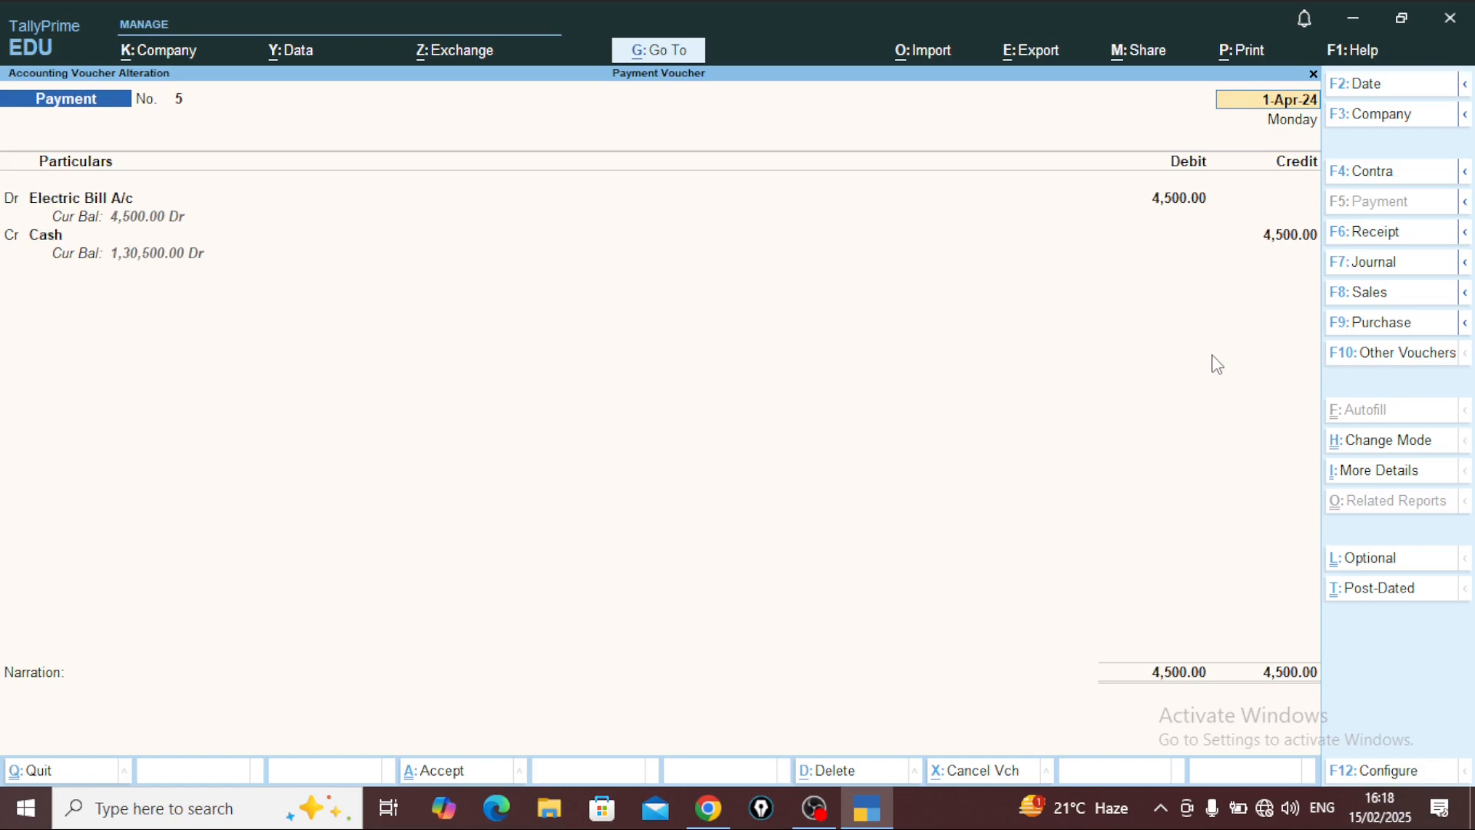
# Step: Open the Electric Bill A/c ledger from the voucher's debit line, review its group and close it without changes
pyautogui.press('Return')
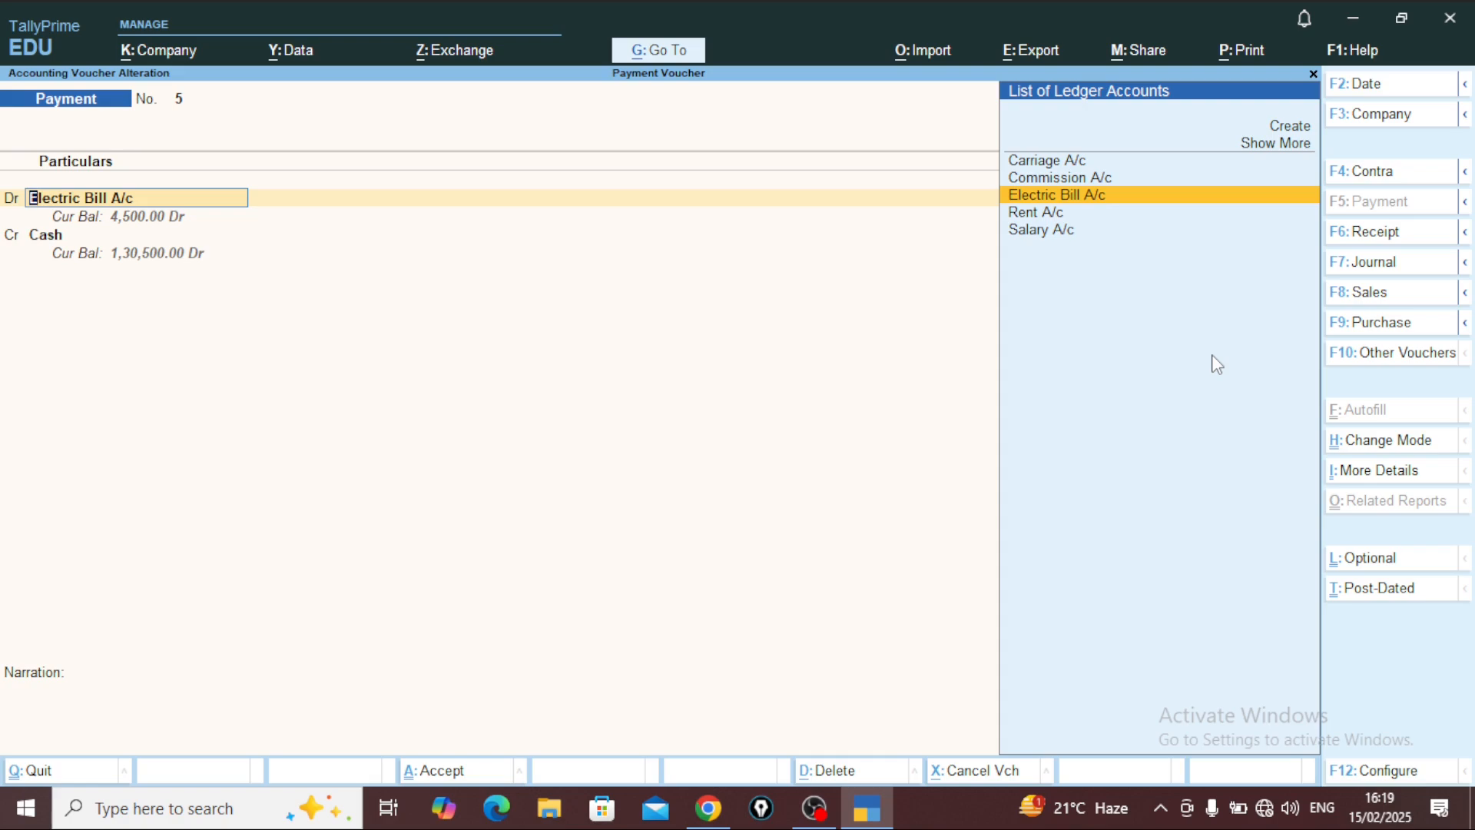
pyautogui.hotkey('ctrl', 'Return')
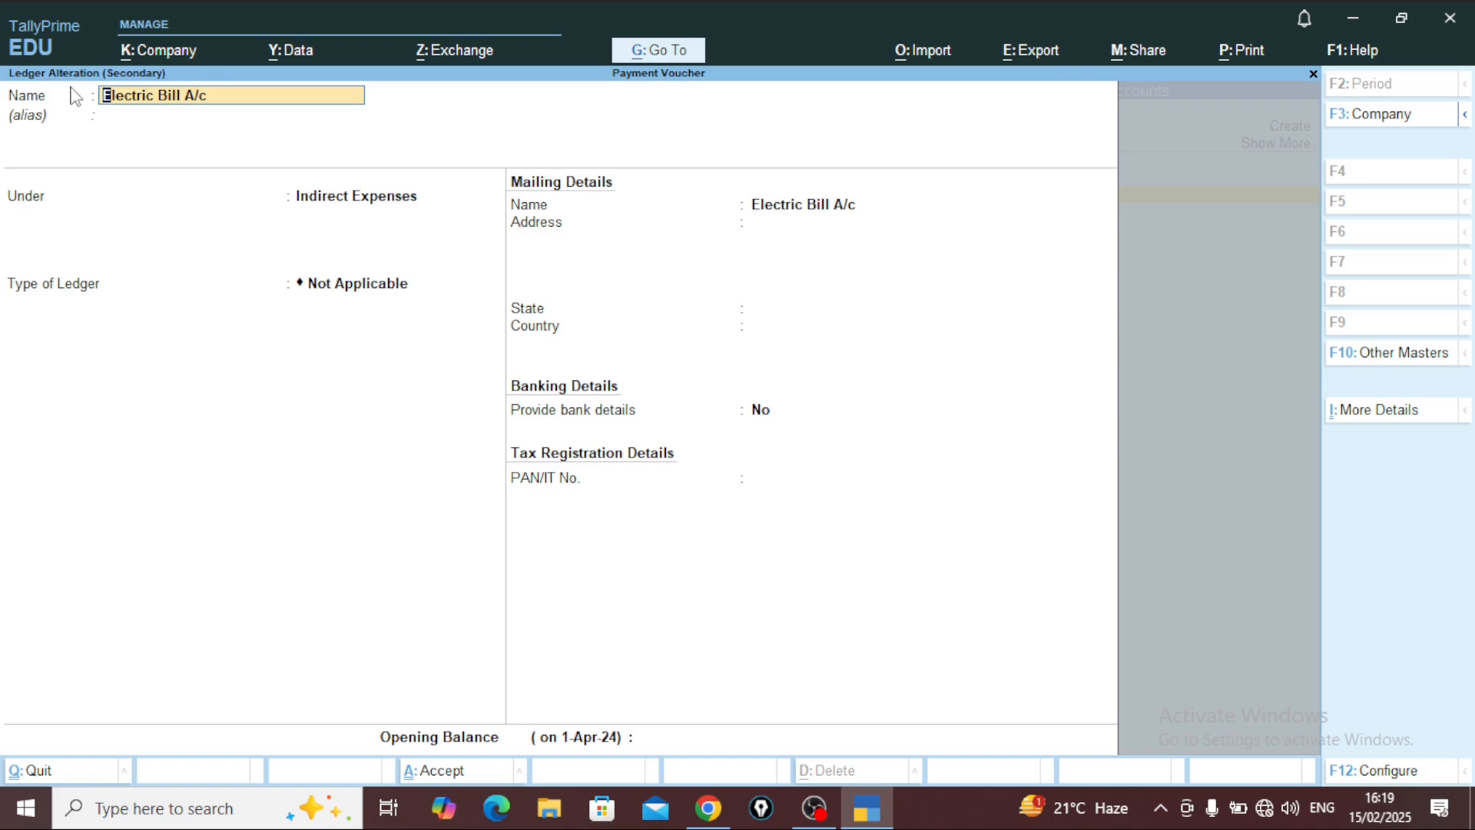
pyautogui.press('Escape')
pyautogui.press('Escape')
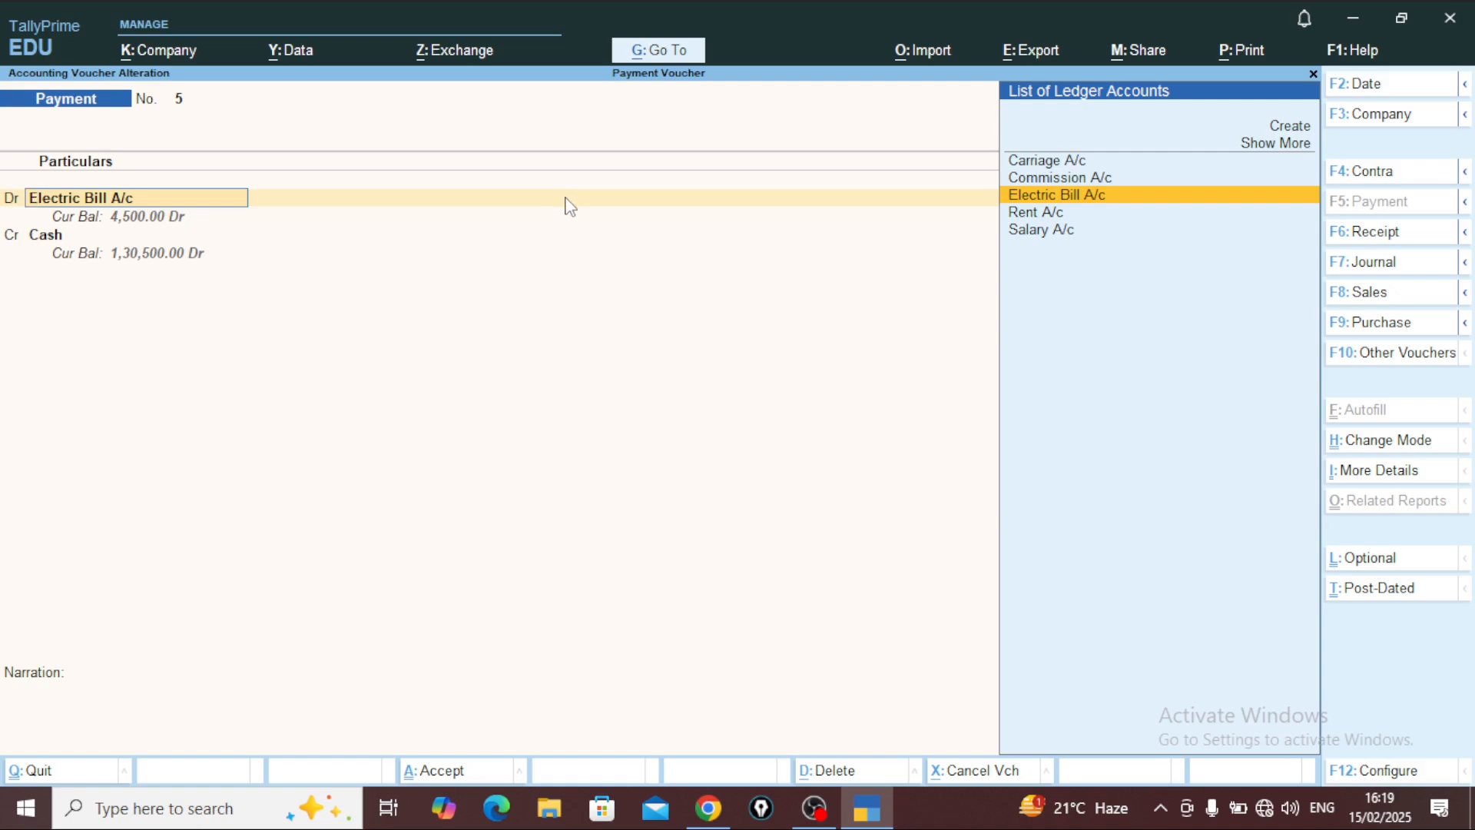
# Step: Leave the electric bill voucher and quit voucher entry to return to the Gateway of Tally
pyautogui.press('BackSpace')
pyautogui.press('Escape')
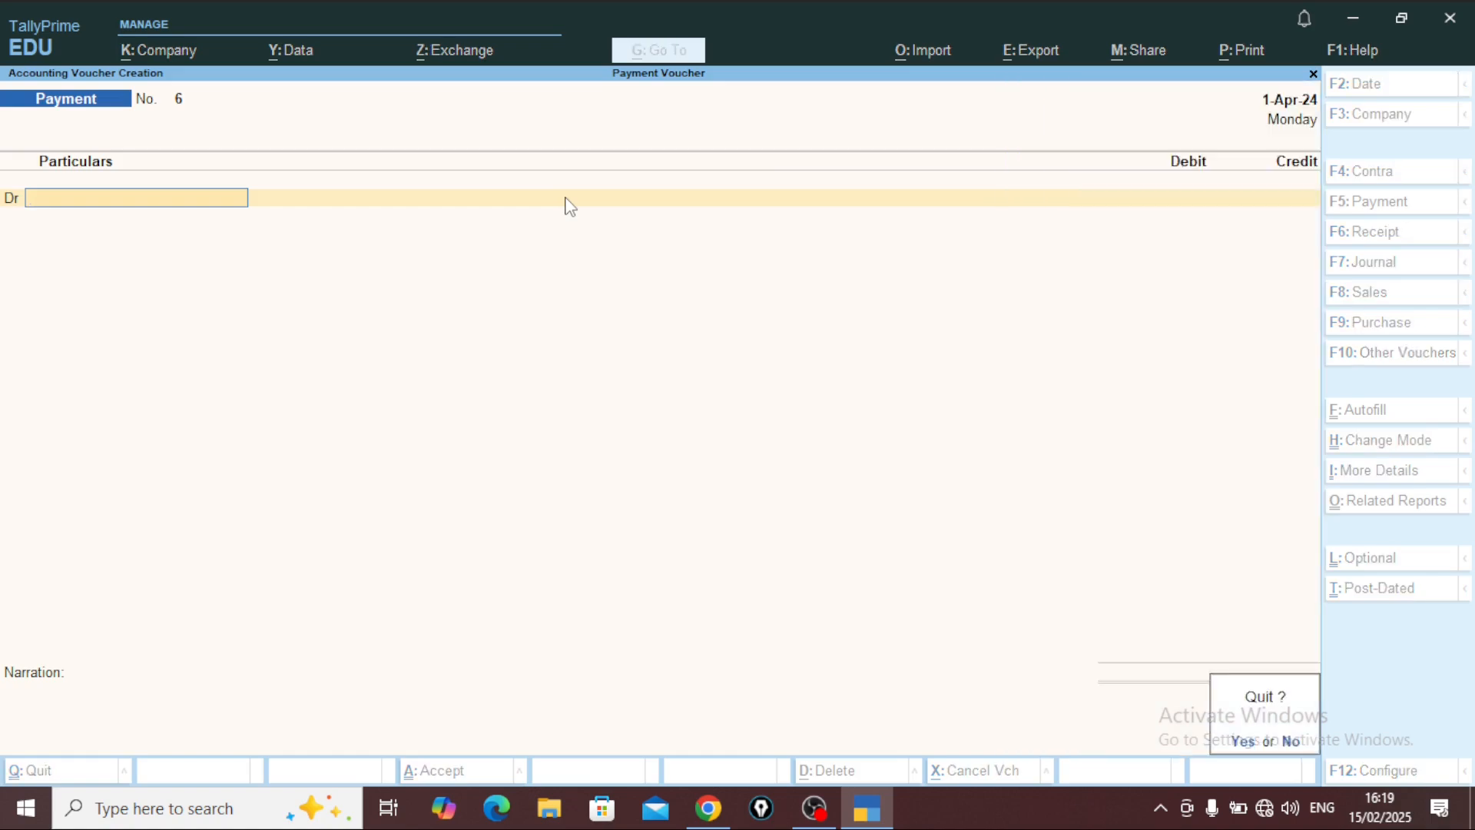
pyautogui.press('Return')
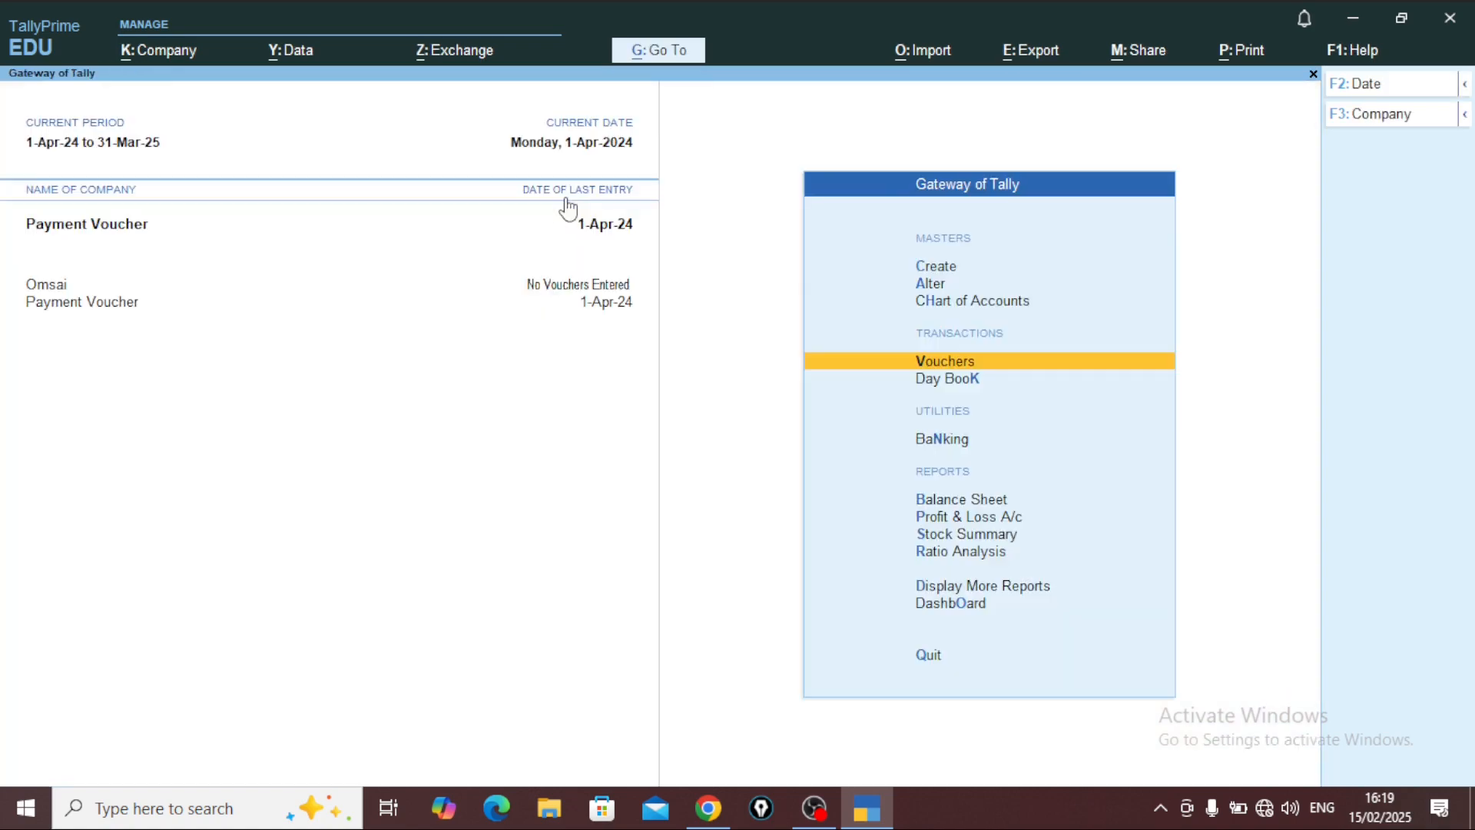
# Step: Open the Day Book to list the recorded payment vouchers
pyautogui.press('Down')
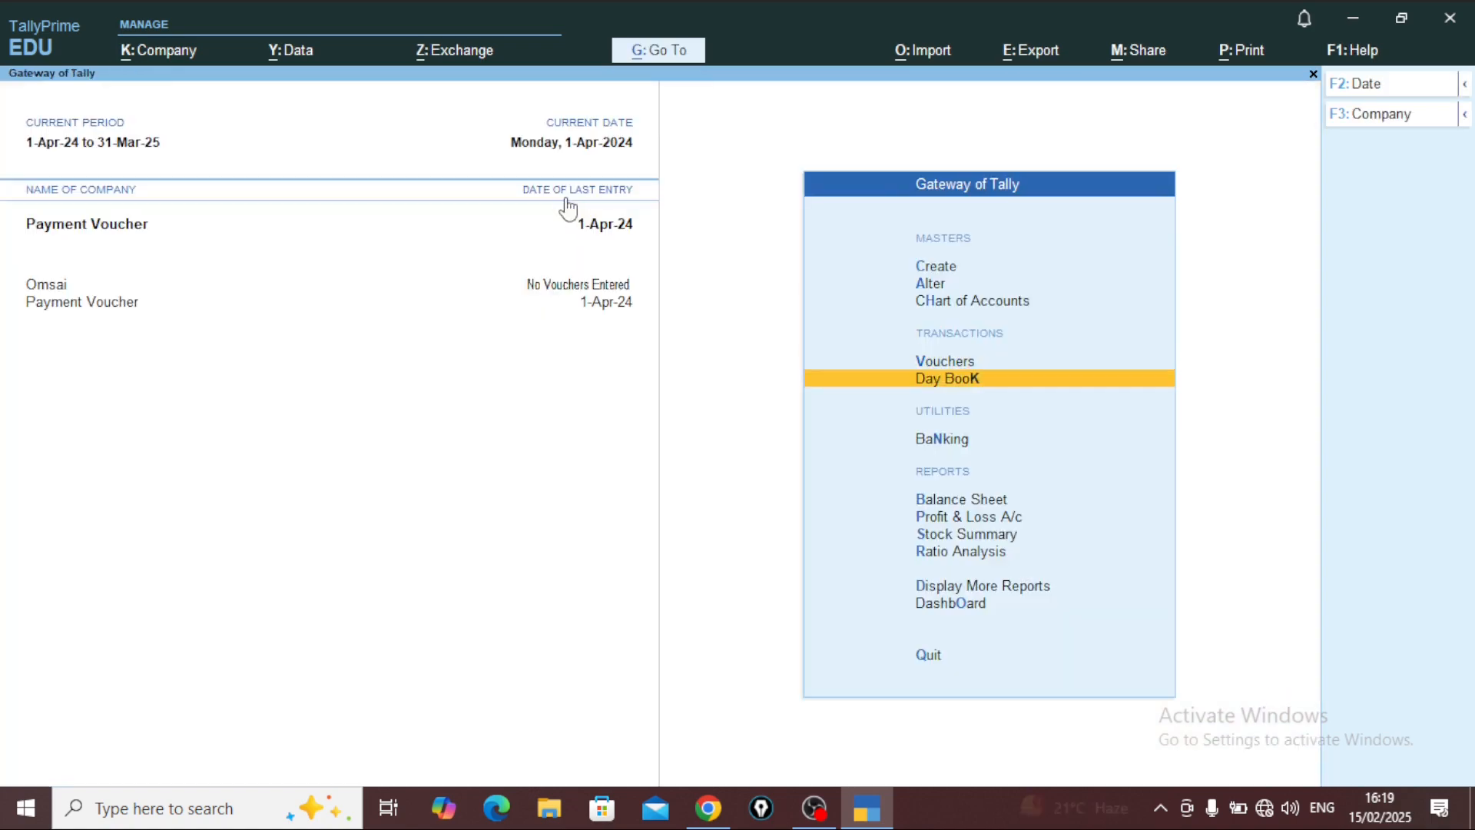
pyautogui.press('Up')
pyautogui.press('Up')
pyautogui.press('Up')
pyautogui.press('Up')
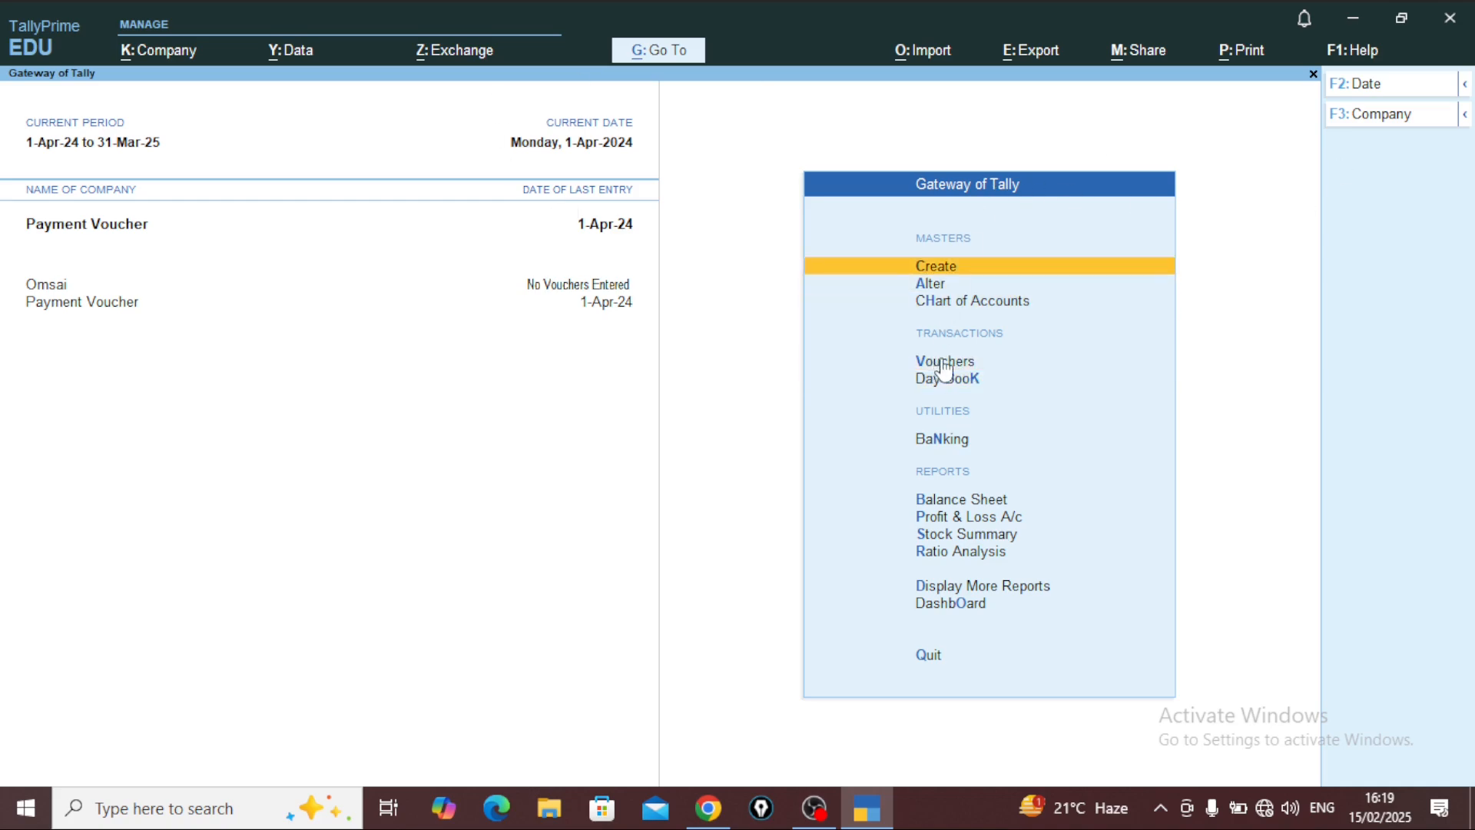
pyautogui.press('Down')
pyautogui.press('Down')
pyautogui.press('Down')
pyautogui.press('Down')
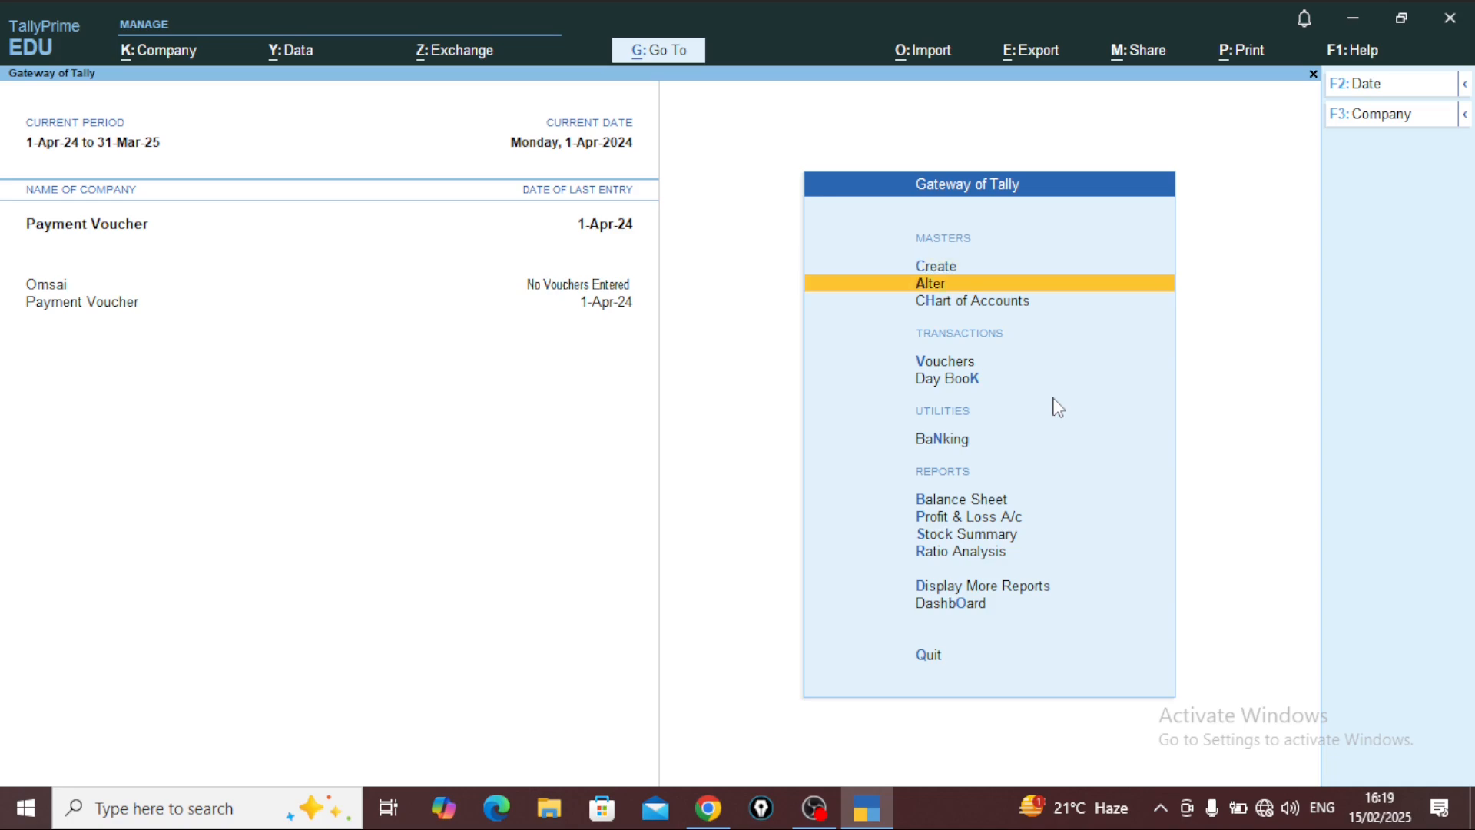
pyautogui.press('Return')
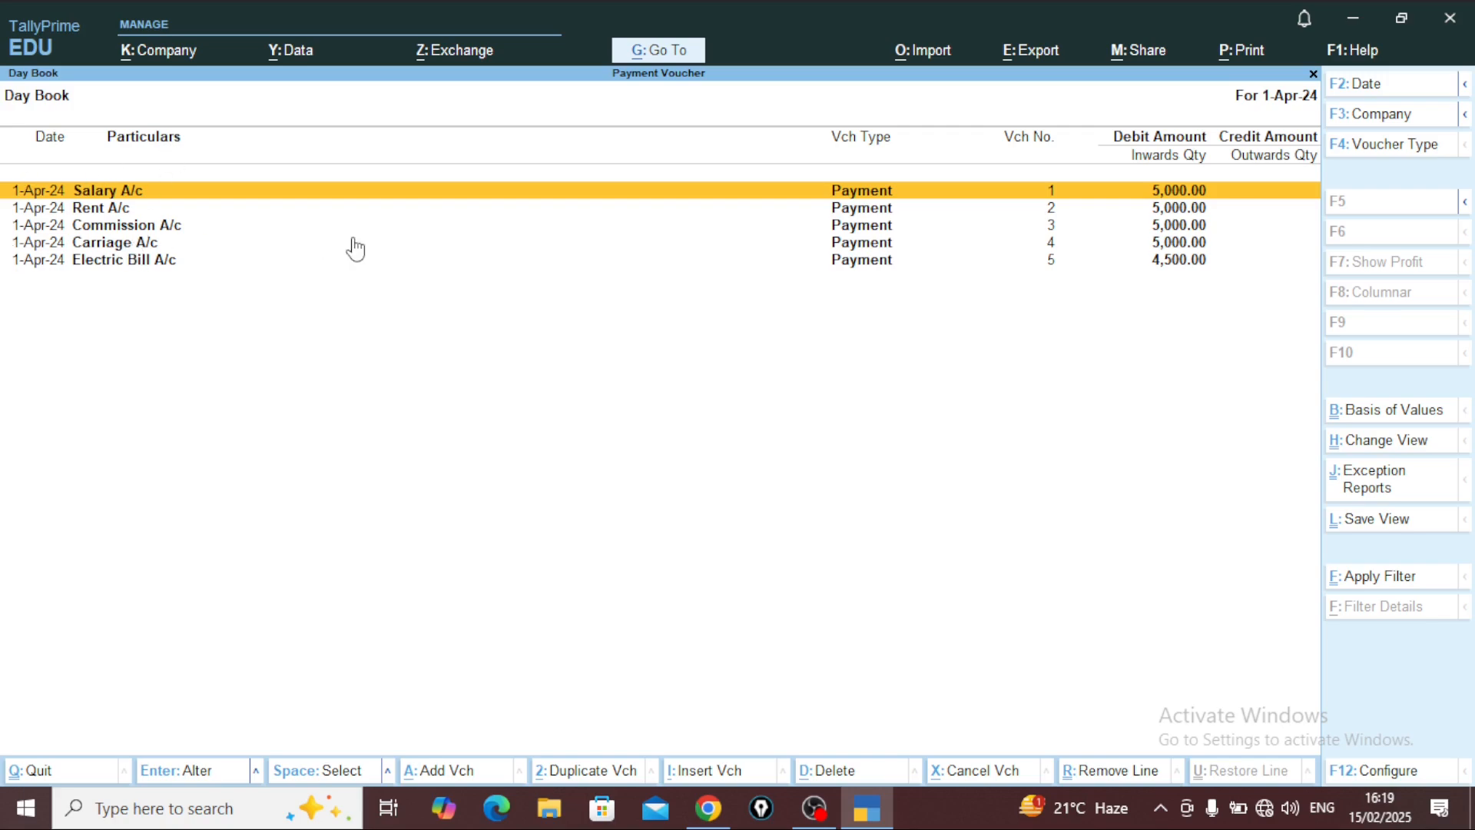
# Step: Switch the Day Book between detailed and condensed views to review each payment's credit account
pyautogui.press('alt')
pyautogui.hotkey('alt', 'F5')
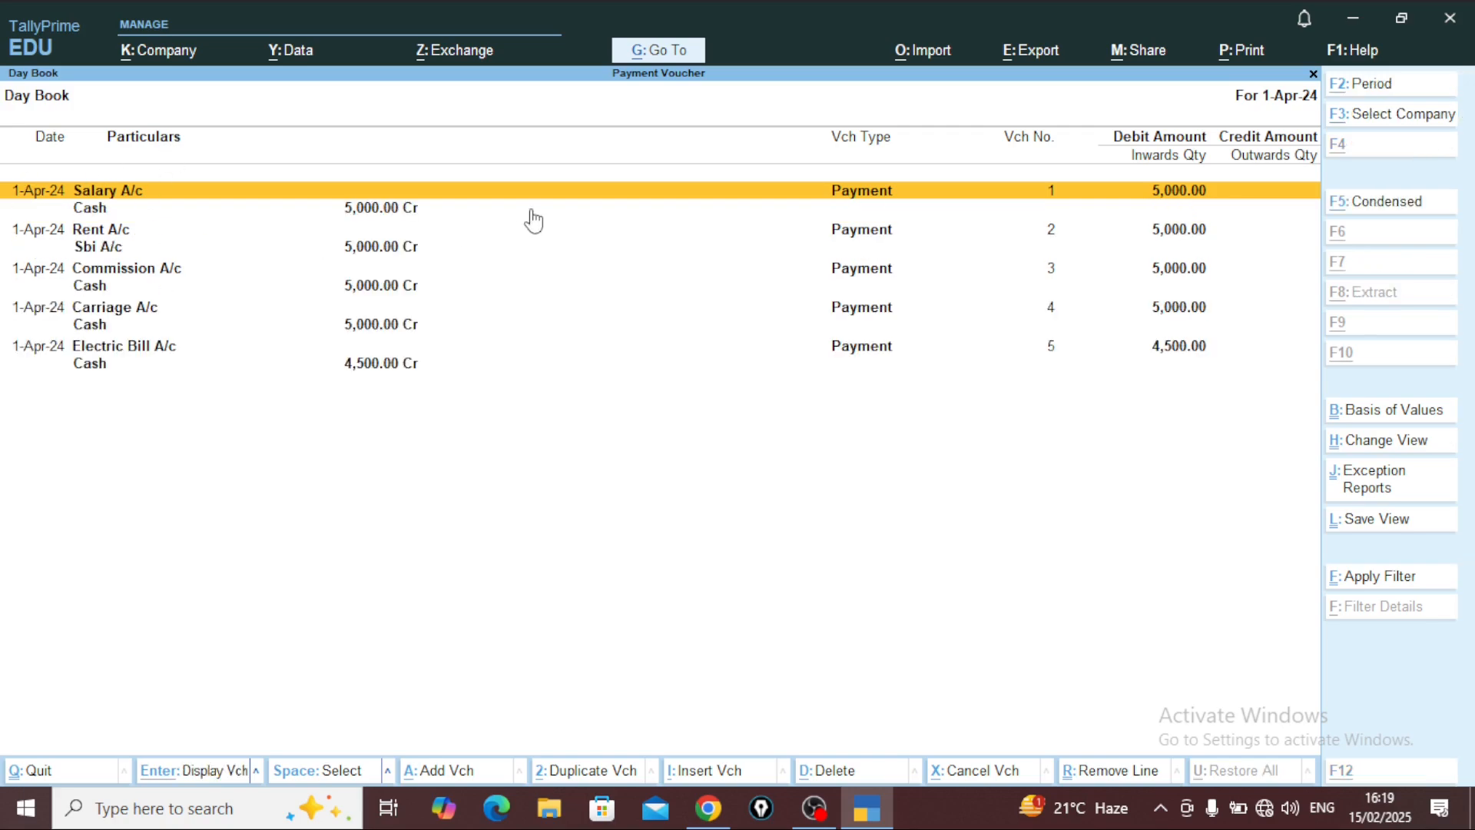
pyautogui.hotkey('alt', 'F5')
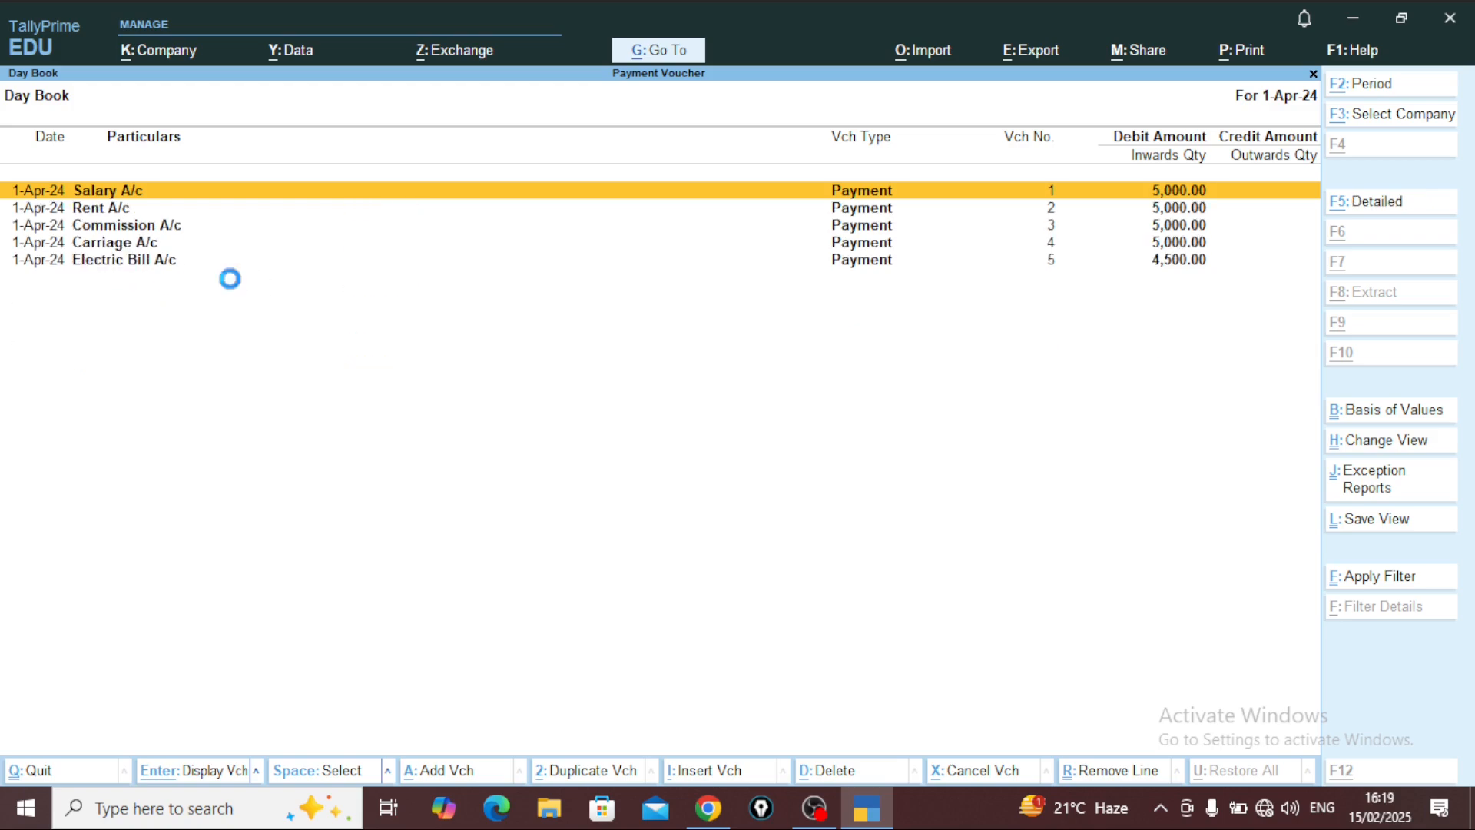
pyautogui.hotkey('alt', 'F5')
pyautogui.hotkey('alt', 'F5')
# Step: Open the Carriage A/c payment from the Day Book, review its entries and quit it without changes
pyautogui.press('Down')
pyautogui.press('Down')
pyautogui.press('Down')
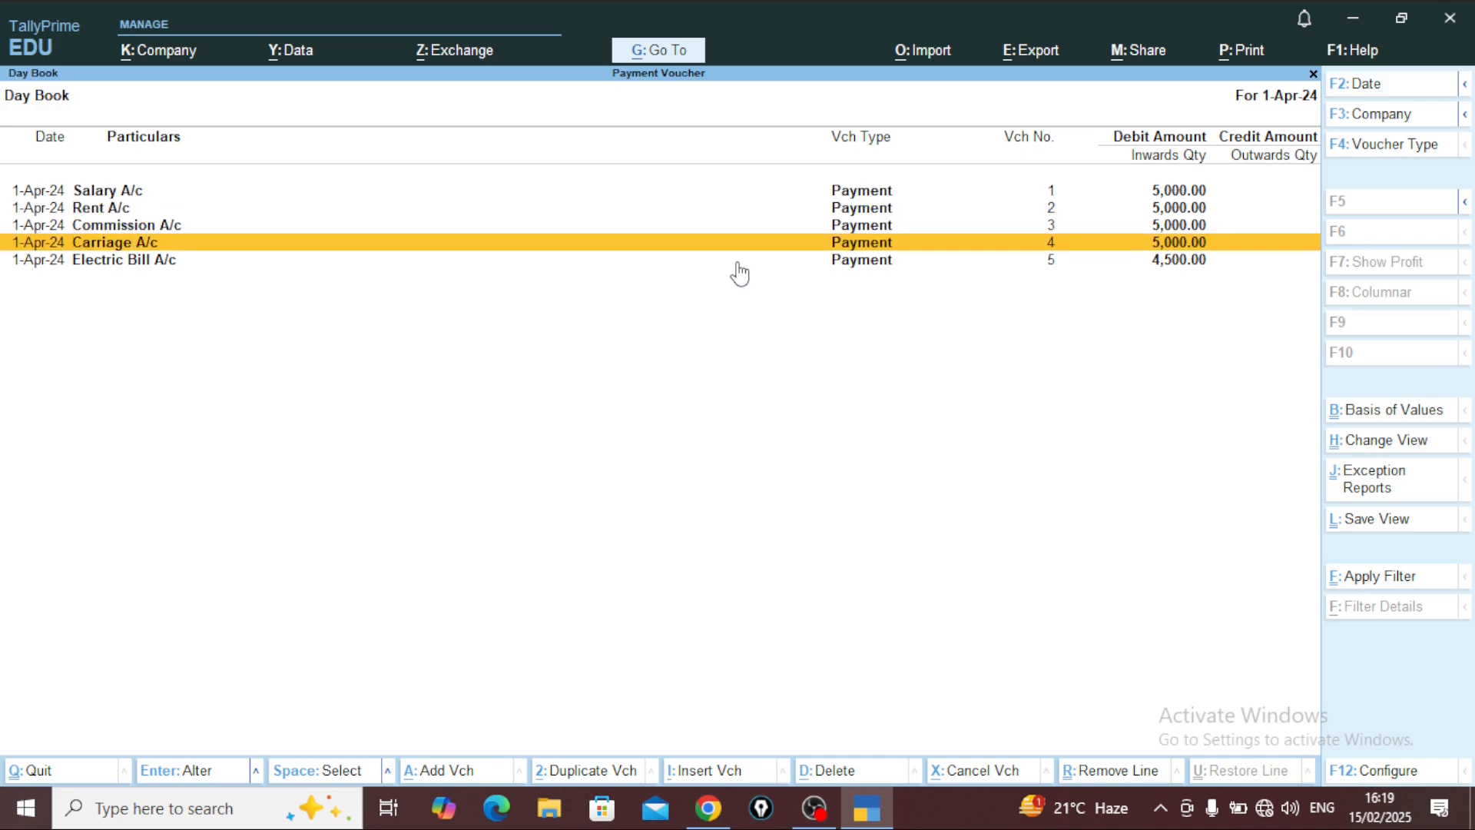
pyautogui.press('Return')
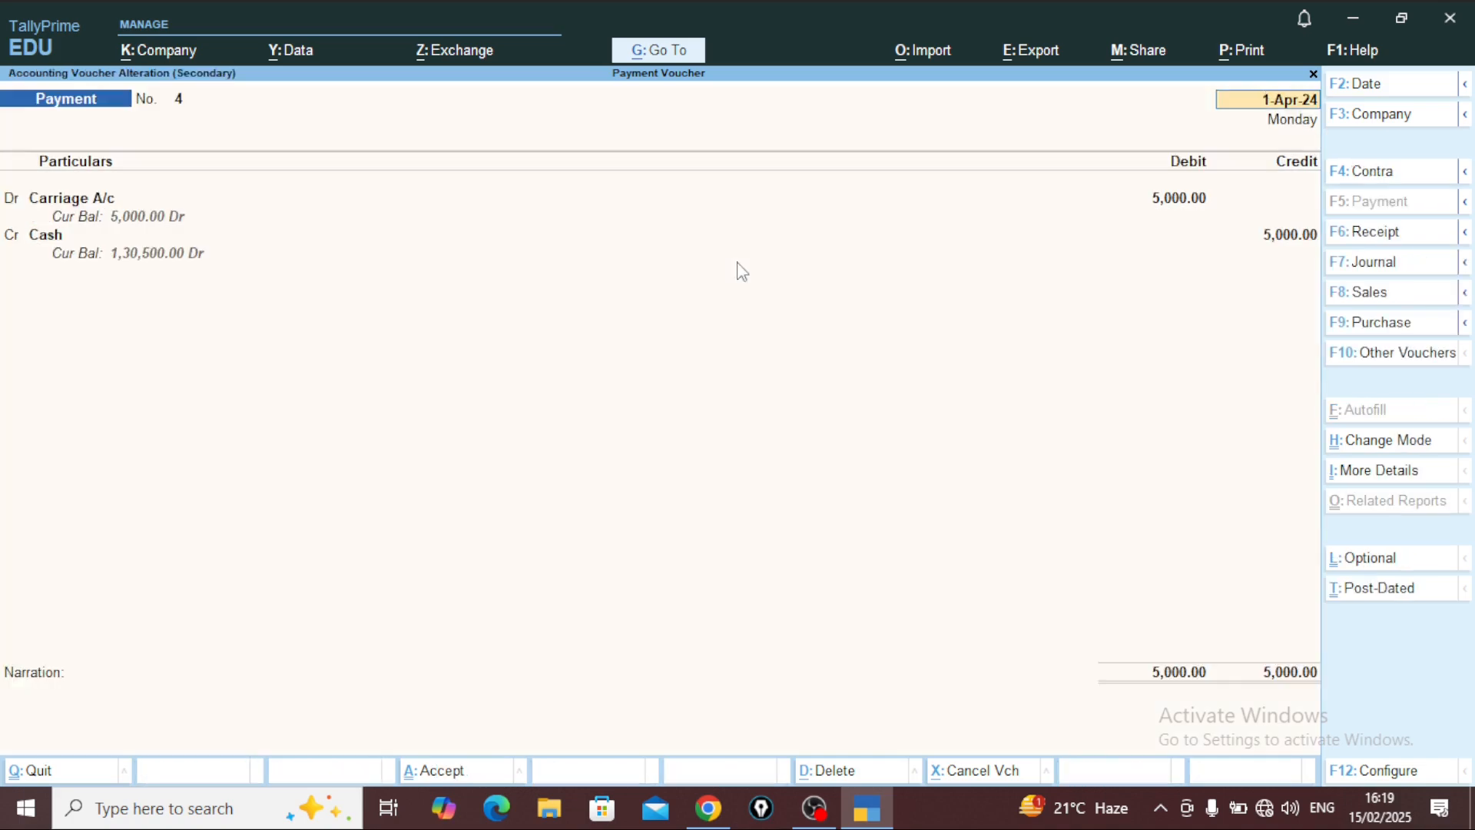
pyautogui.press('Escape')
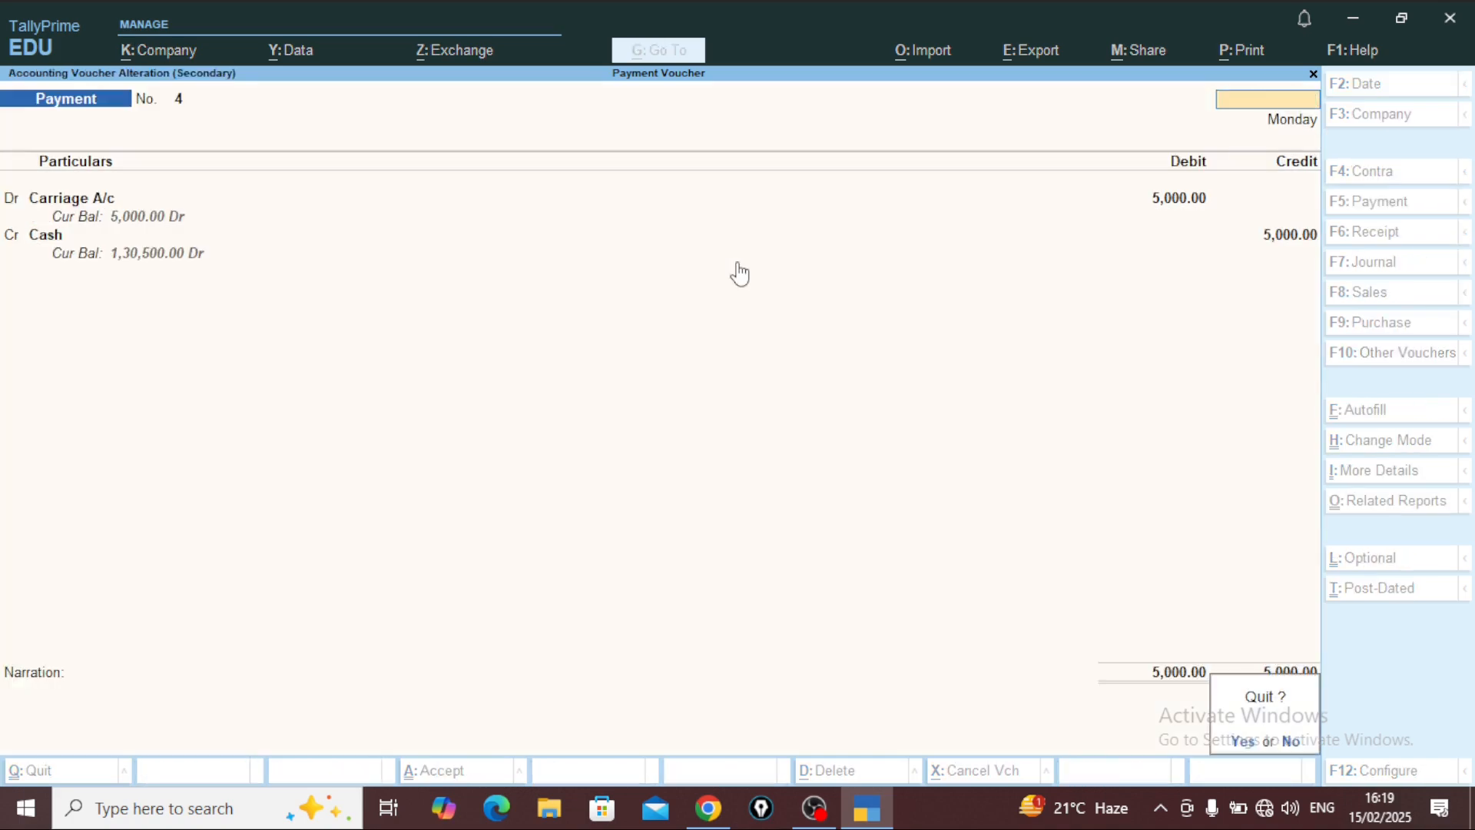
pyautogui.press('Return')
# Step: Review the Electric Bill A/c payment from the Day Book, quit it without changes and close the Day Book
pyautogui.press('Down')
pyautogui.press('Return')
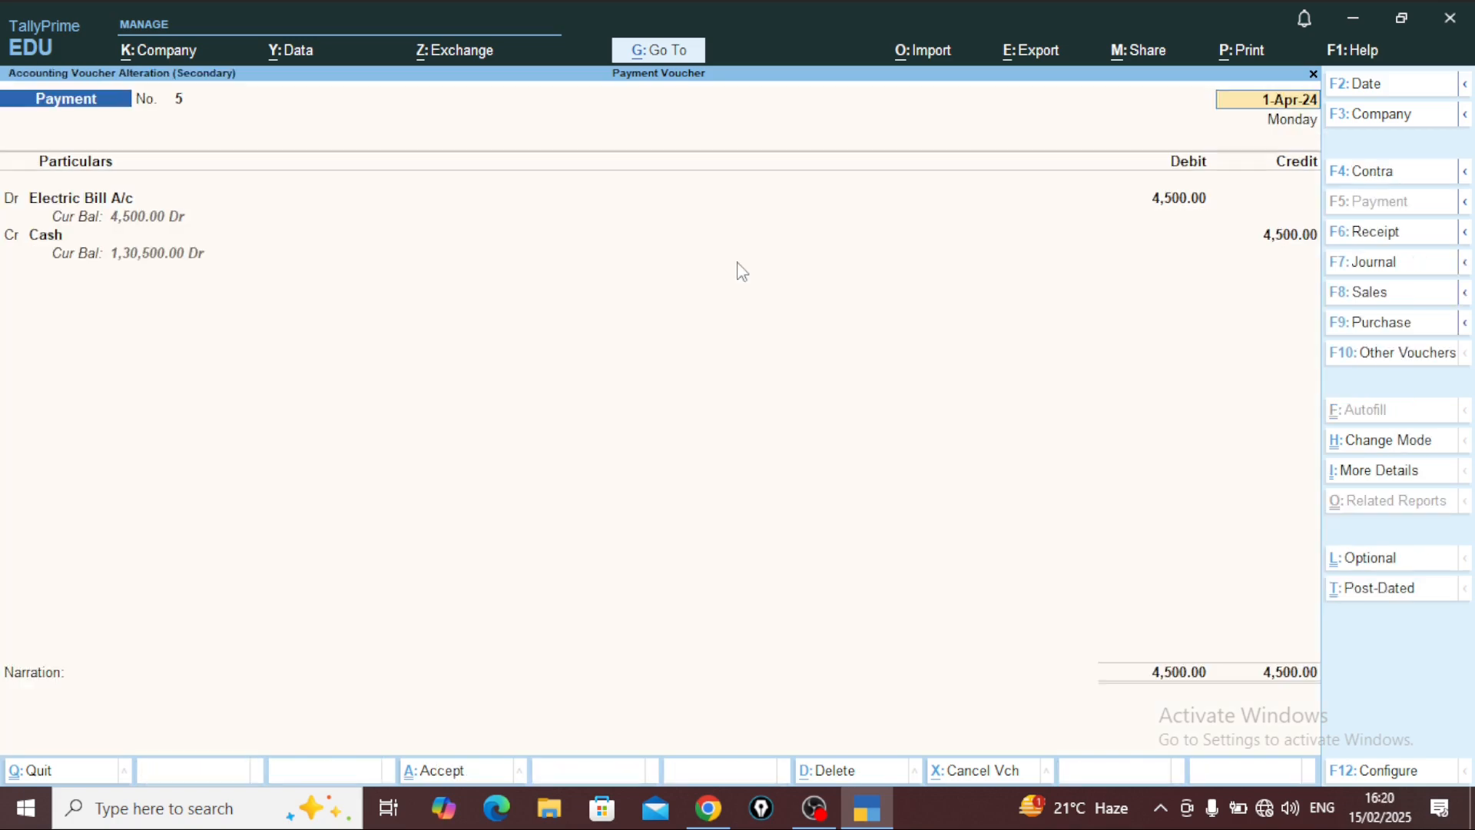
pyautogui.press('Escape')
pyautogui.press('Escape')
pyautogui.press('Return')
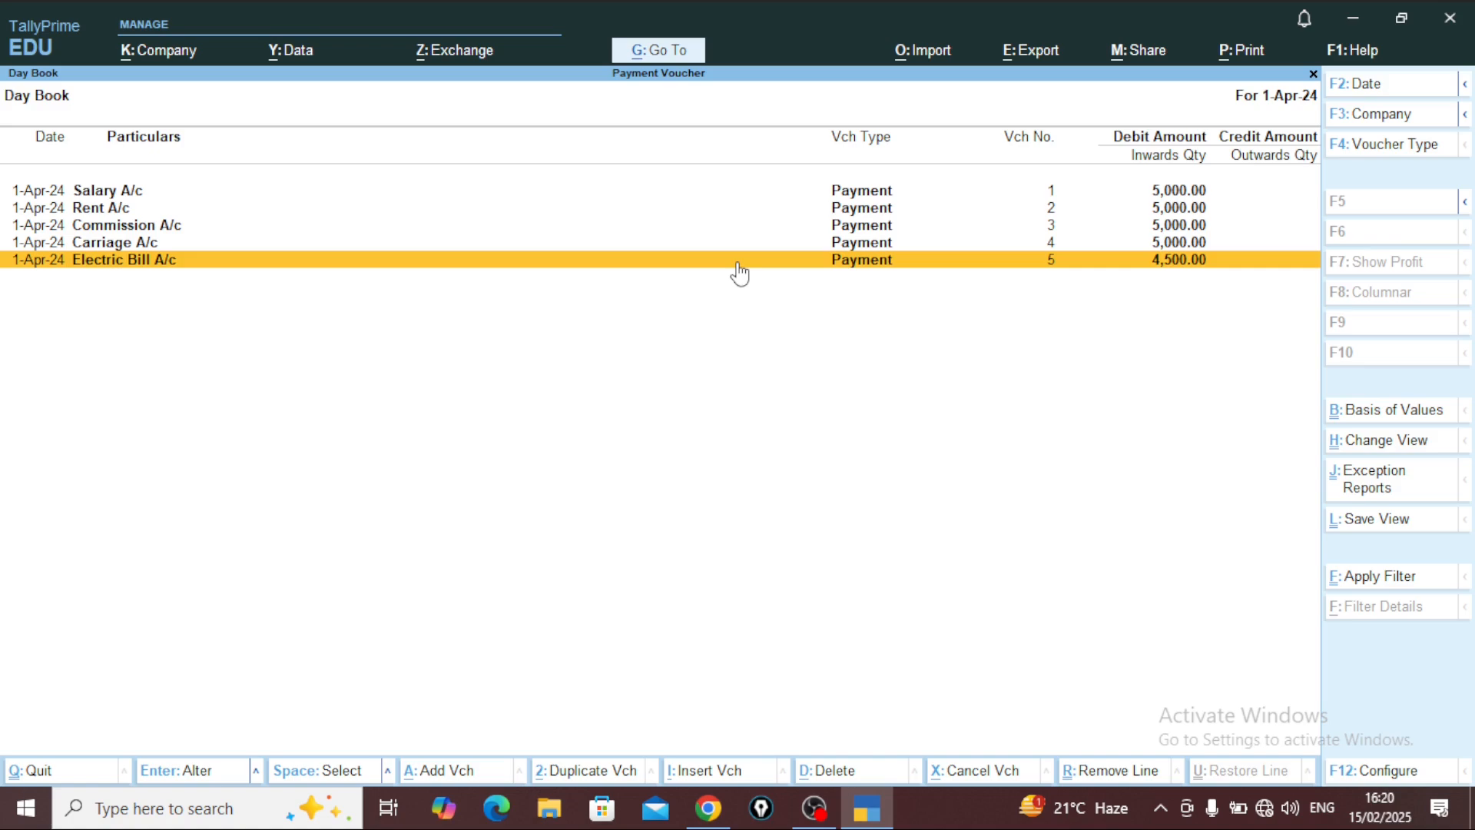
pyautogui.press('Escape')
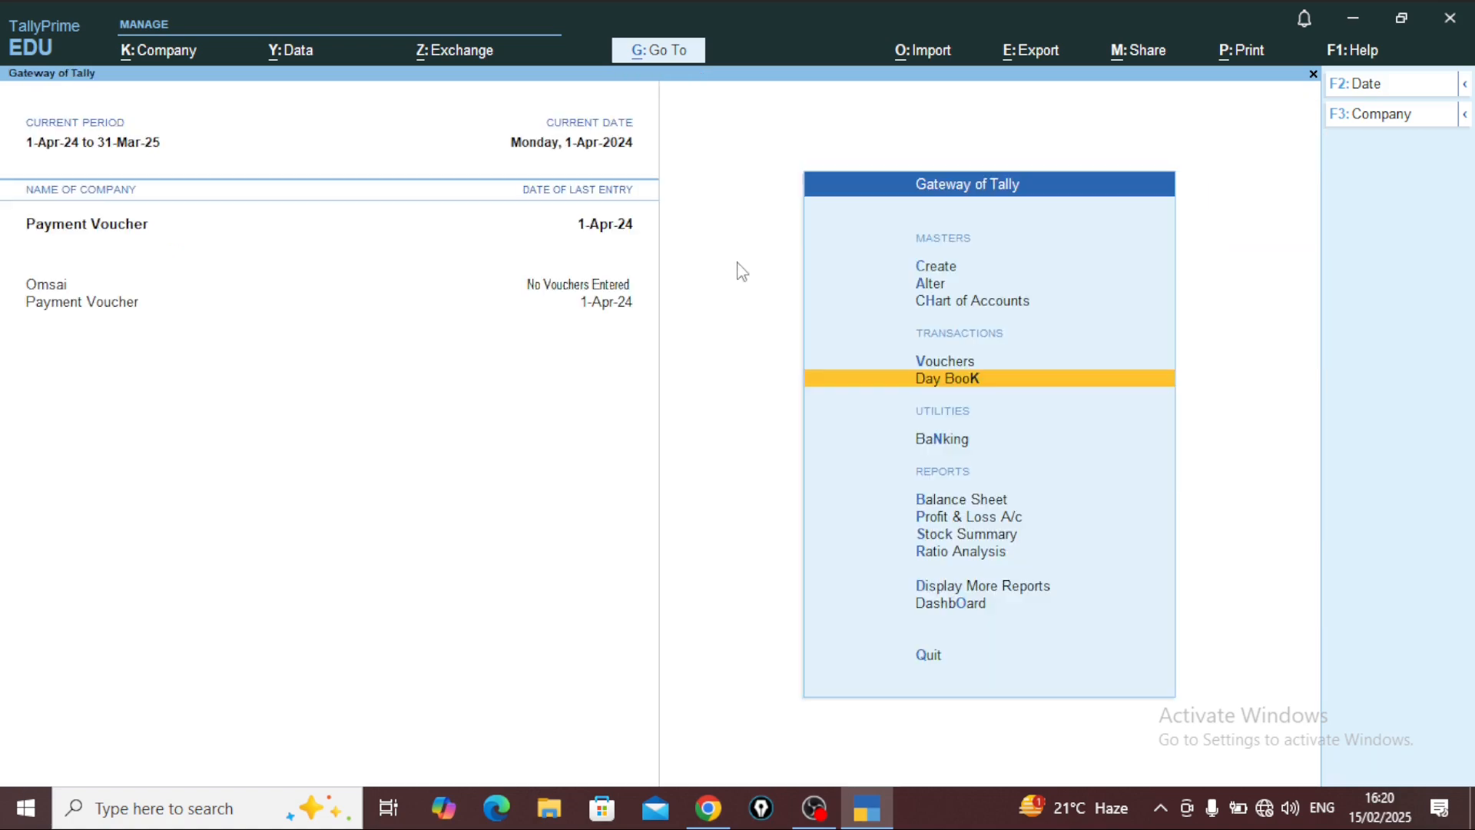